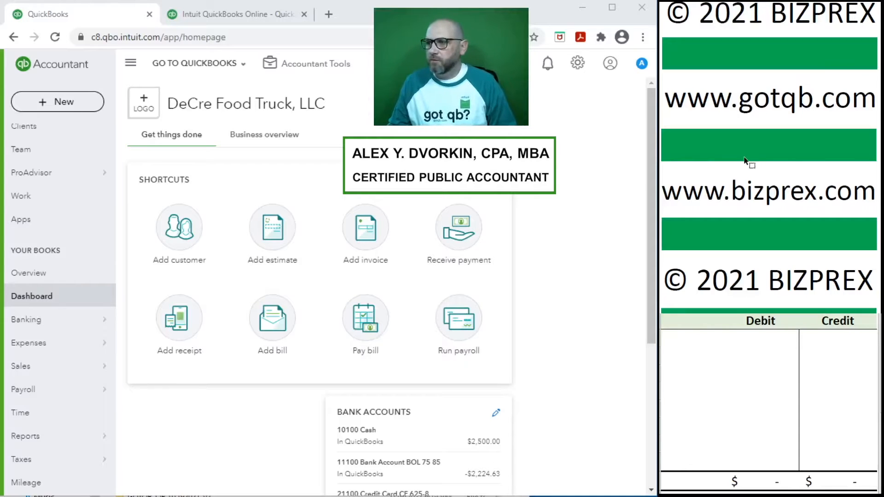
# Open the Reconcile page through the Accountant Tools Quick Links
pyautogui.scroll(-10, 744, 160)
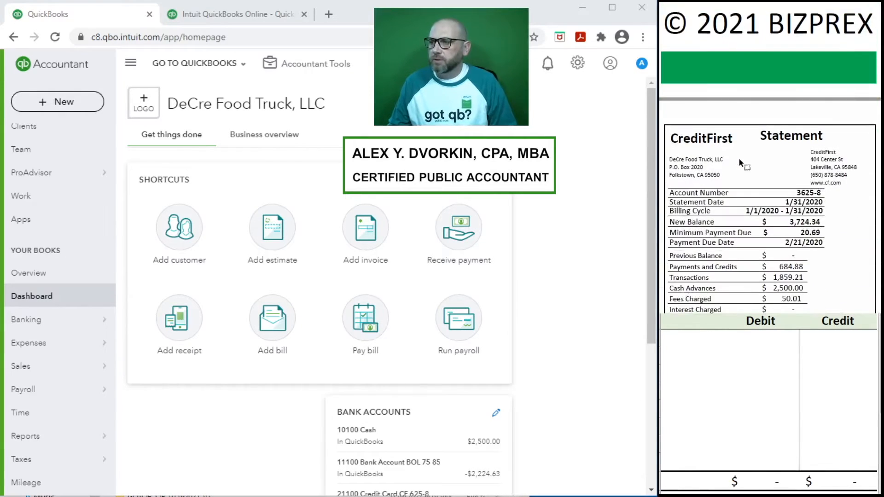
pyautogui.scroll(-2, 739, 160)
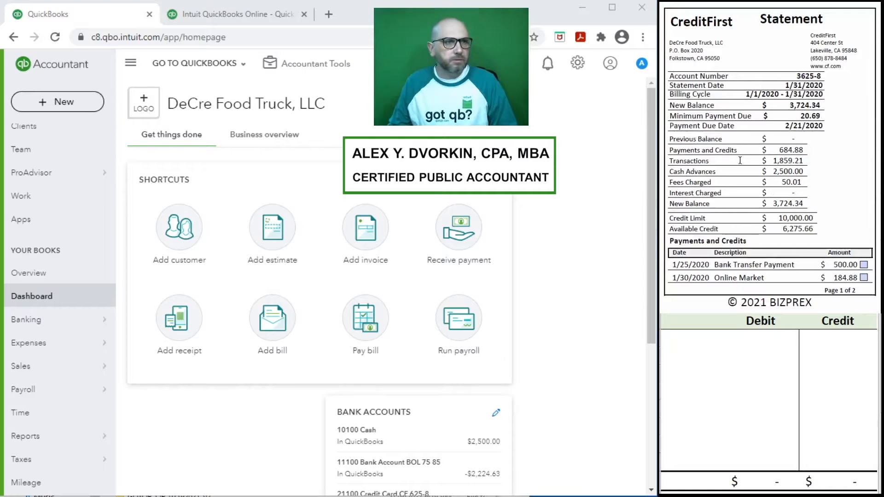
pyautogui.click(296, 72)
pyautogui.click(297, 168)
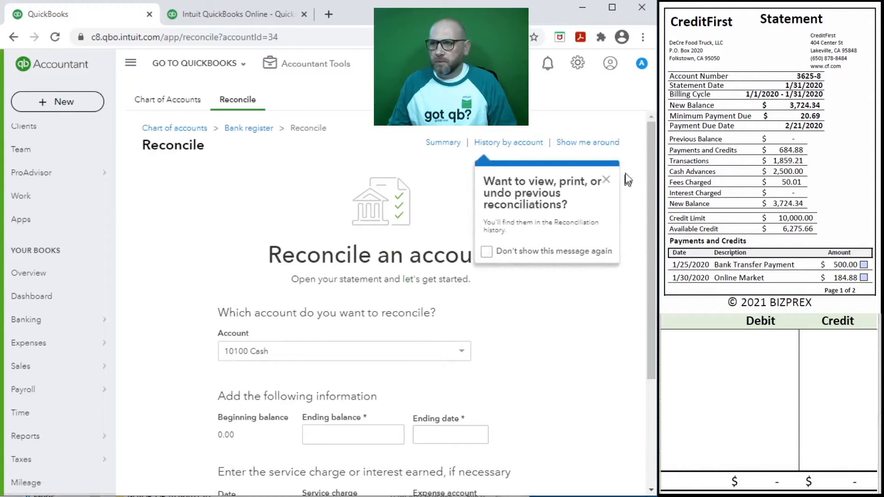
# Select 21100 Credit Card CF 625-8 as the account to reconcile
pyautogui.click(606, 179)
pyautogui.scroll(-3, 468, 221)
pyautogui.click(460, 222)
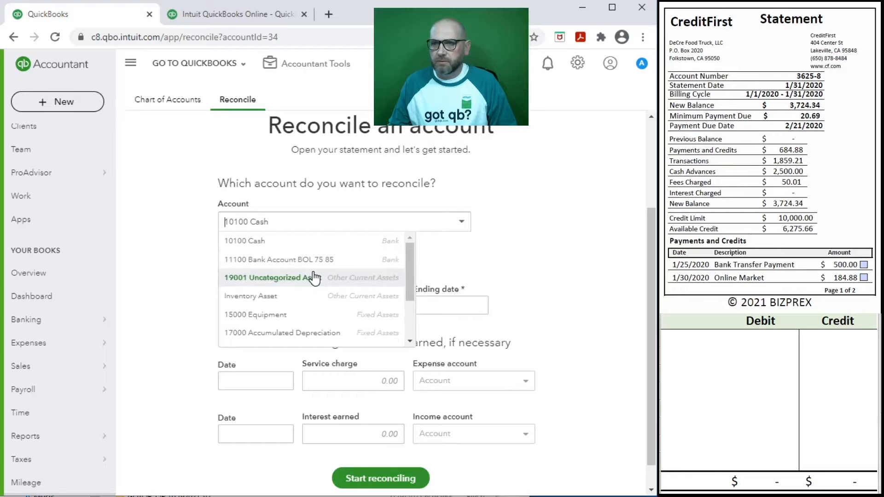
pyautogui.scroll(-2, 336, 290)
pyautogui.click(336, 283)
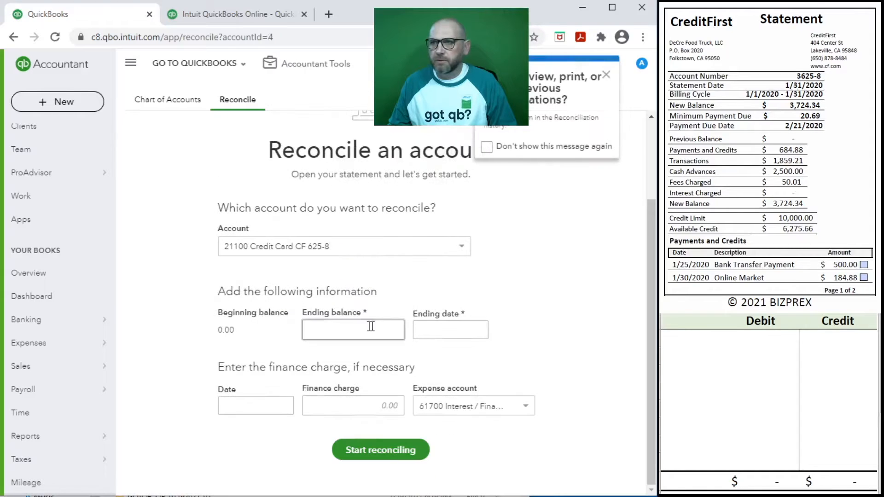
pyautogui.click(606, 75)
# Enter statement ending balance 3,724.34 and ending date 1/31/2020
pyautogui.click(352, 332)
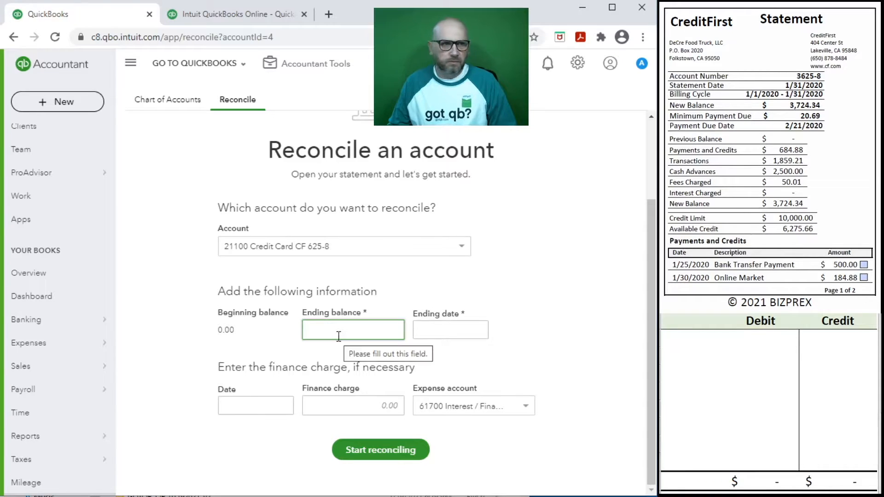
pyautogui.write('3,')
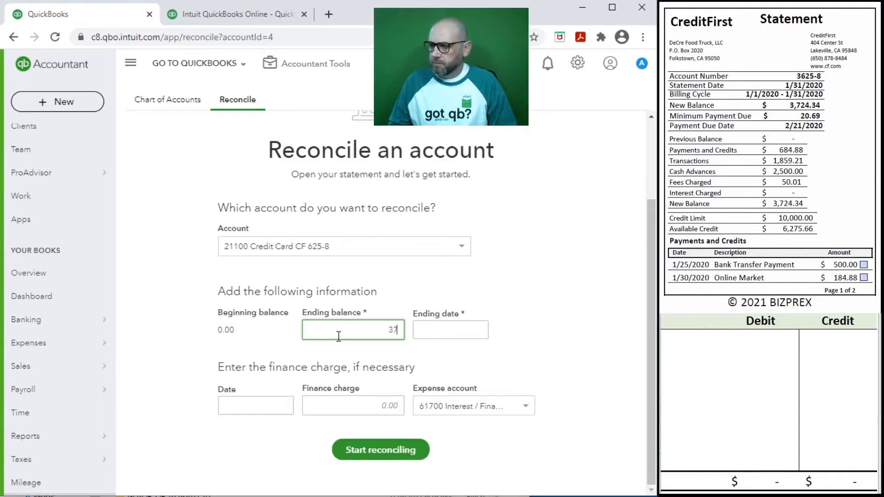
pyautogui.write('724.34')
pyautogui.press('Tab')
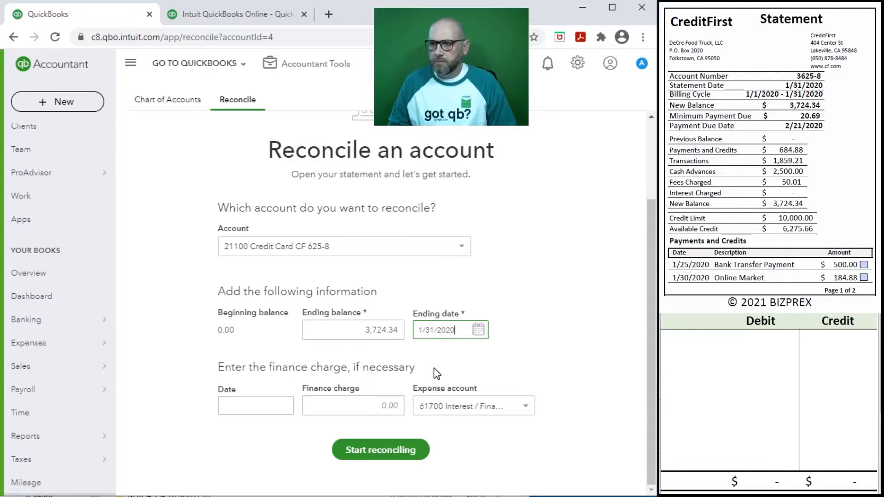
pyautogui.write('1/31/2020')
pyautogui.press('Tab')
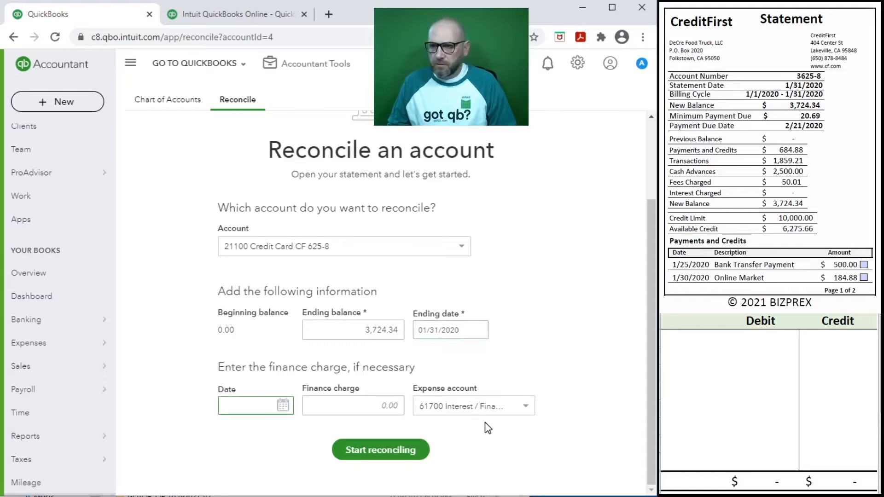
# Set the finance charge date to 01/07/2020
pyautogui.scroll(-6, 767, 189)
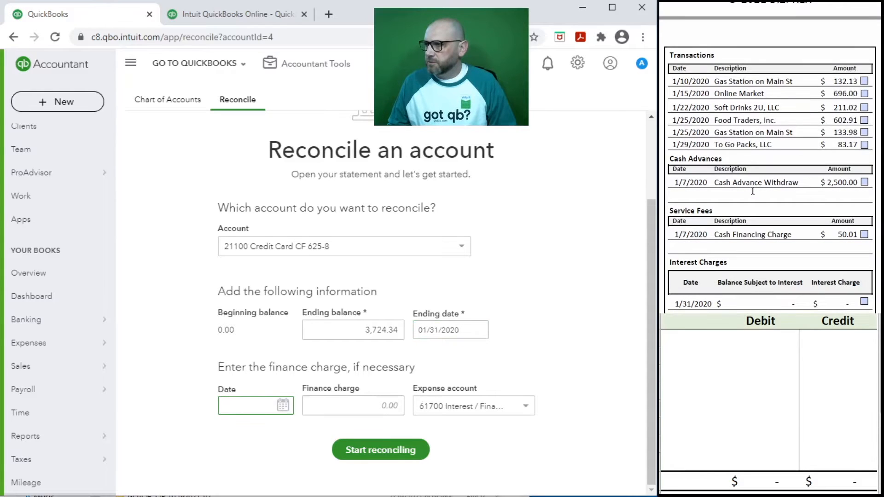
pyautogui.scroll(-2, 753, 191)
pyautogui.scroll(1, 752, 191)
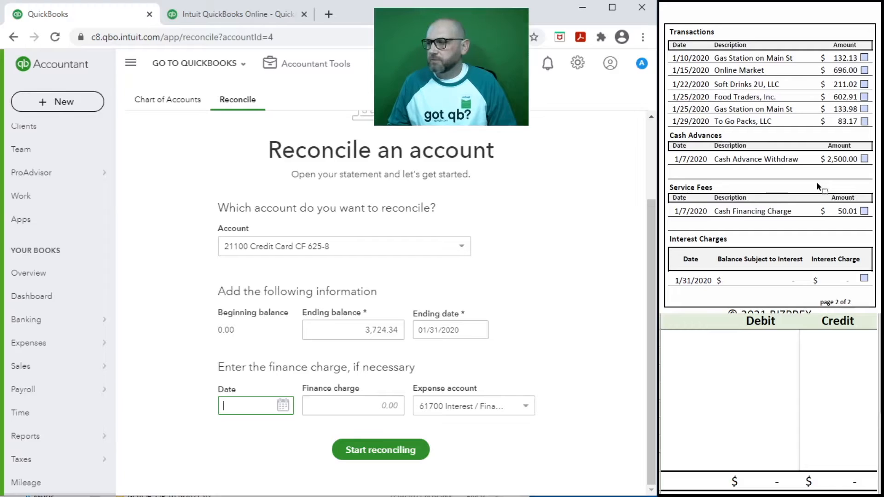
pyautogui.scroll(-1, 817, 184)
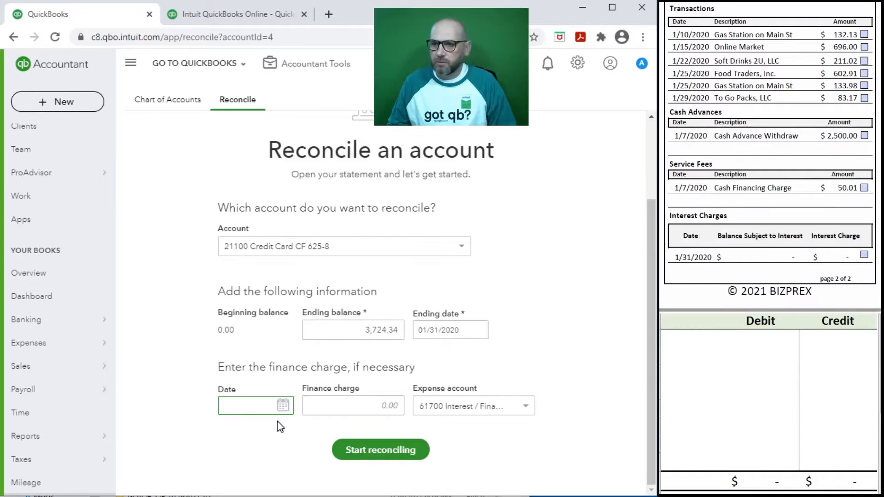
pyautogui.write('50.01')
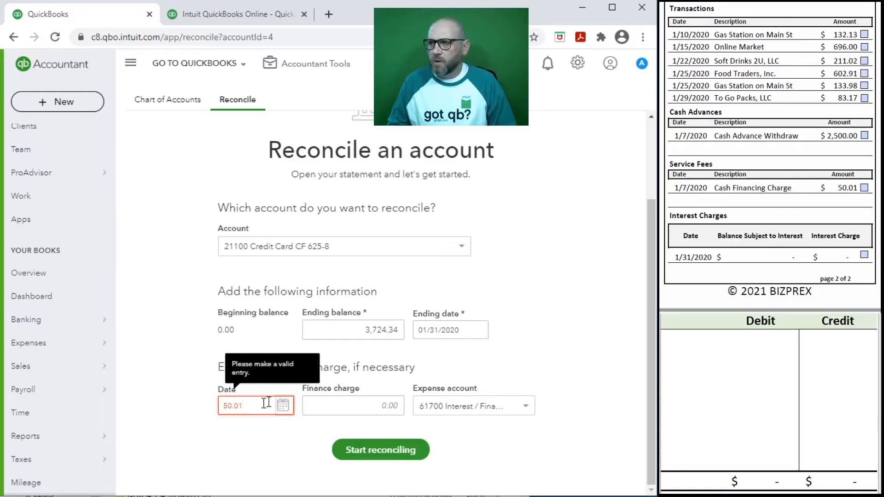
pyautogui.moveTo(238, 405); pyautogui.dragTo(217, 407)
pyautogui.write('1/07')
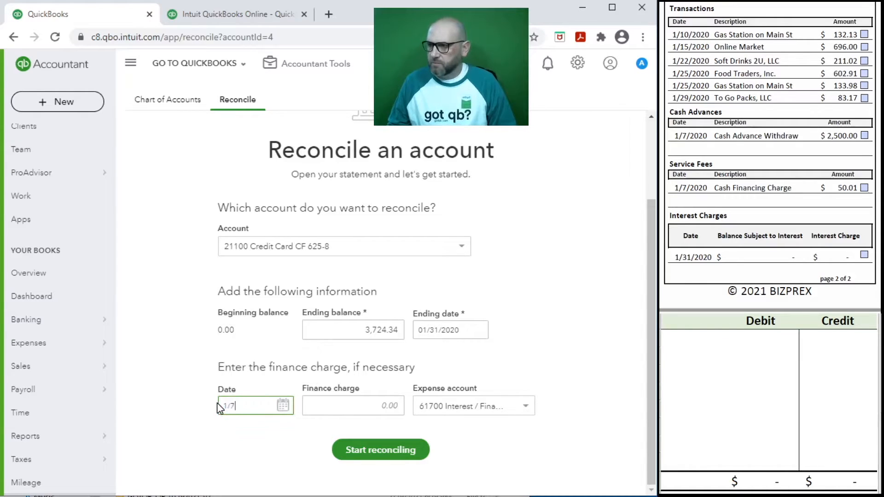
pyautogui.write('/2020')
pyautogui.press('Tab')
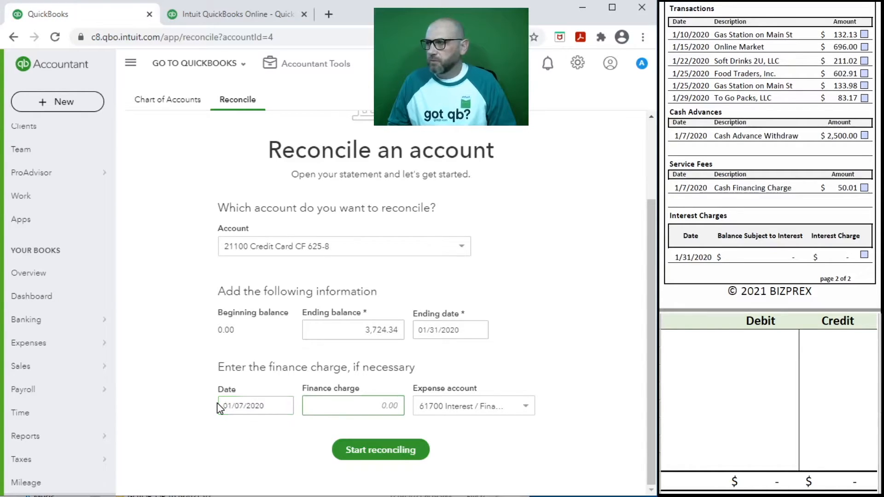
# Enter a 50.01 finance charge expensed to 61700 Interest / Finance Charges
pyautogui.write('50.01')
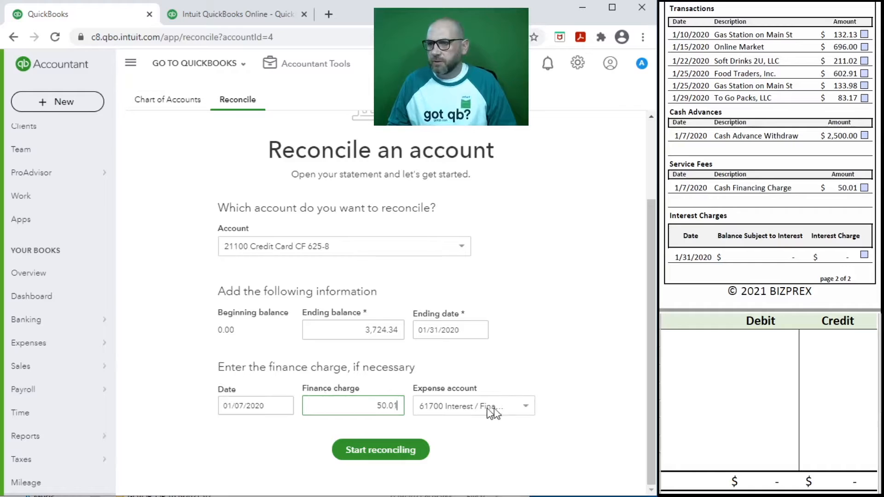
pyautogui.click(526, 408)
pyautogui.click(526, 407)
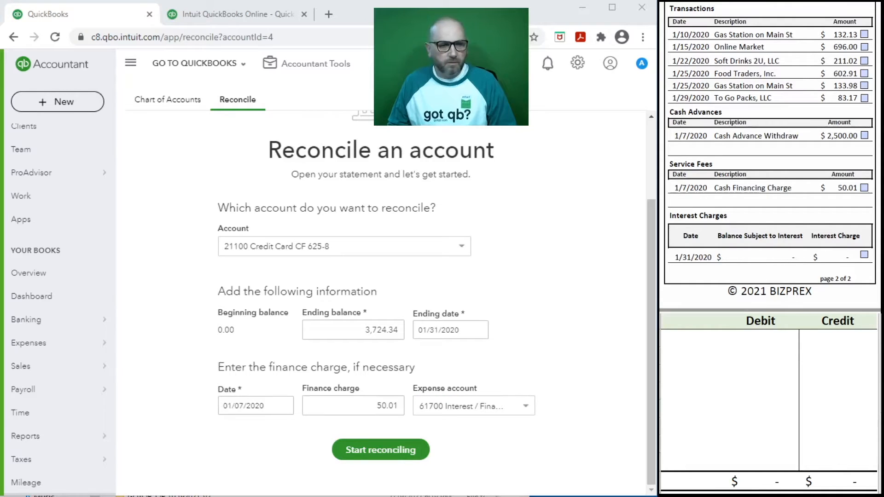
pyautogui.hotkey('alt', 'Tab')
pyautogui.click(685, 340)
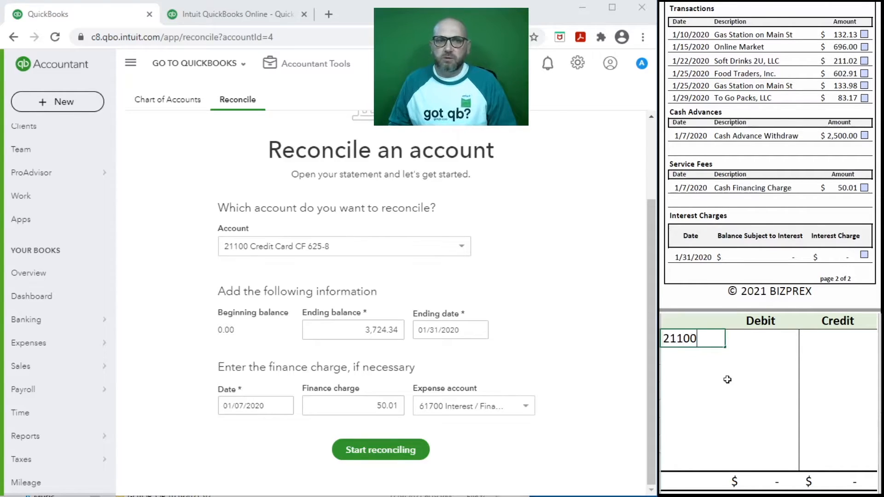
# Put 21100 credit 50.01 and 61700 debit 50.01 on the worksheet, keeping 61700 as expense account
pyautogui.press('Tab')
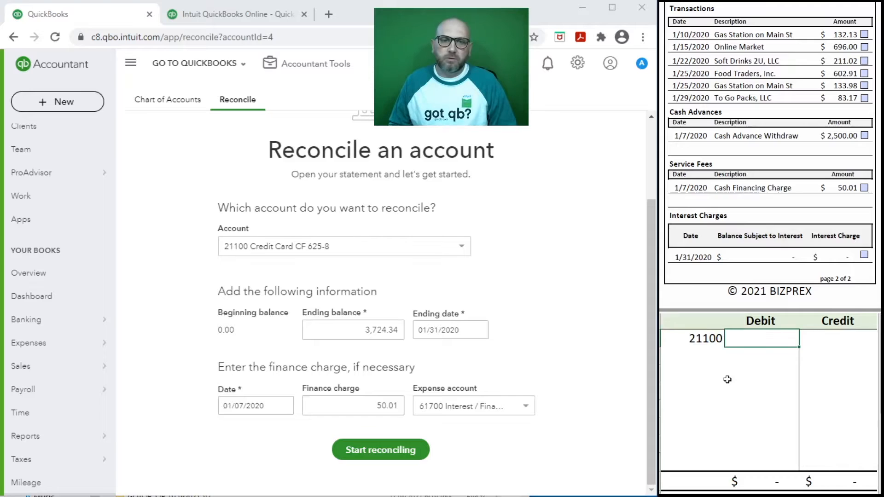
pyautogui.press('Tab')
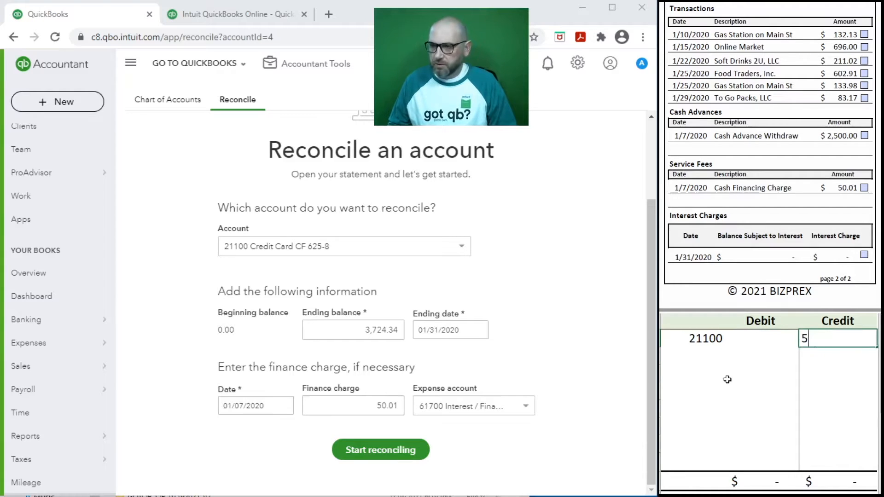
pyautogui.press('Return')
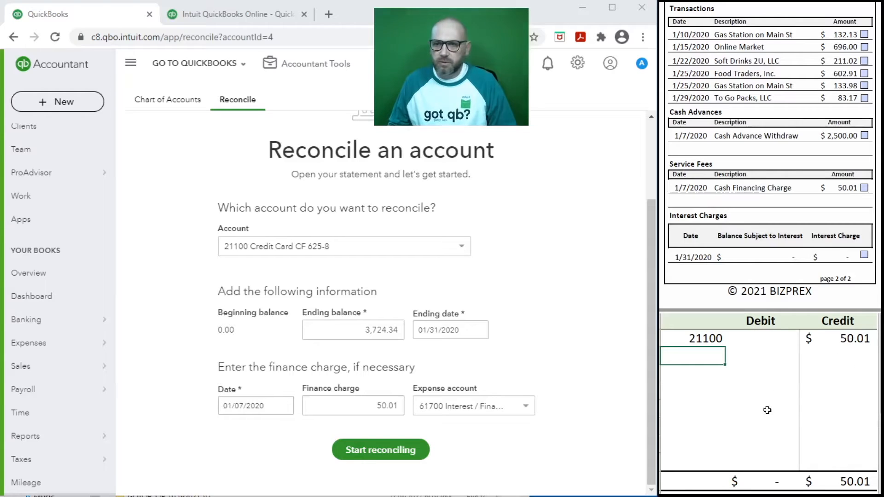
pyautogui.write('617')
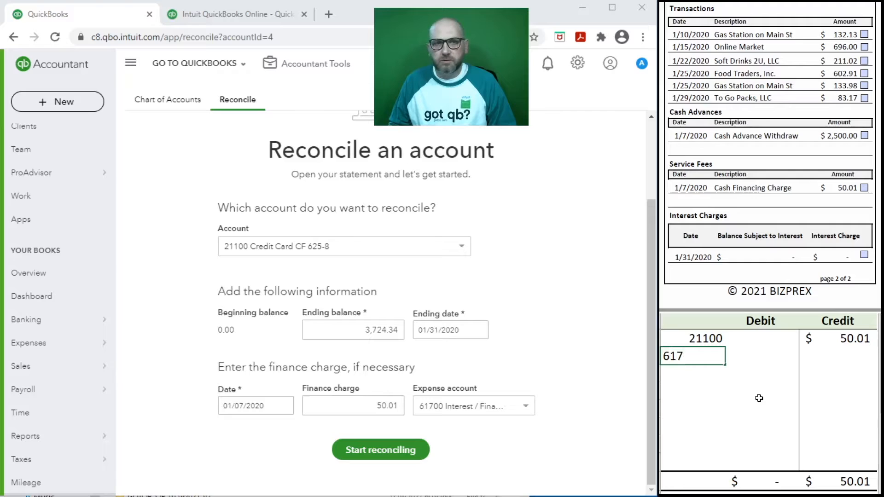
pyautogui.press('Tab')
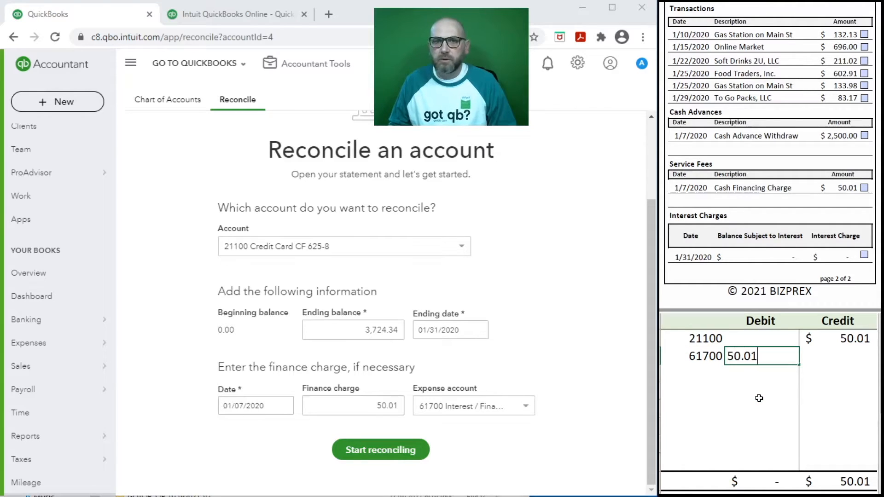
pyautogui.press('Return')
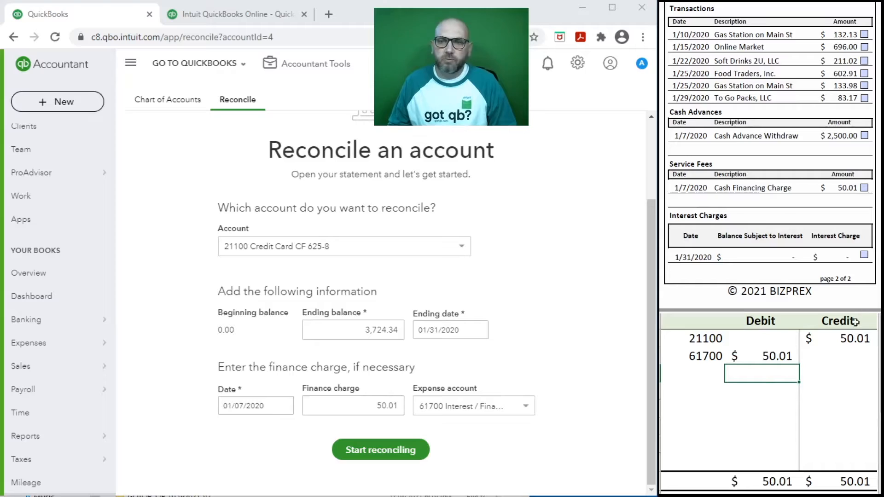
pyautogui.click(526, 407)
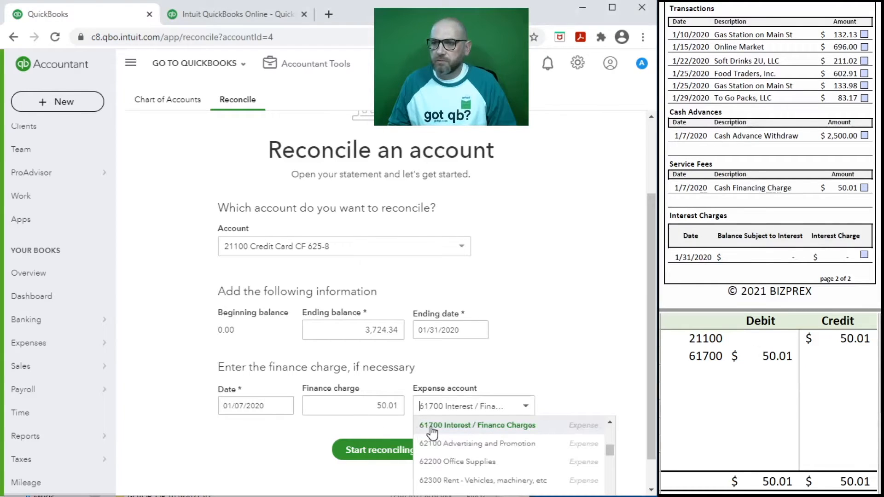
pyautogui.click(545, 368)
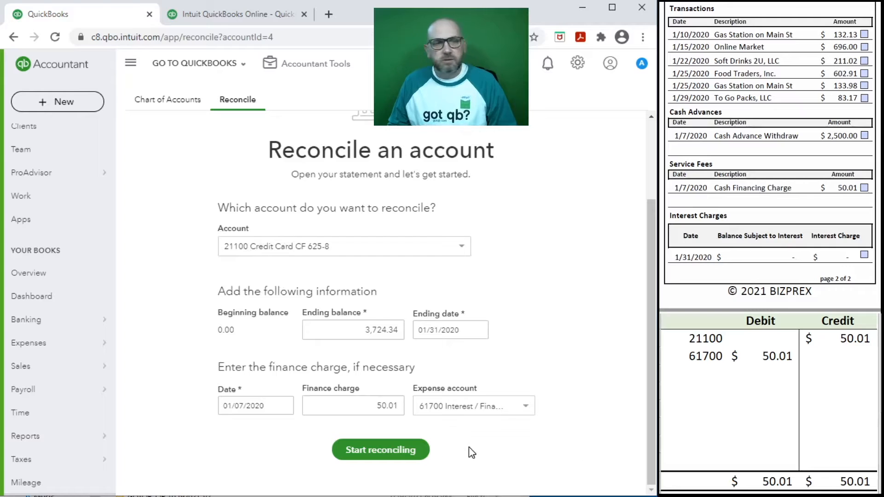
# Start reconciling, clear the worksheet fee rows, and tick off the 50.01 service fee
pyautogui.click(384, 451)
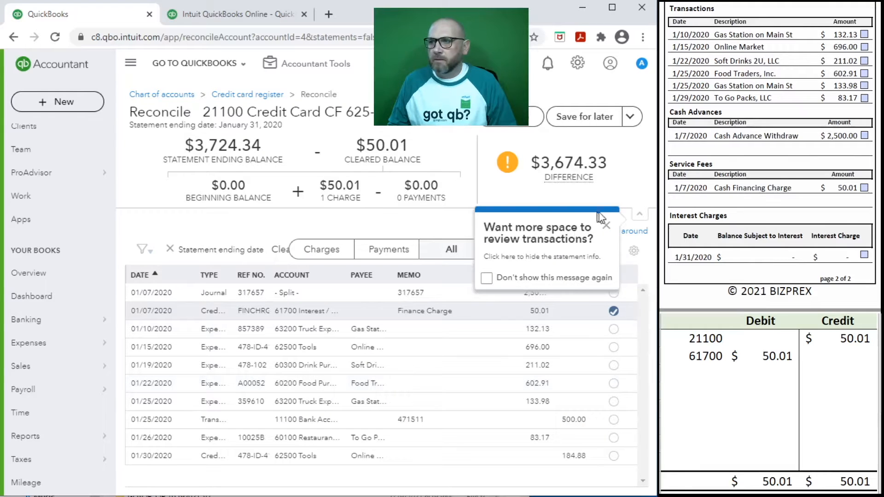
pyautogui.click(605, 225)
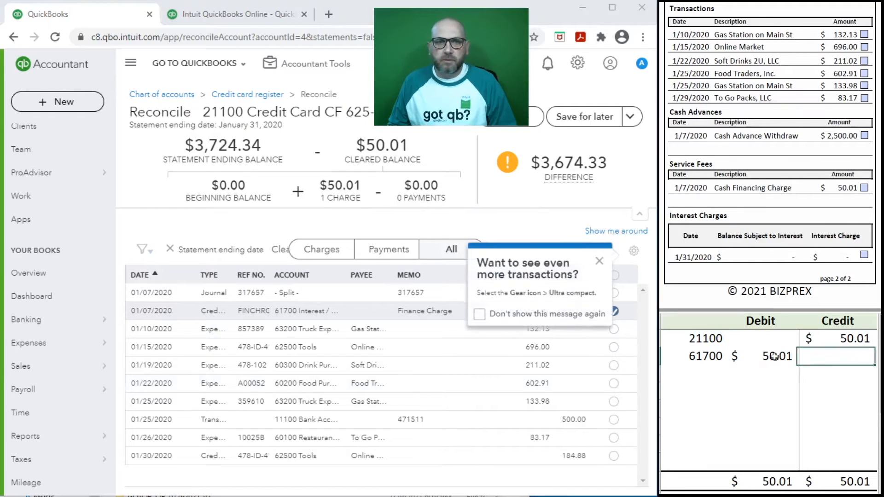
pyautogui.moveTo(838, 356); pyautogui.dragTo(703, 342)
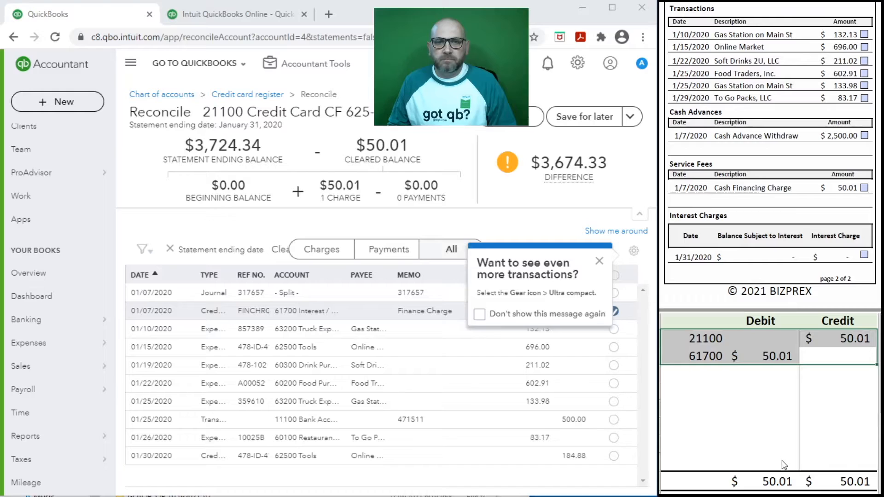
pyautogui.press('Delete')
pyautogui.click(599, 261)
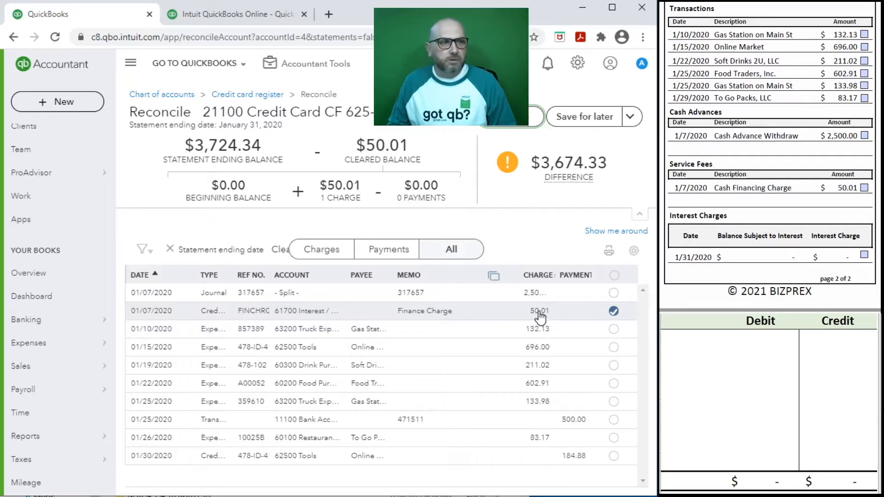
pyautogui.click(863, 189)
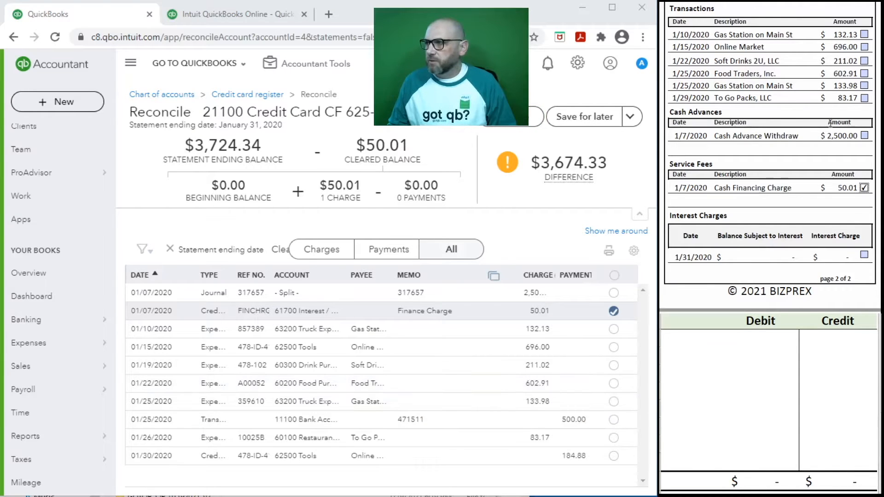
pyautogui.scroll(10, 827, 120)
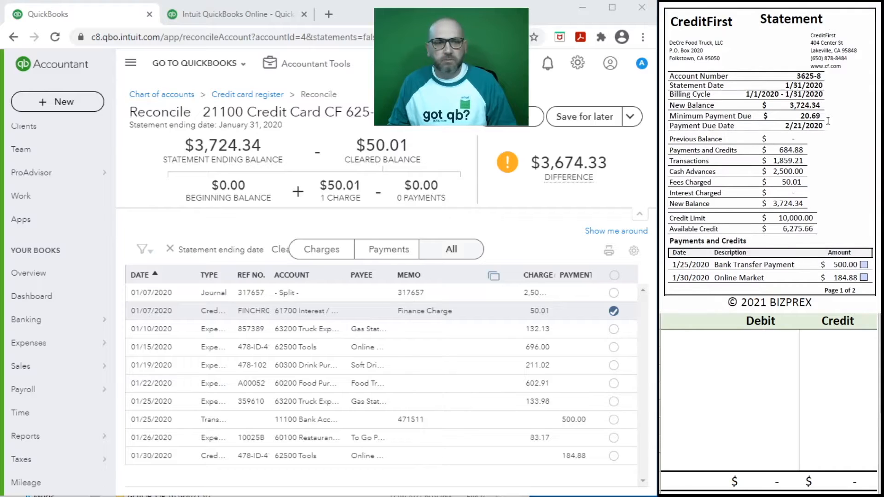
# Clear the 01/25 $500.00 transfer and the 01/30 $184.88 credit
pyautogui.click(614, 419)
pyautogui.click(864, 265)
pyautogui.click(864, 278)
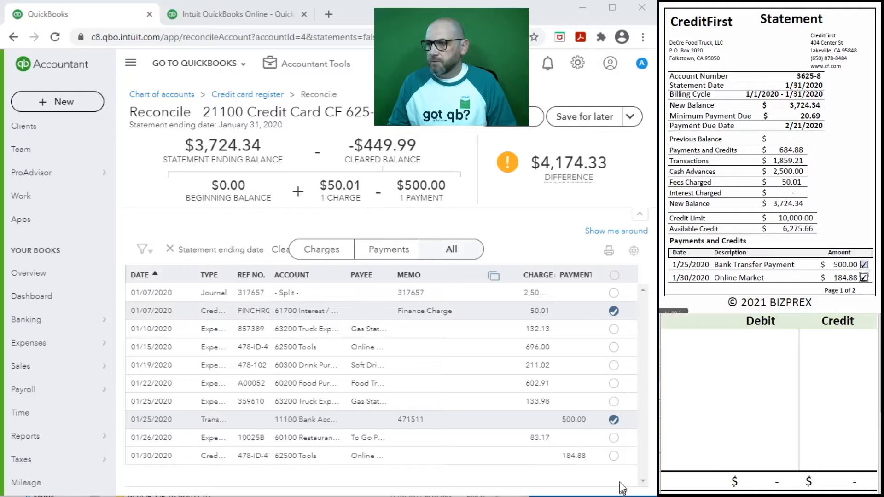
pyautogui.click(613, 456)
pyautogui.scroll(-9, 764, 210)
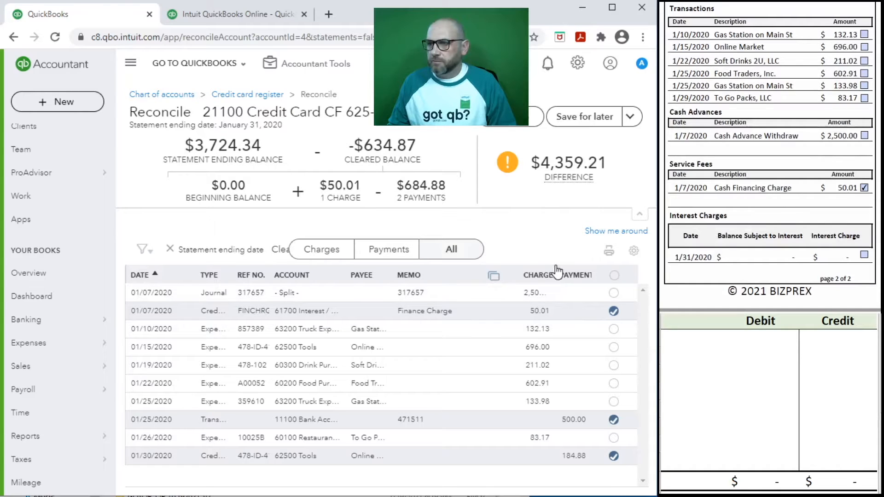
# Narrow the Memo column and widen the Charge column so amounts show fully
pyautogui.moveTo(519, 276); pyautogui.dragTo(491, 278)
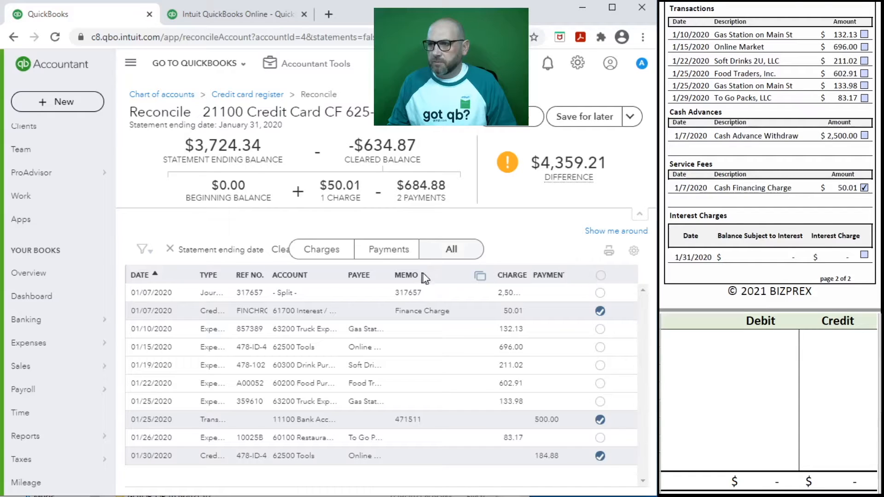
pyautogui.moveTo(491, 272); pyautogui.dragTo(483, 273)
pyautogui.moveTo(654, 275)
pyautogui.mouseDown()
pyautogui.moveTo(704, 274)
pyautogui.moveTo(656, 288)
pyautogui.mouseUp()
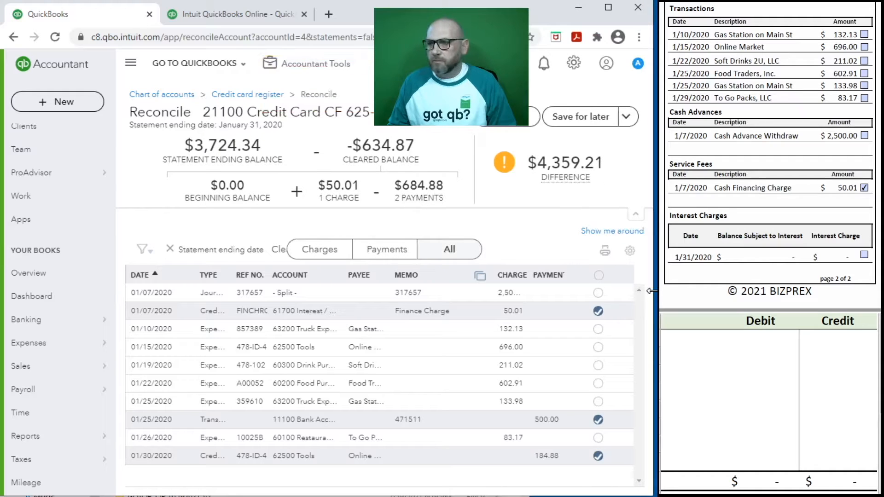
pyautogui.moveTo(522, 281); pyautogui.dragTo(568, 292)
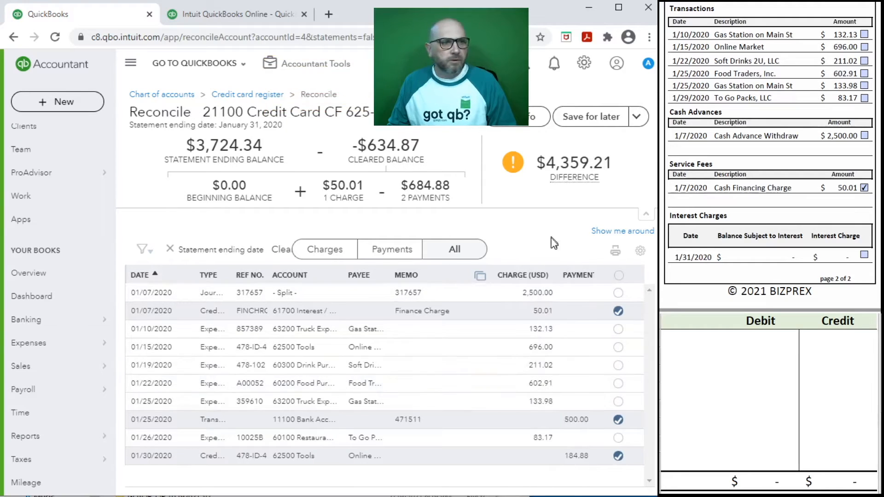
# Clear the $2,500.00 cash advance and the $132.13, $696.00 and $211.02 charges
pyautogui.click(865, 137)
pyautogui.click(618, 293)
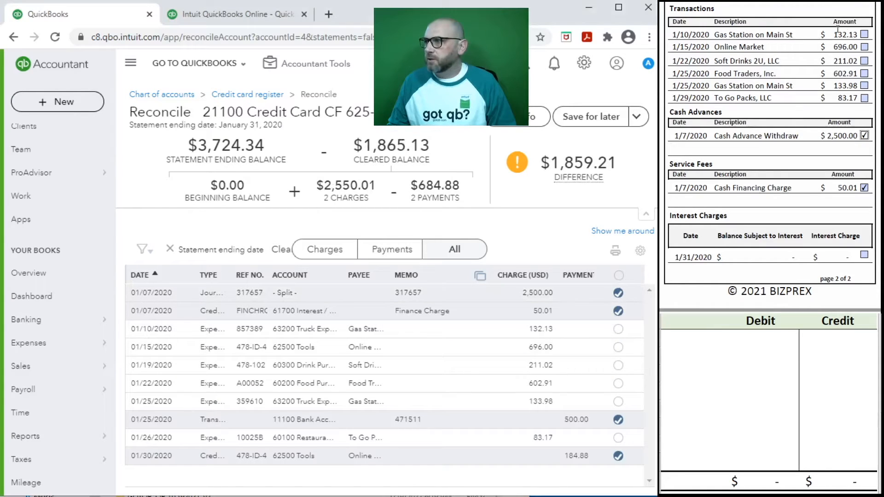
pyautogui.click(864, 35)
pyautogui.click(618, 328)
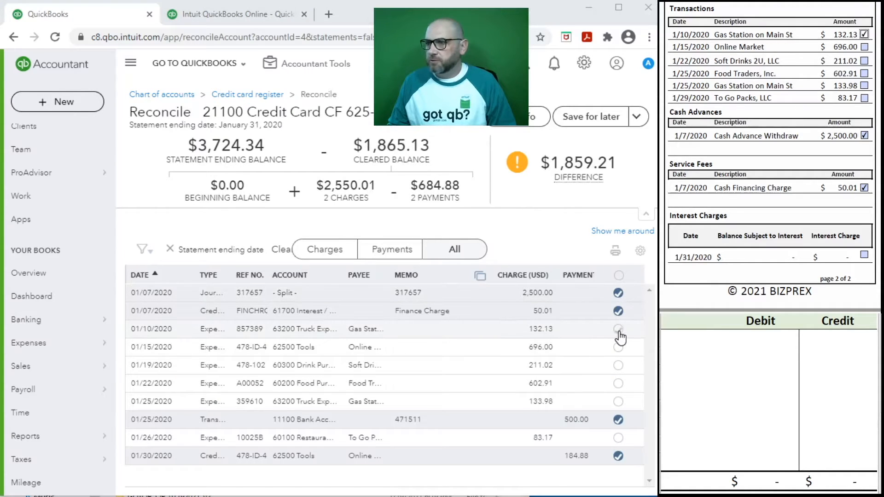
pyautogui.click(864, 47)
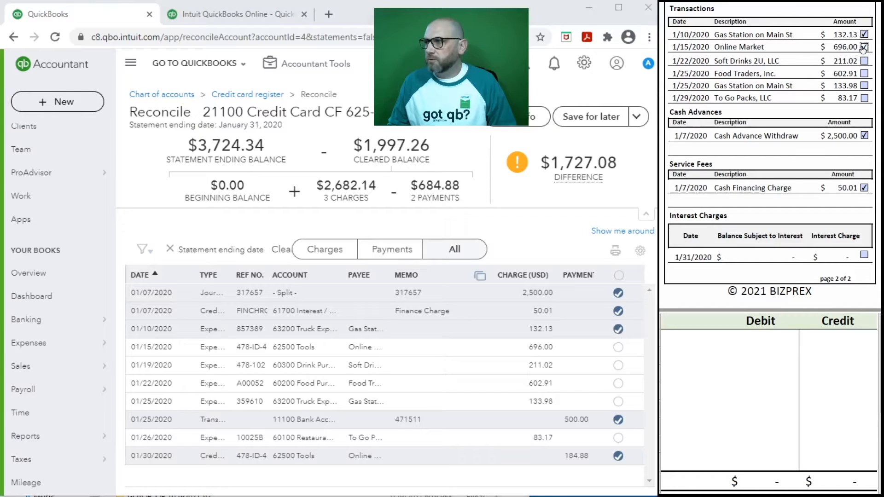
pyautogui.click(618, 347)
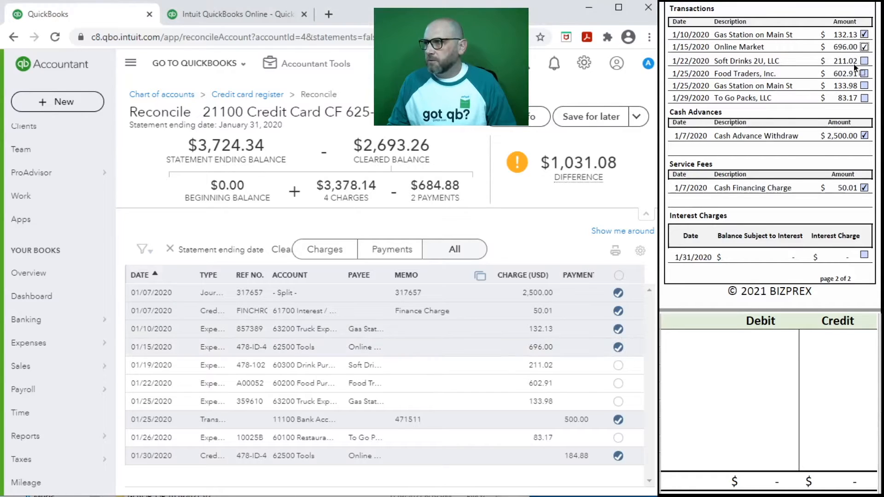
pyautogui.click(618, 366)
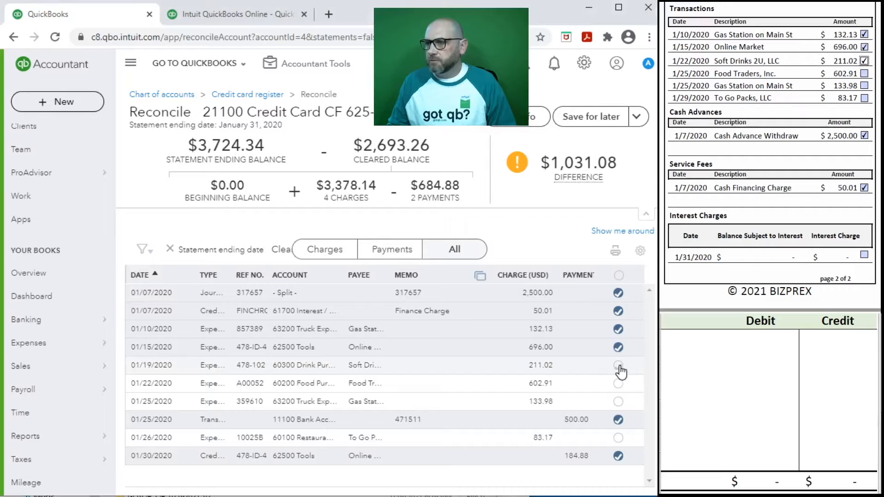
# Clear the $602.91, $133.98 and $83.17 charges and interest line, then finish at $0.00 difference
pyautogui.click(864, 73)
pyautogui.click(618, 384)
pyautogui.click(618, 401)
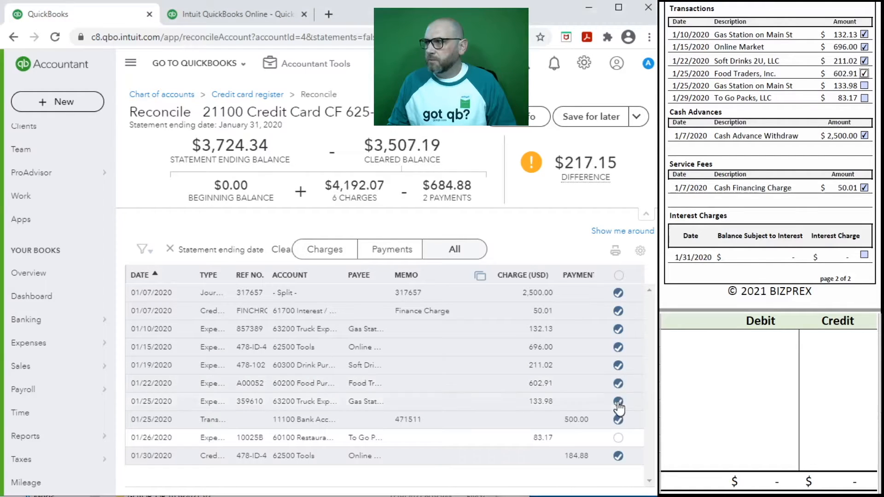
pyautogui.click(864, 85)
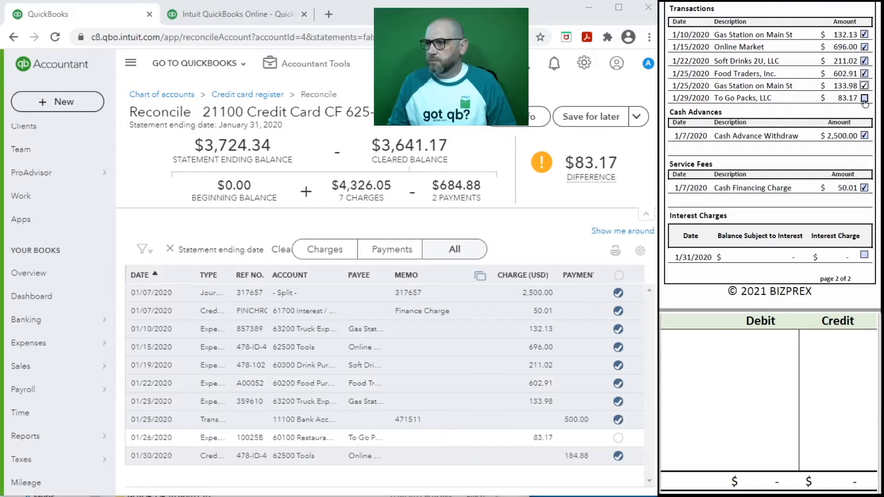
pyautogui.click(864, 98)
pyautogui.click(618, 437)
pyautogui.moveTo(614, 206)
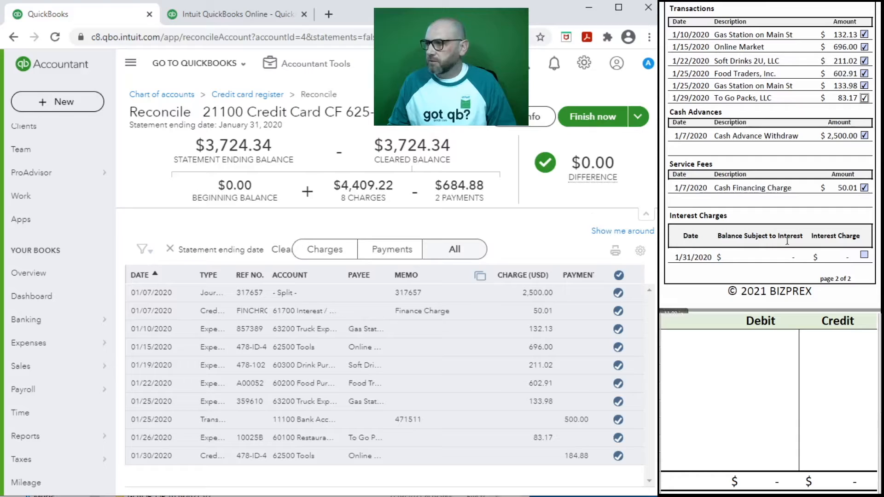
pyautogui.click(863, 256)
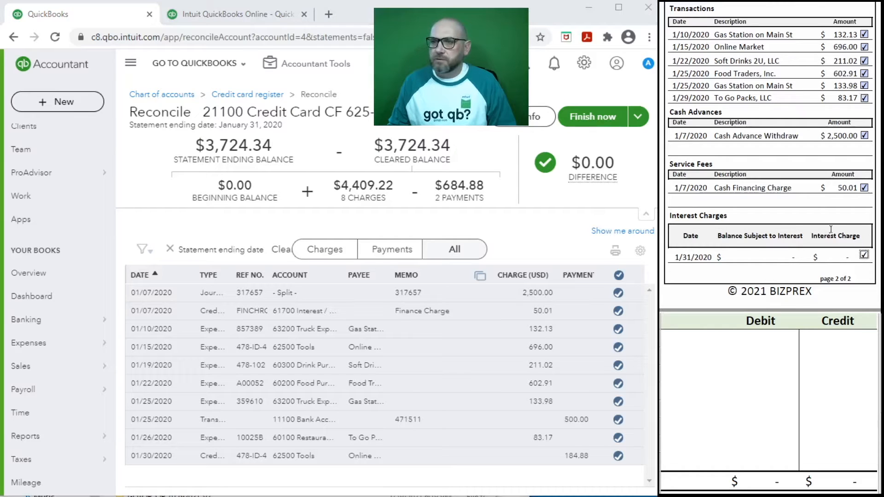
pyautogui.click(589, 117)
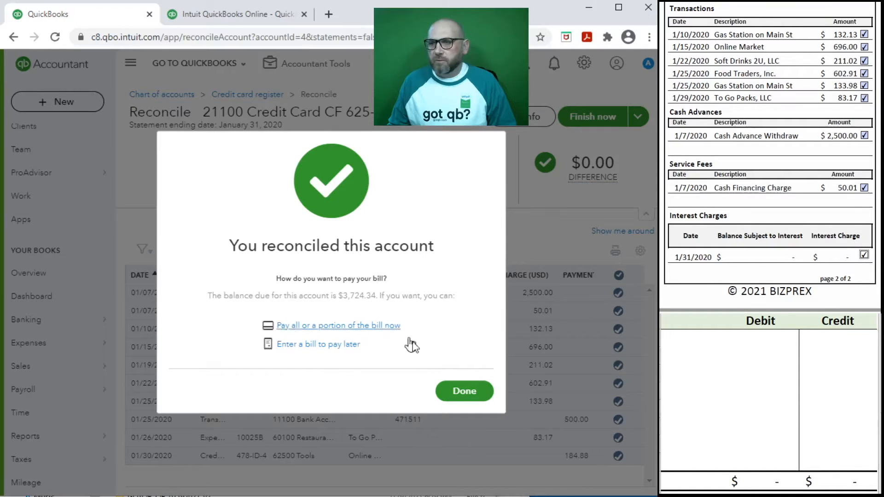
# Close the reconciliation confirmation and the previous-reconciliations tip
pyautogui.click(466, 396)
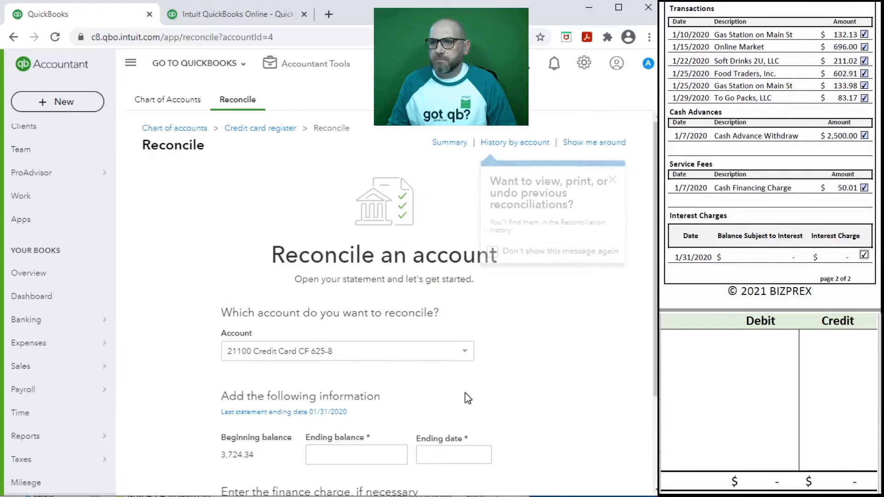
pyautogui.click(612, 179)
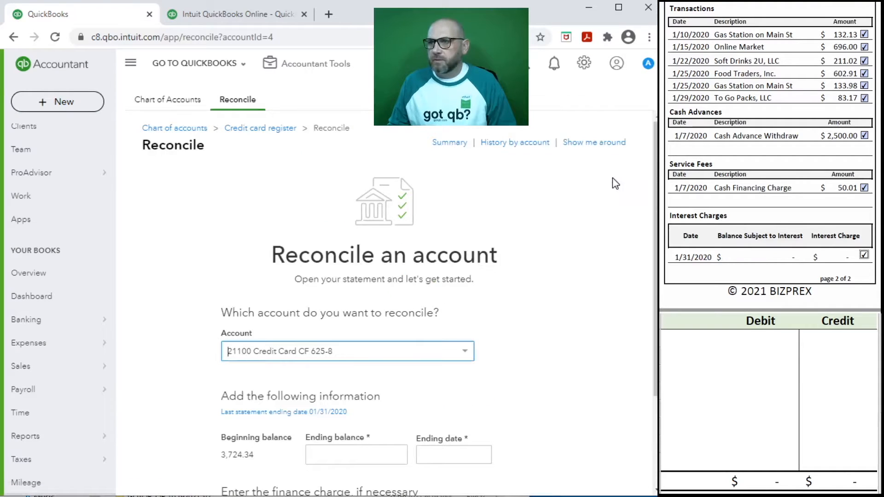
pyautogui.scroll(-5, 553, 286)
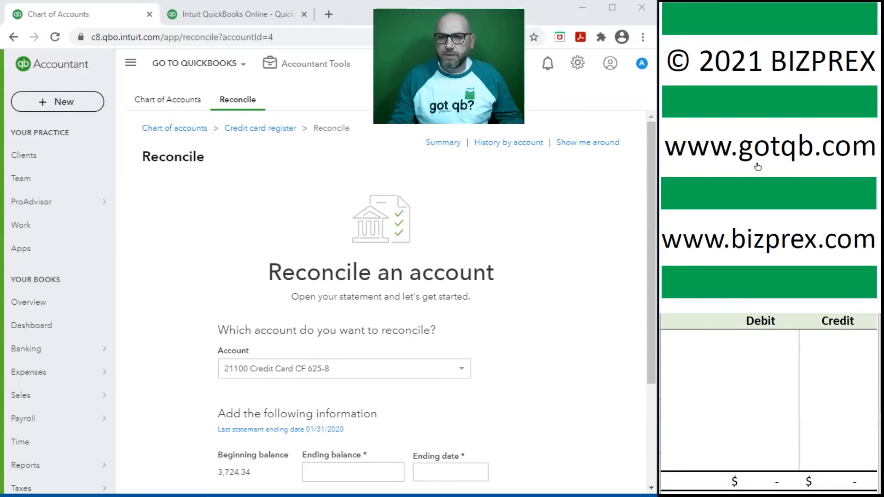
pyautogui.scroll(10, 756, 162)
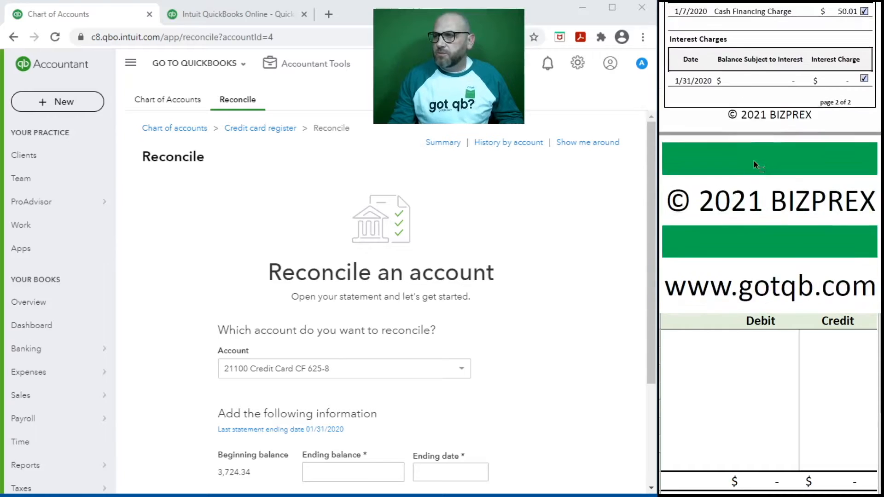
pyautogui.scroll(10, 754, 161)
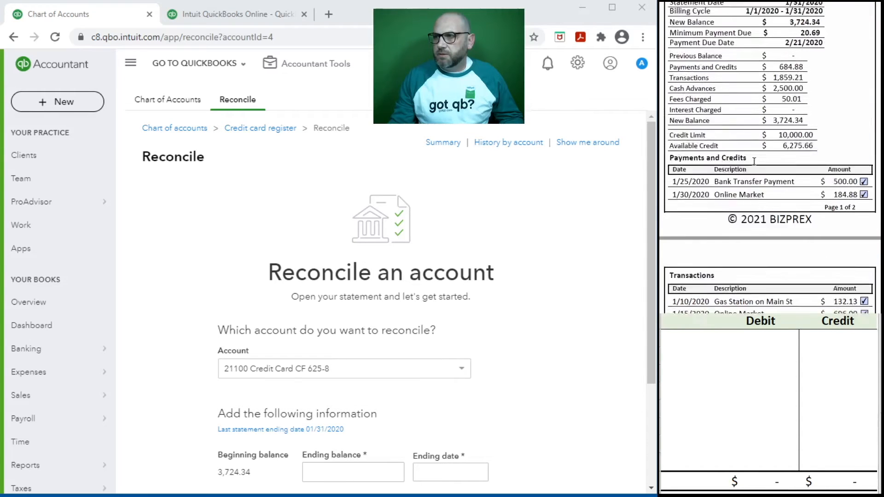
pyautogui.scroll(2, 755, 162)
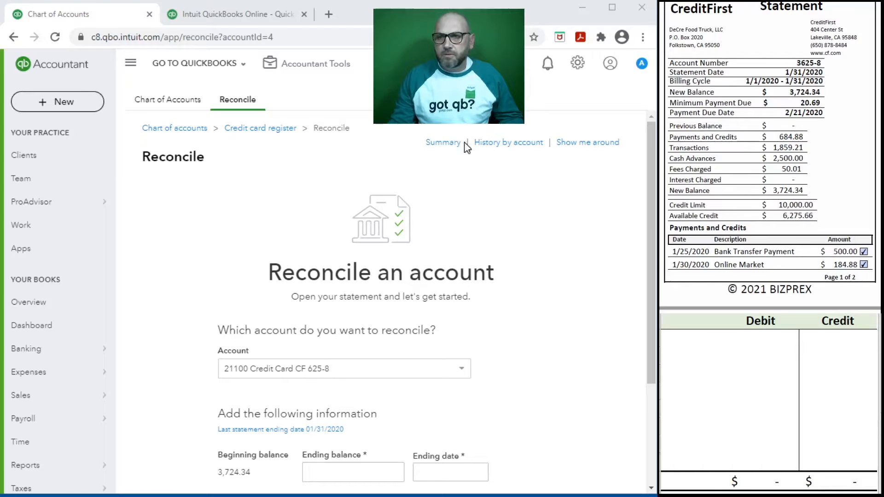
# Open the 01/31/2020 reconciliation report from the 2020 history for 21100
pyautogui.click(503, 143)
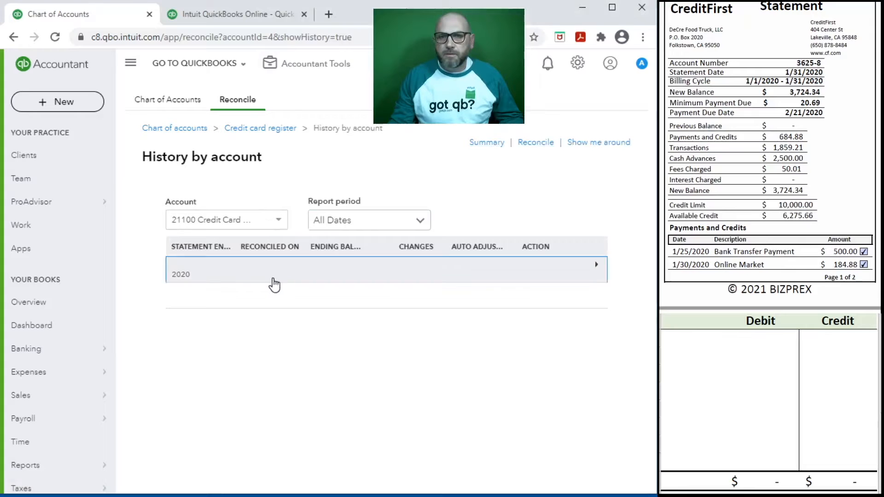
pyautogui.click(274, 278)
pyautogui.click(543, 295)
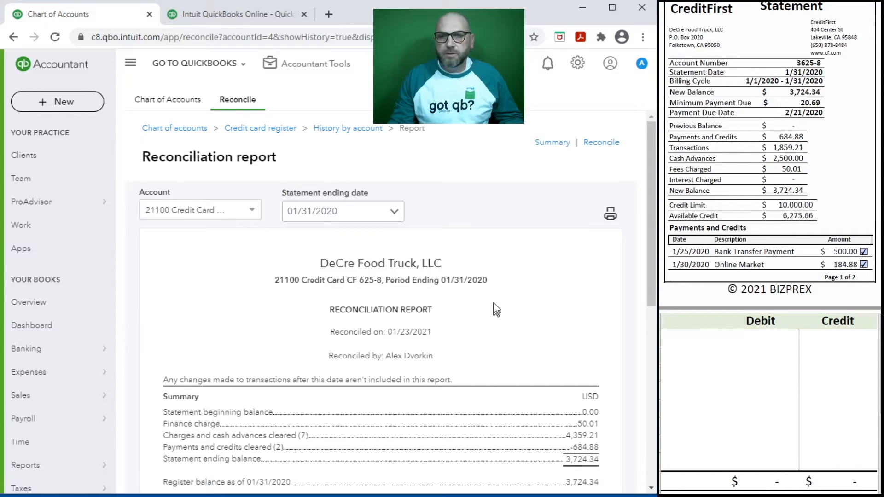
pyautogui.scroll(-4, 501, 313)
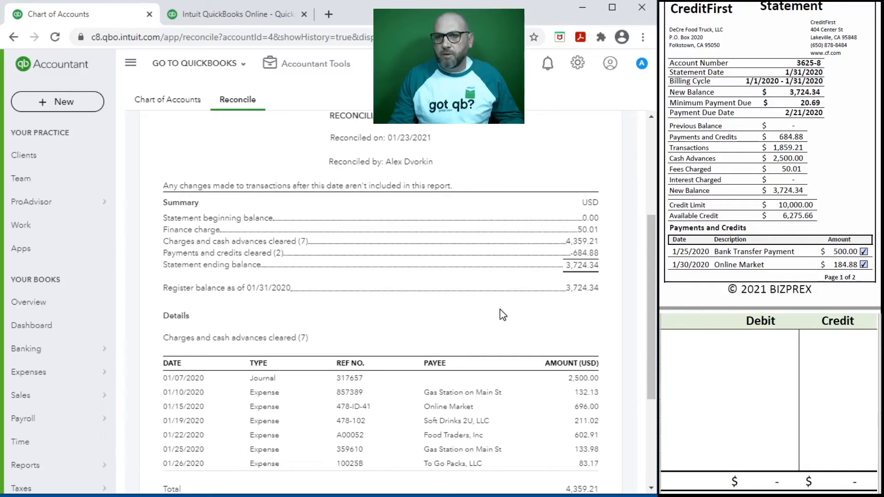
pyautogui.scroll(-4, 502, 314)
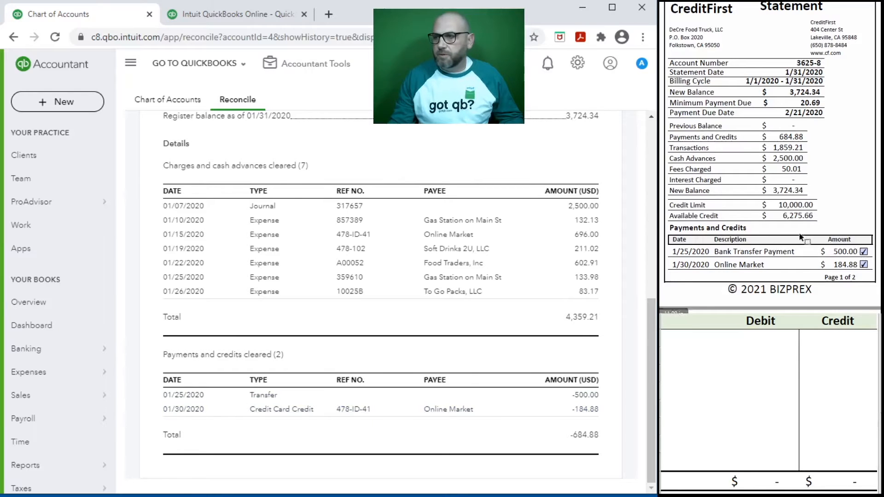
# Scroll through the report to review its cleared items and 3,724.34 ending balance
pyautogui.scroll(-3, 794, 232)
pyautogui.scroll(2, 794, 232)
pyautogui.scroll(-5, 794, 233)
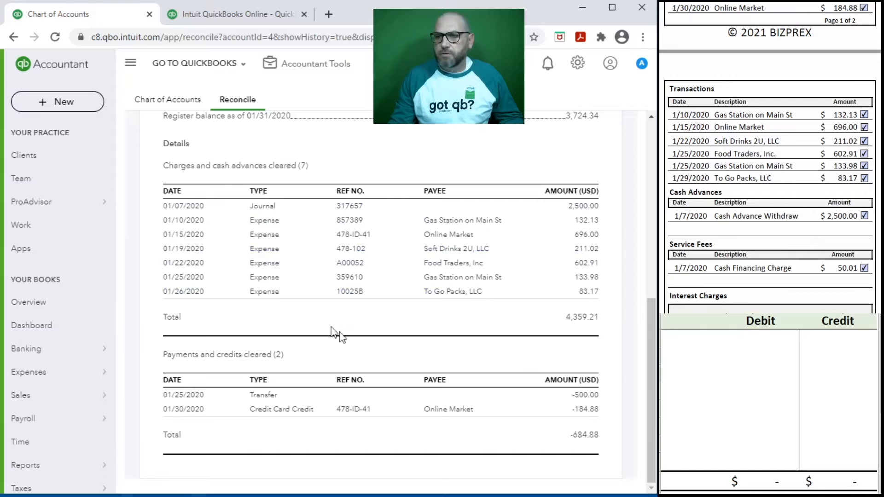
pyautogui.scroll(8, 559, 300)
pyautogui.scroll(-2, 502, 292)
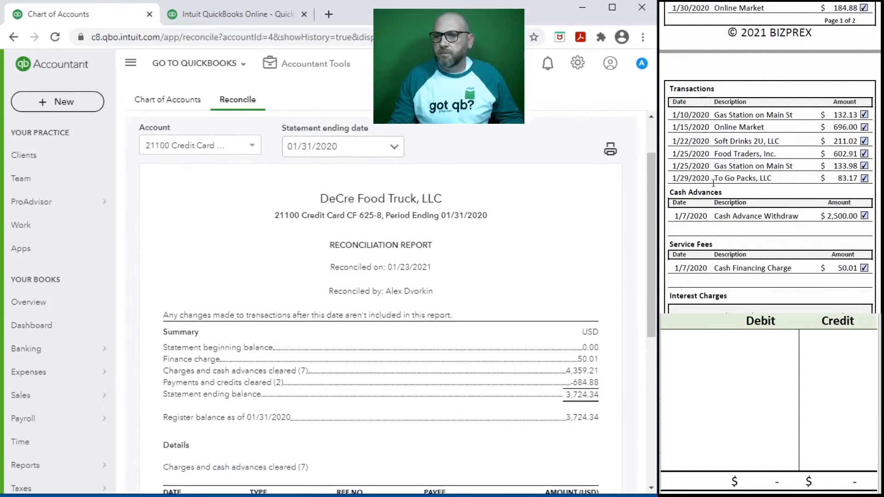
pyautogui.scroll(5, 778, 161)
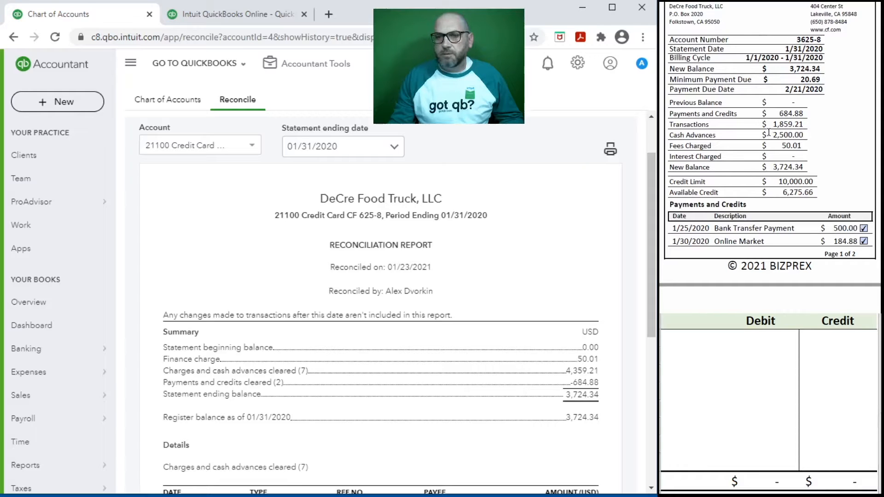
pyautogui.scroll(-5, 768, 132)
pyautogui.scroll(-15, 768, 133)
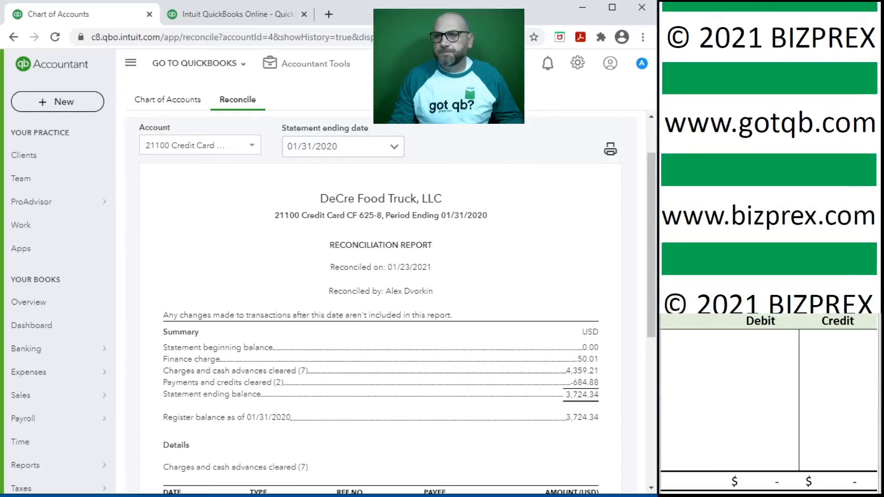
pyautogui.scroll(2, 353, 221)
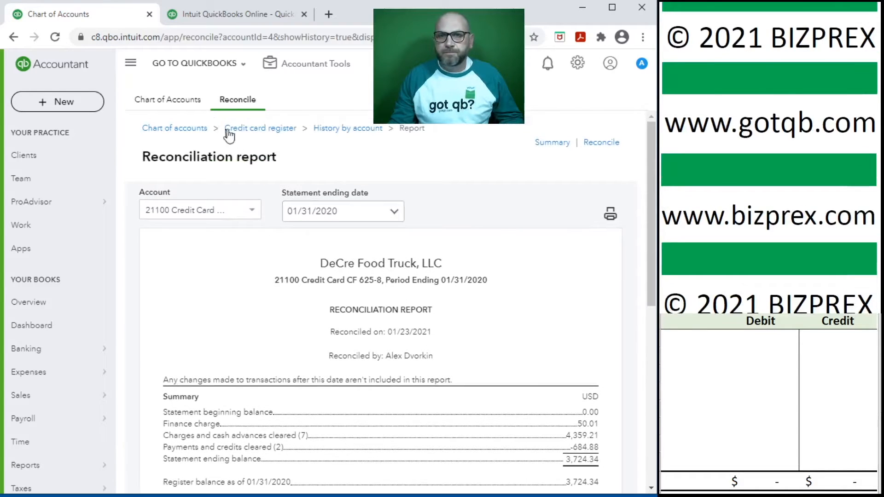
# Return to the Reconcile page and choose 11100 Bank Account BOL 75 85
pyautogui.click(13, 37)
pyautogui.click(14, 37)
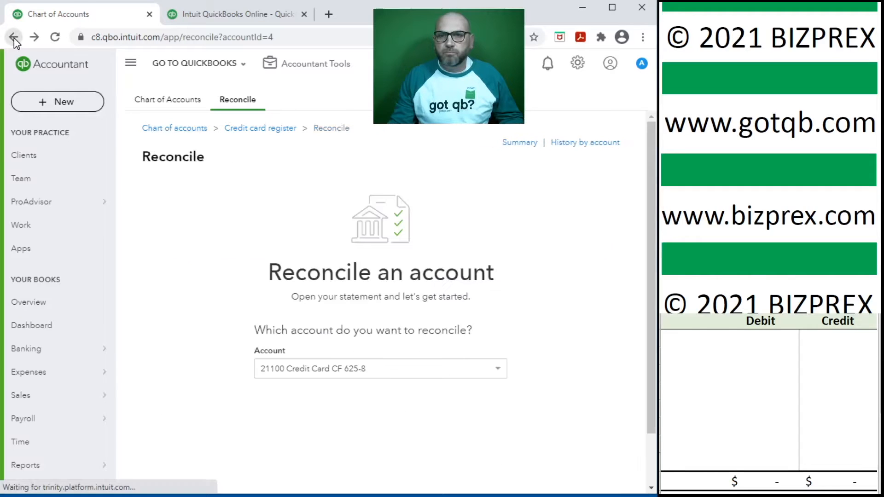
pyautogui.scroll(-1, 497, 296)
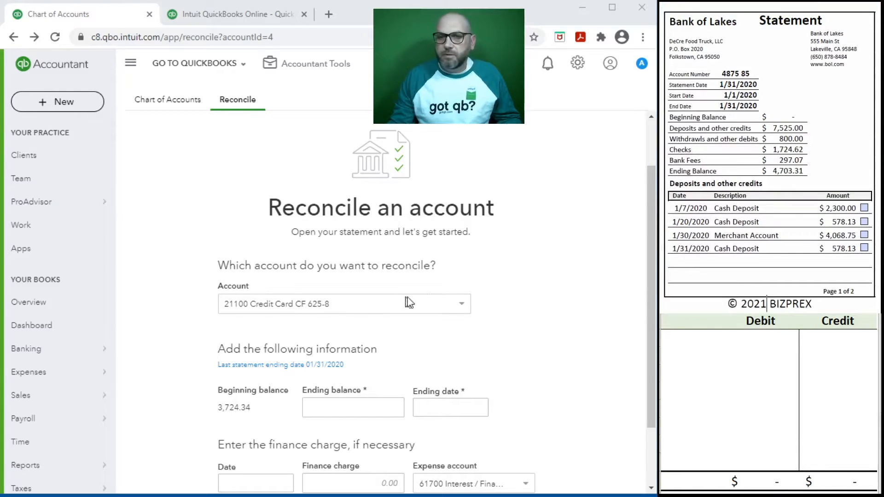
pyautogui.click(431, 303)
pyautogui.click(316, 342)
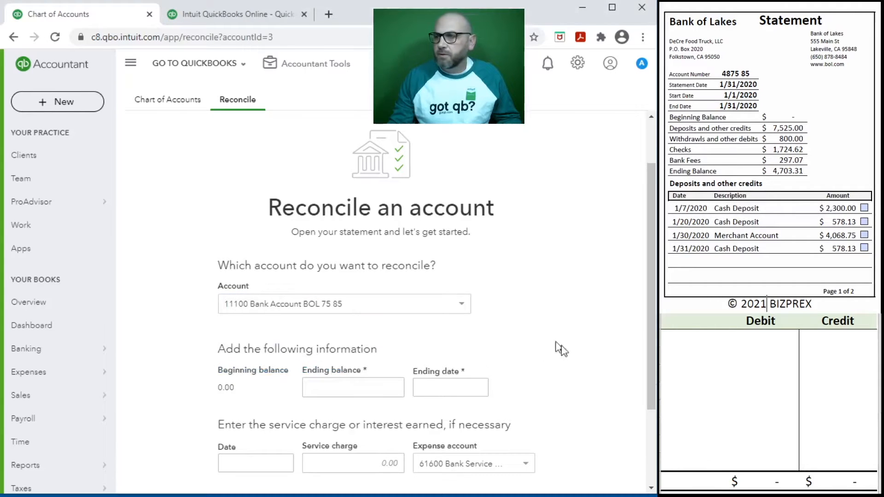
# Enter ending balance 4,703.31 with ending date 1/31/2020
pyautogui.click(335, 387)
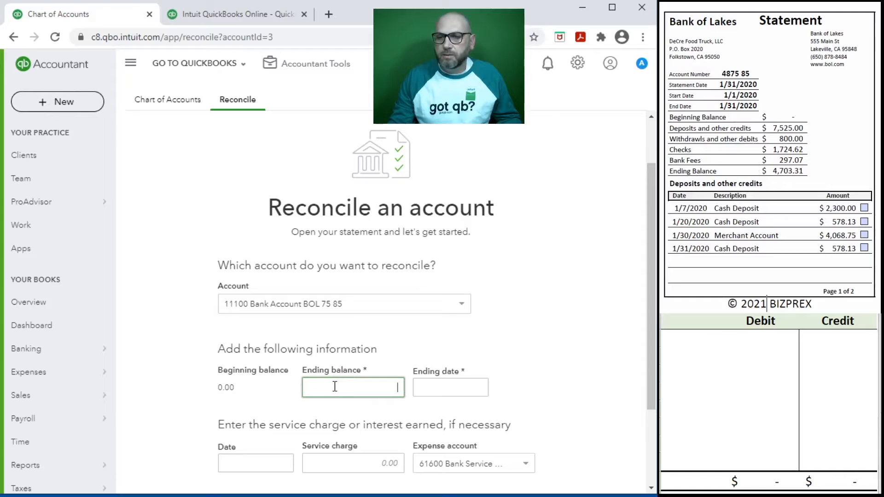
pyautogui.write('4,703.31')
pyautogui.click(444, 386)
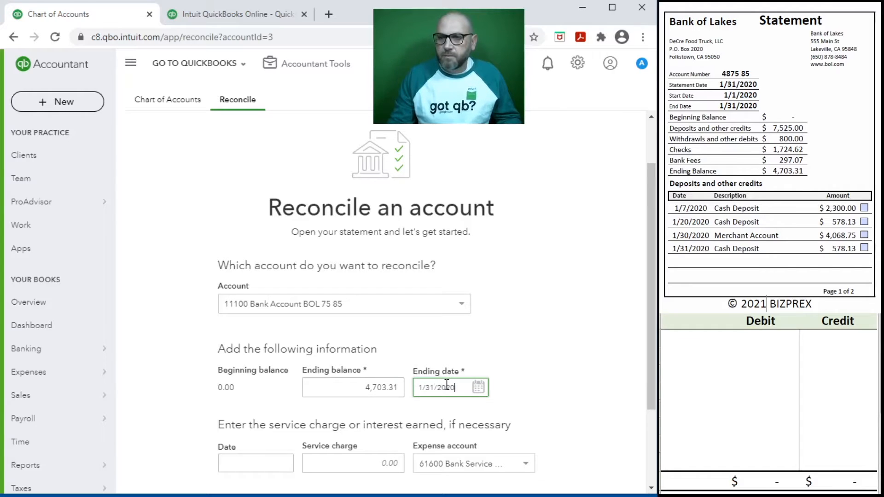
pyautogui.scroll(-2, 456, 377)
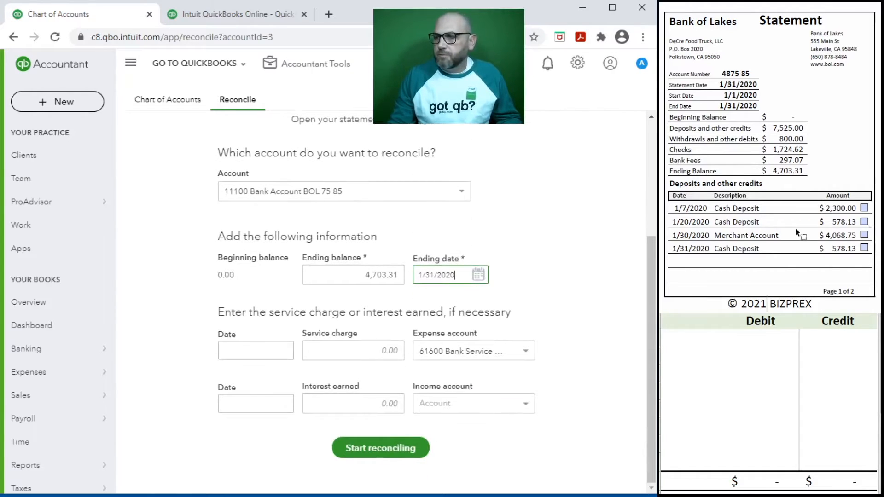
pyautogui.scroll(-7, 795, 230)
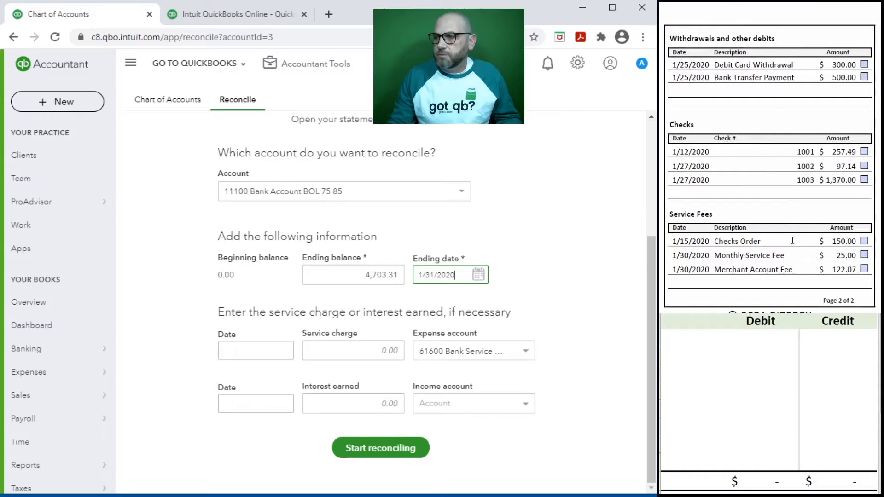
# Enter a 25.00 service charge dated 01/30/2020 to expense account 61600
pyautogui.click(257, 353)
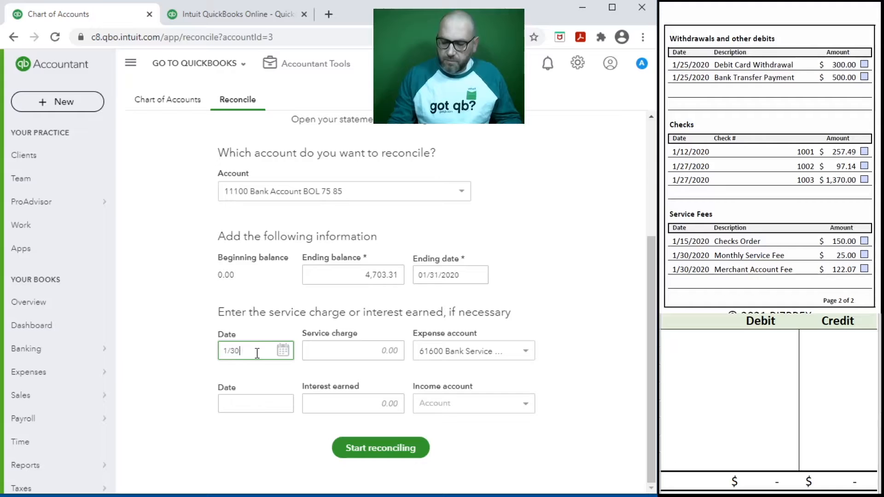
pyautogui.press('Tab')
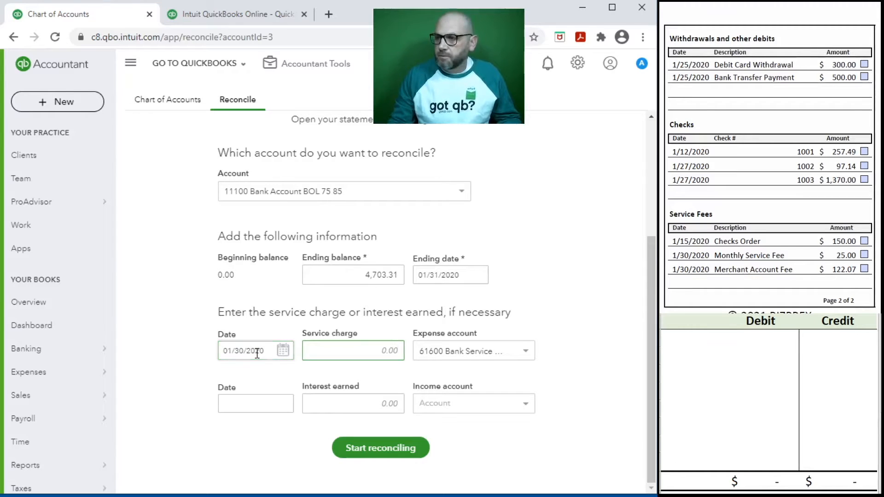
pyautogui.click(528, 354)
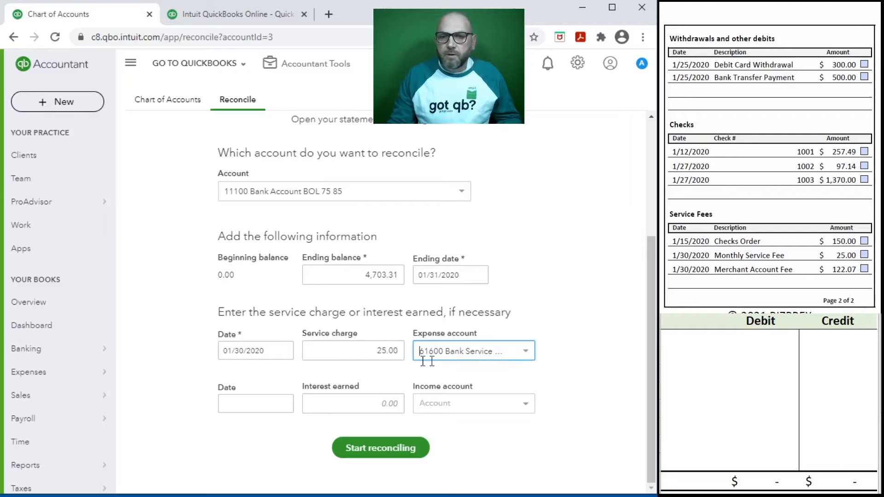
# Record the entry in the worksheet: 11100 credited 25.00, 61600 debited 25.00
pyautogui.click(723, 358)
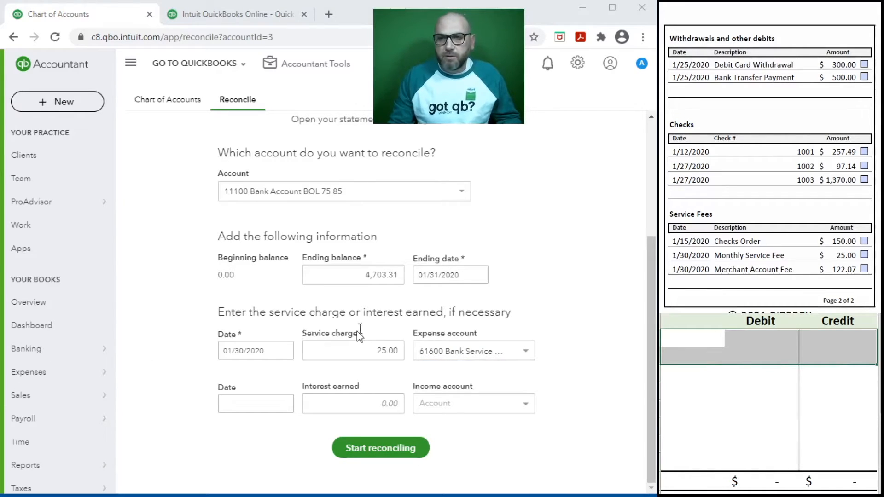
pyautogui.click(694, 336)
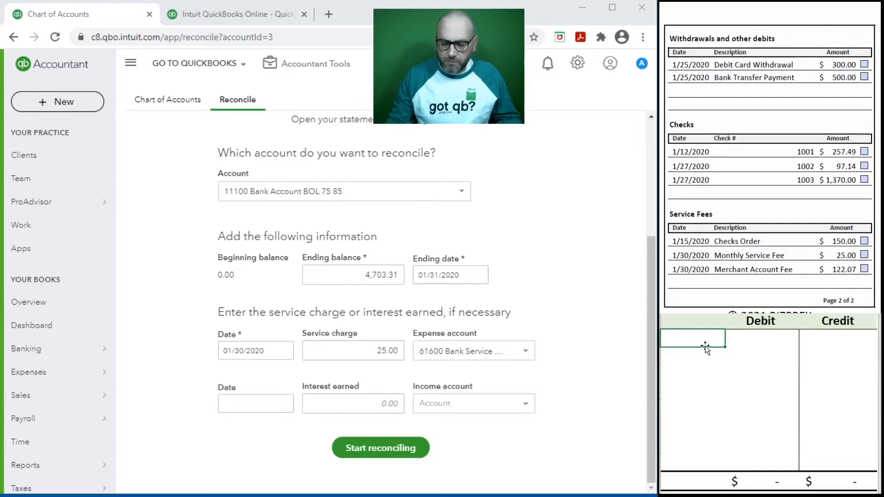
pyautogui.write('11100')
pyautogui.press('Tab')
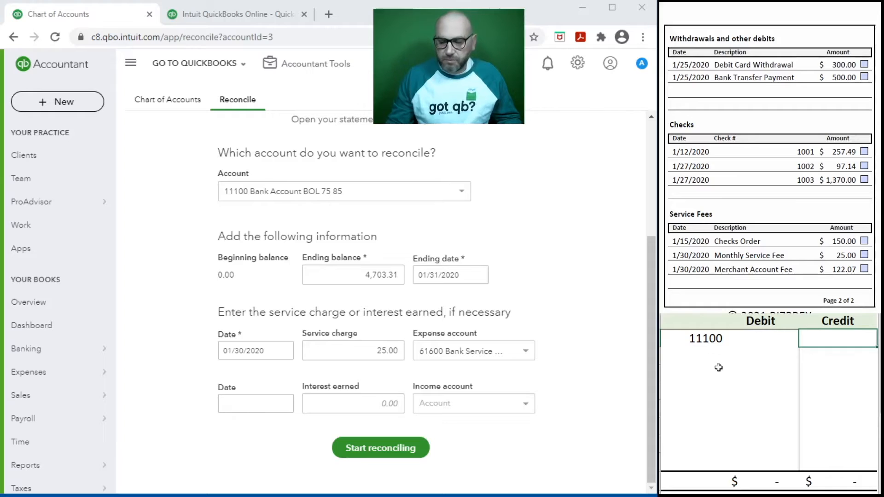
pyautogui.write('25')
pyautogui.click(713, 375)
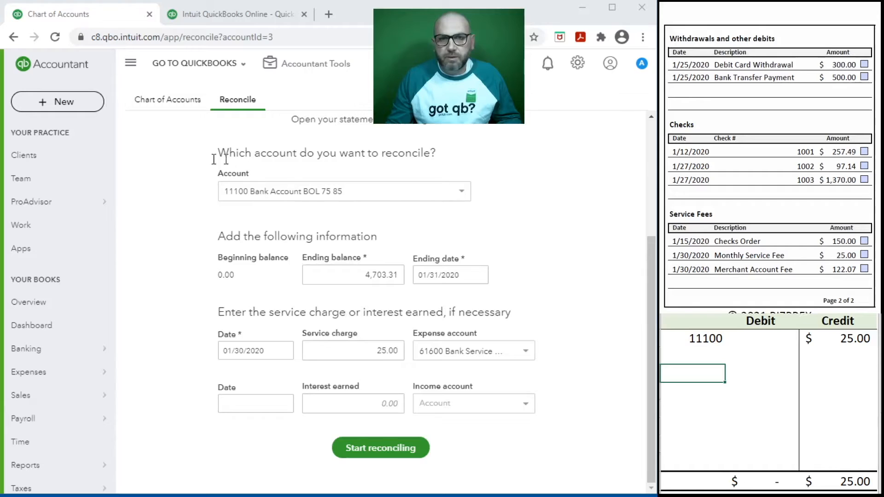
pyautogui.click(690, 350)
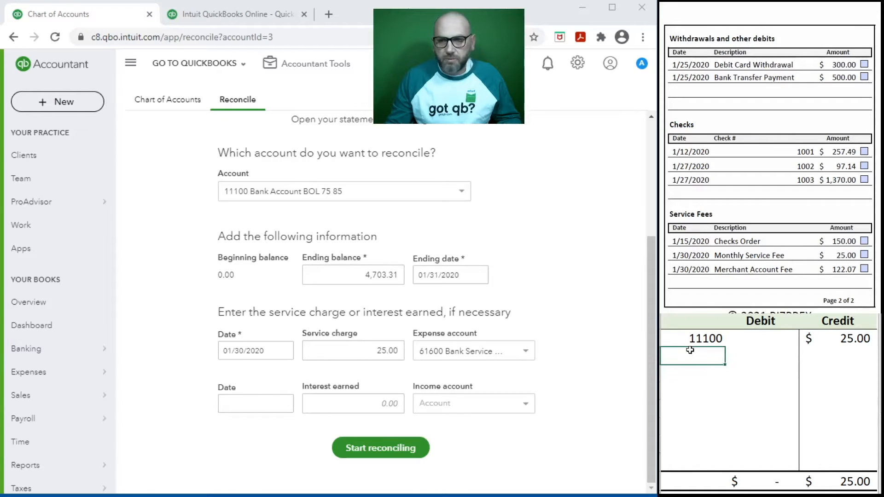
pyautogui.write('616')
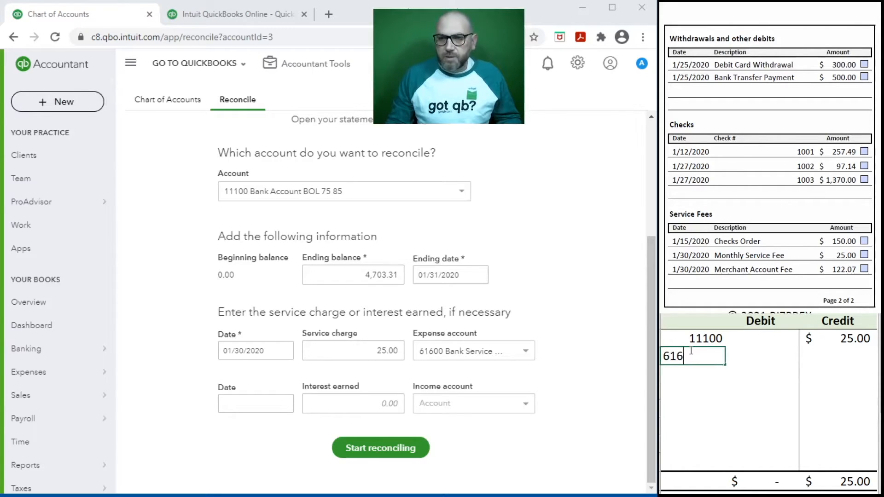
pyautogui.press('Tab')
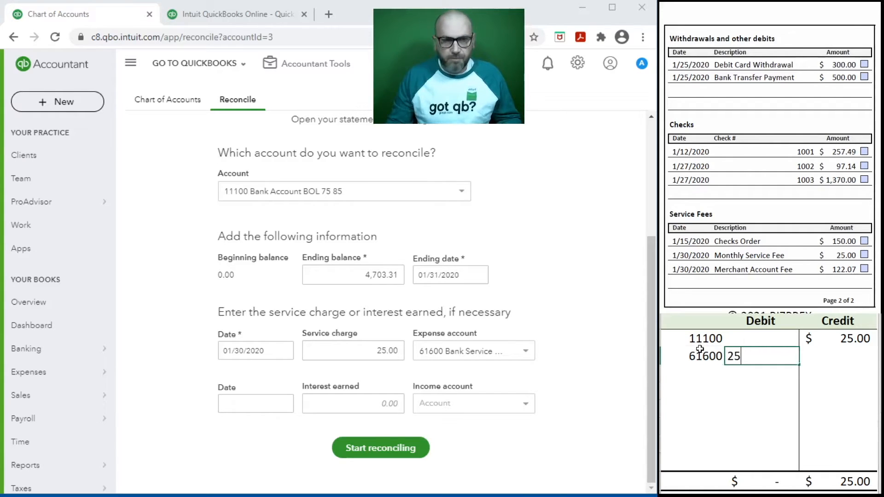
pyautogui.write('25')
pyautogui.press('Return')
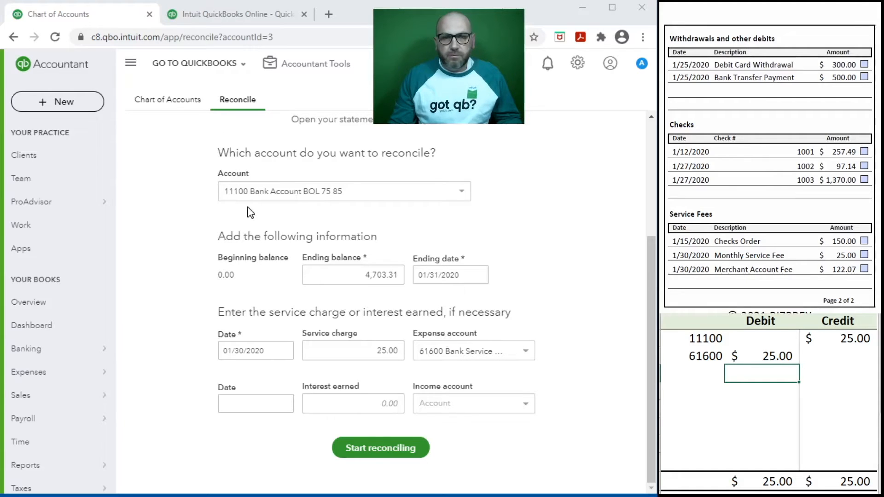
# Start reconciling 11100 and erase the 11100/61600 entry from the worksheet
pyautogui.click(386, 453)
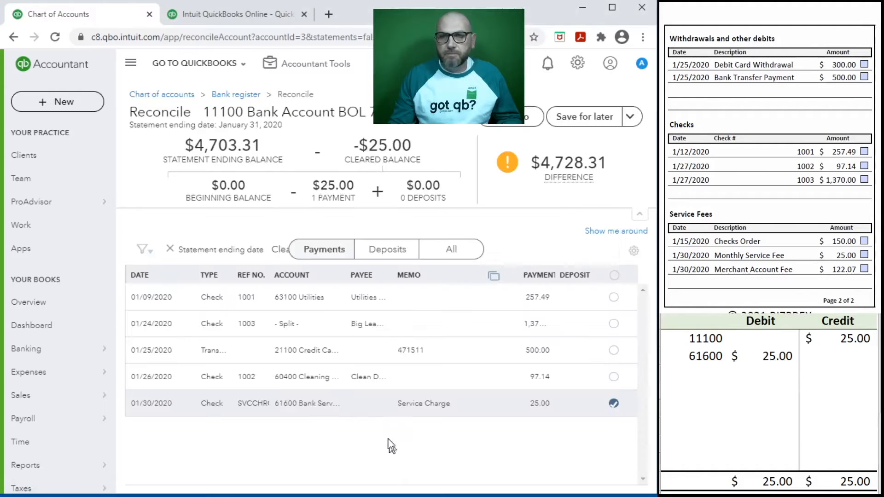
pyautogui.click(764, 371)
pyautogui.moveTo(841, 354); pyautogui.dragTo(718, 340)
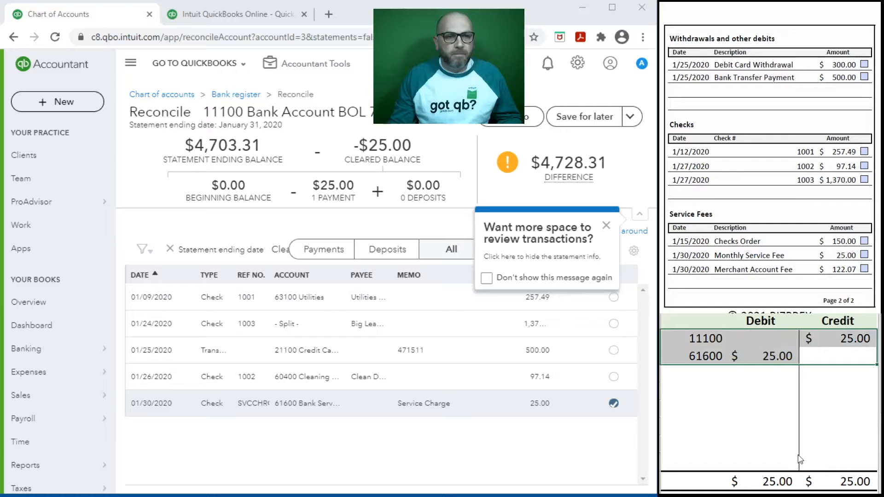
pyautogui.press('Delete')
# Turn off and close both the more-space and more-transactions tips
pyautogui.click(486, 280)
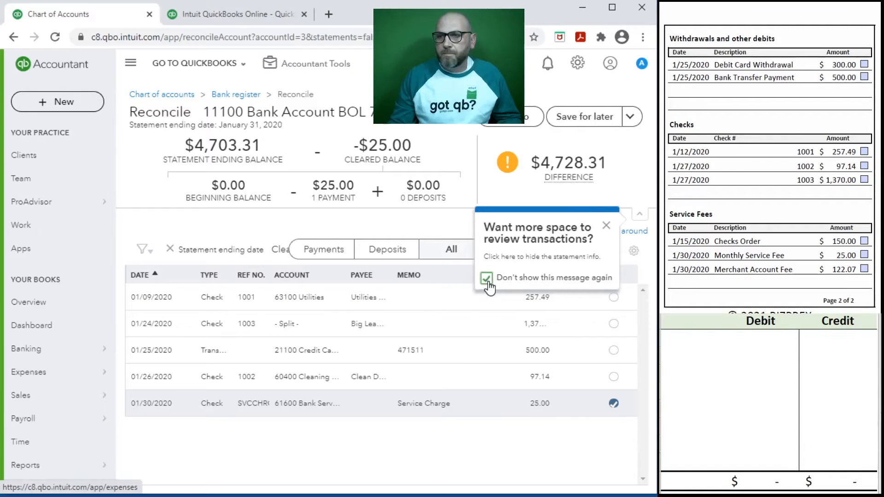
pyautogui.click(605, 226)
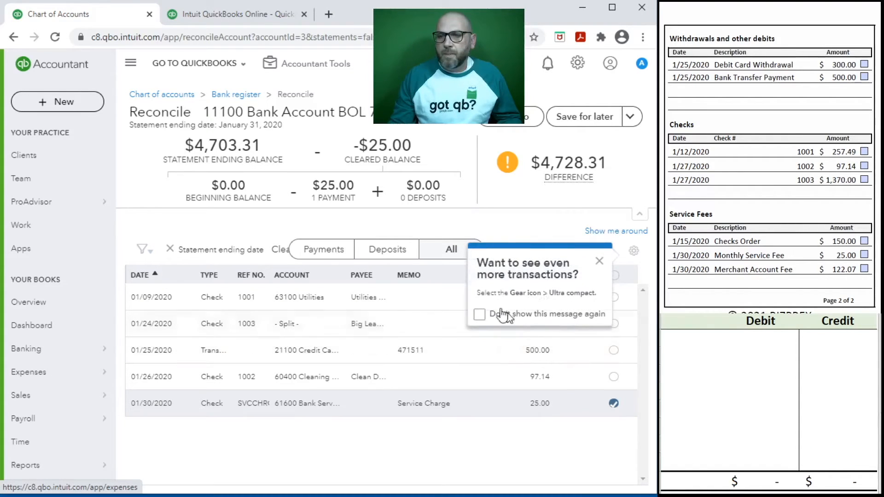
pyautogui.click(479, 314)
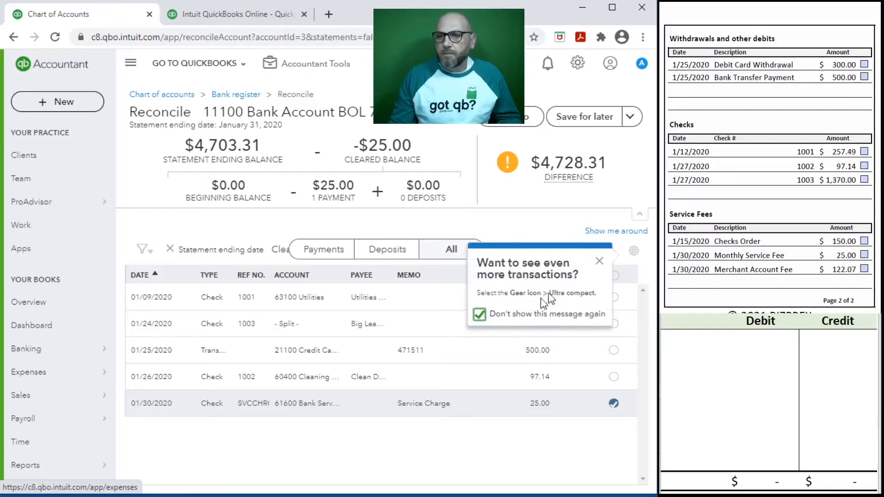
pyautogui.click(599, 263)
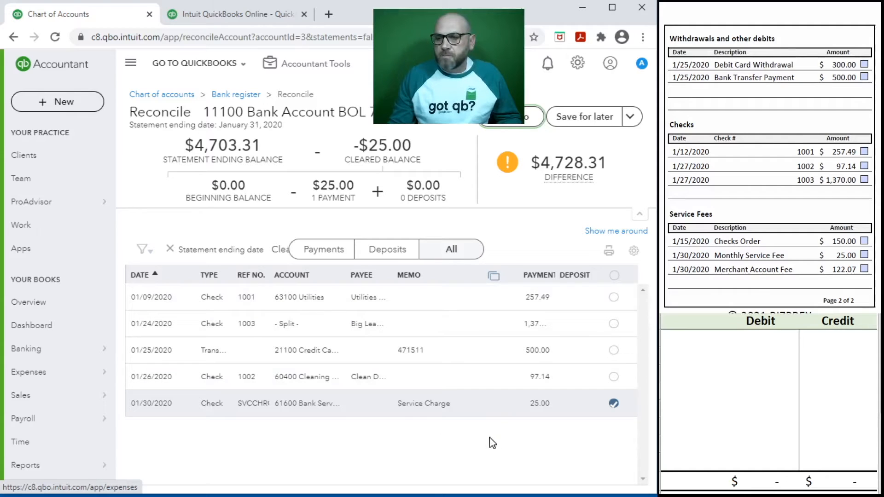
# Clear check 1002 (97.14) and the 500.00 transfer, ticking them on the statement
pyautogui.click(864, 254)
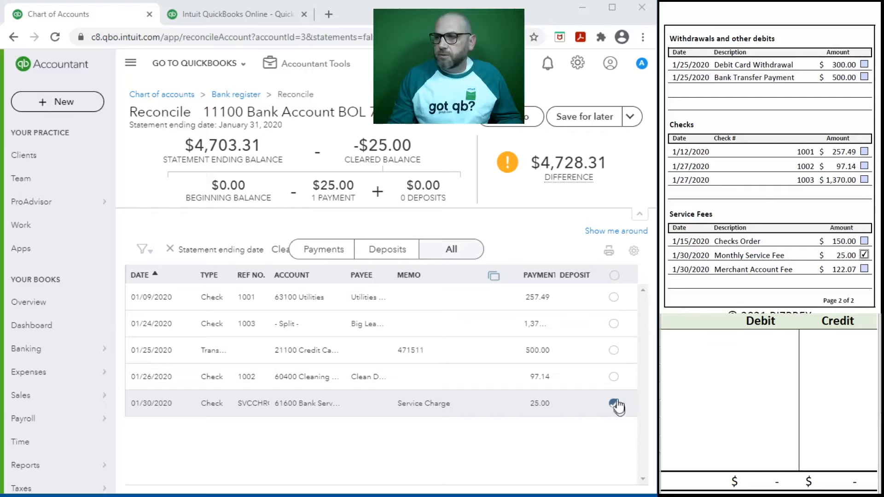
pyautogui.click(614, 377)
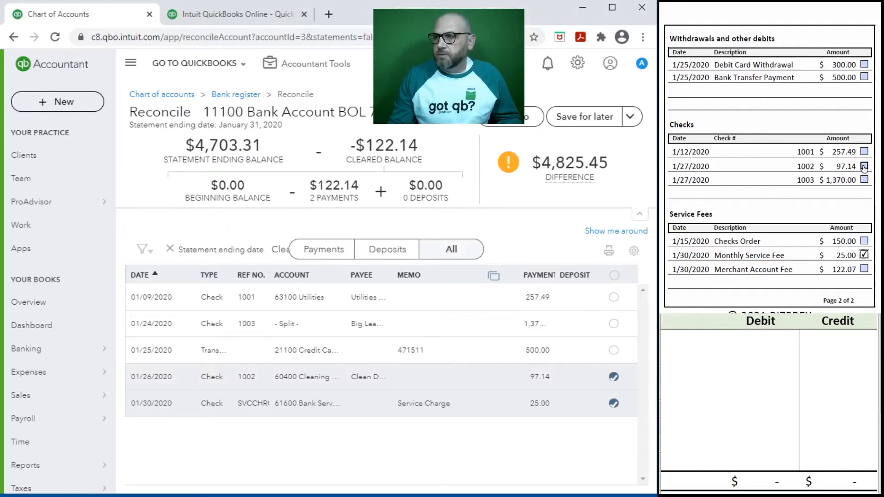
pyautogui.click(614, 350)
pyautogui.click(864, 77)
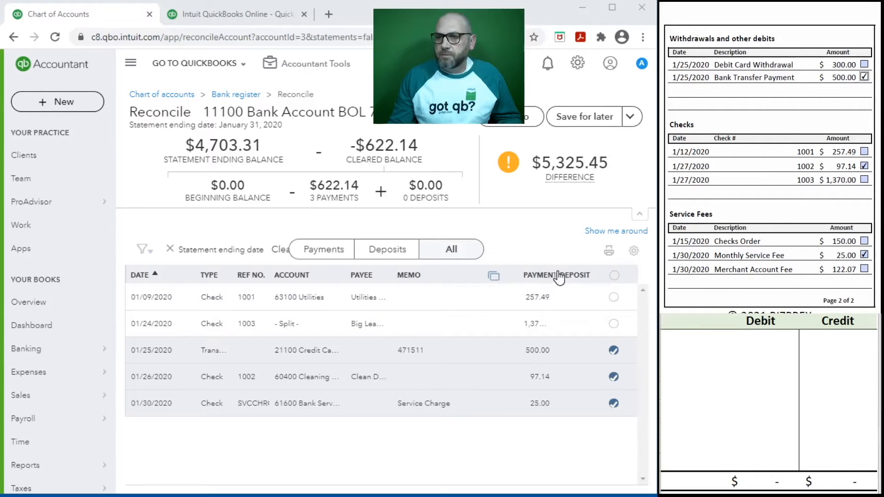
pyautogui.moveTo(545, 280); pyautogui.dragTo(494, 282)
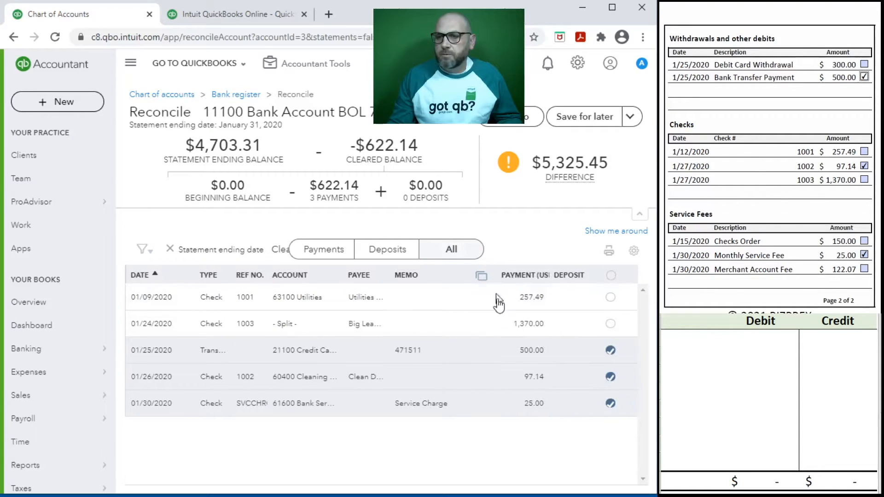
# Clear checks 1003 (1,370.00) and 1001 (257.49), ticking 1001 on the statement
pyautogui.click(609, 325)
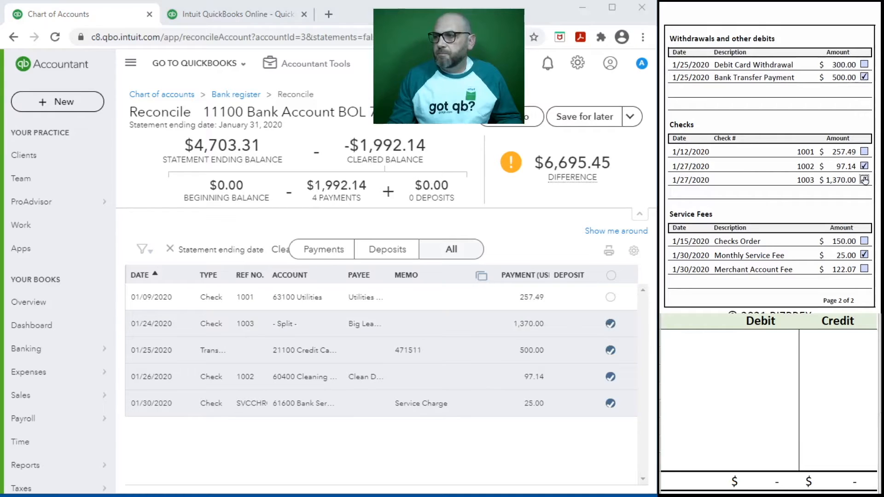
pyautogui.click(610, 296)
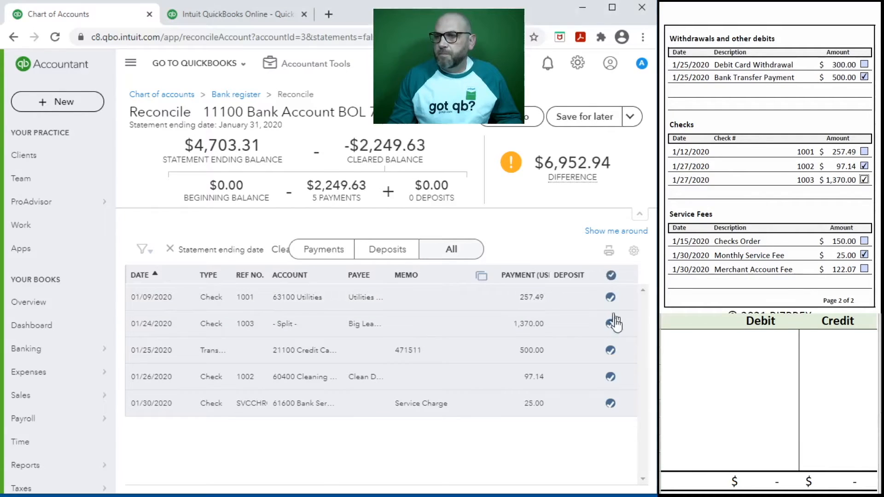
pyautogui.click(864, 152)
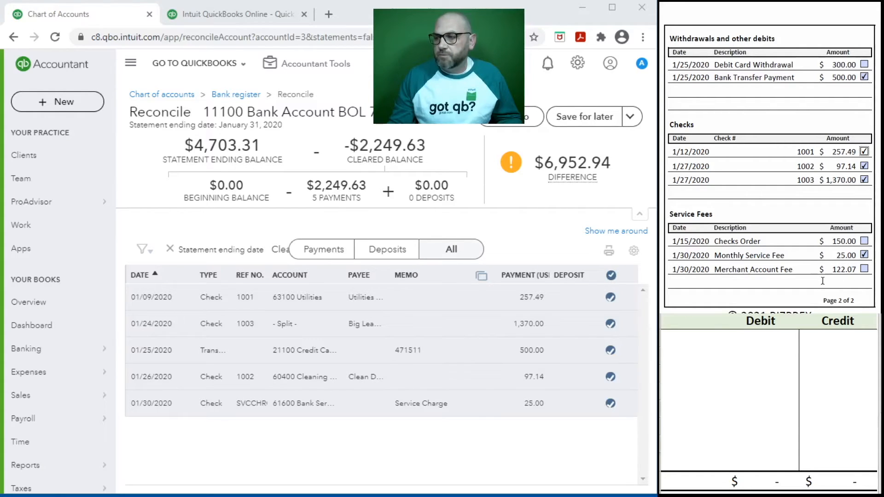
pyautogui.scroll(10, 810, 276)
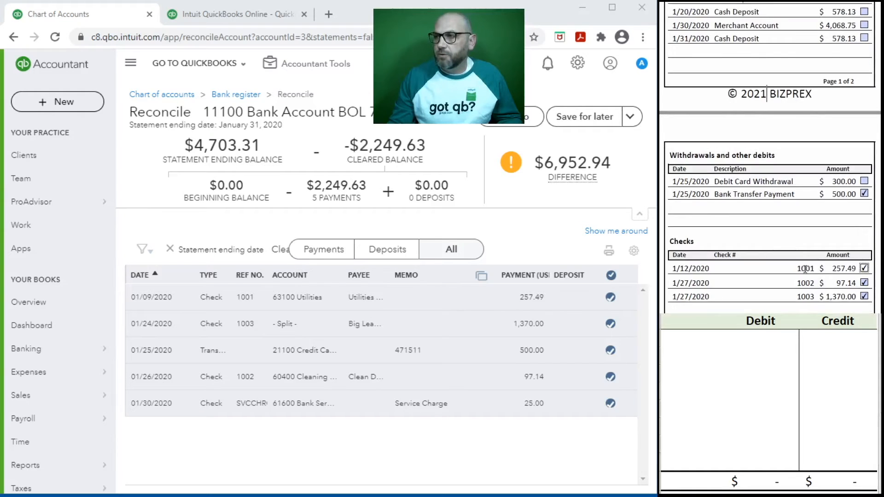
pyautogui.scroll(2, 804, 268)
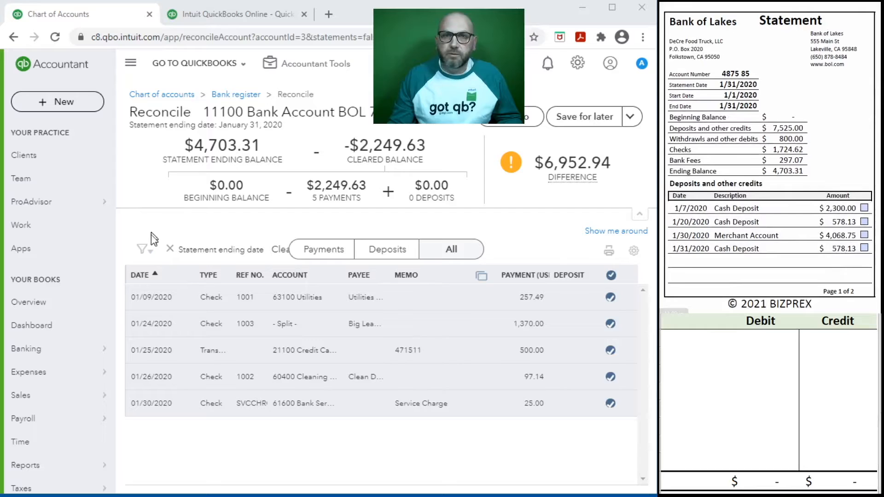
pyautogui.click(69, 103)
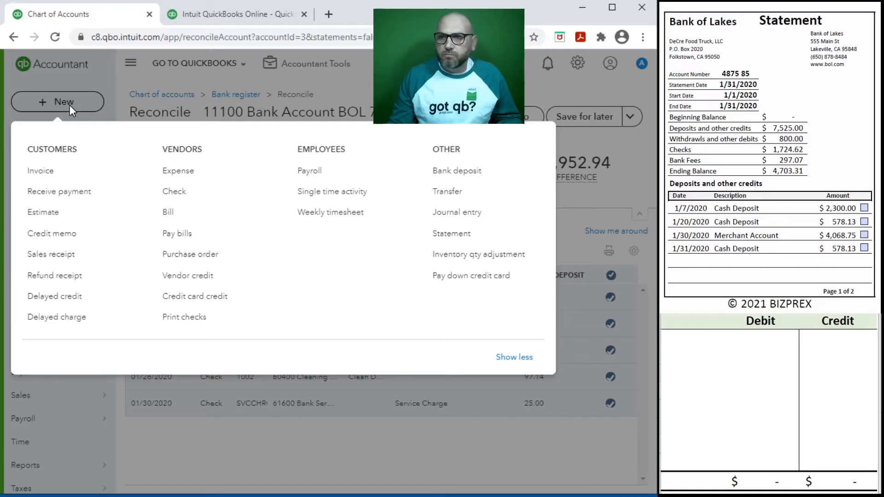
# Create a bank deposit into 11100 Bank Account BOL 75 85 dated 01/07/2020
pyautogui.click(451, 172)
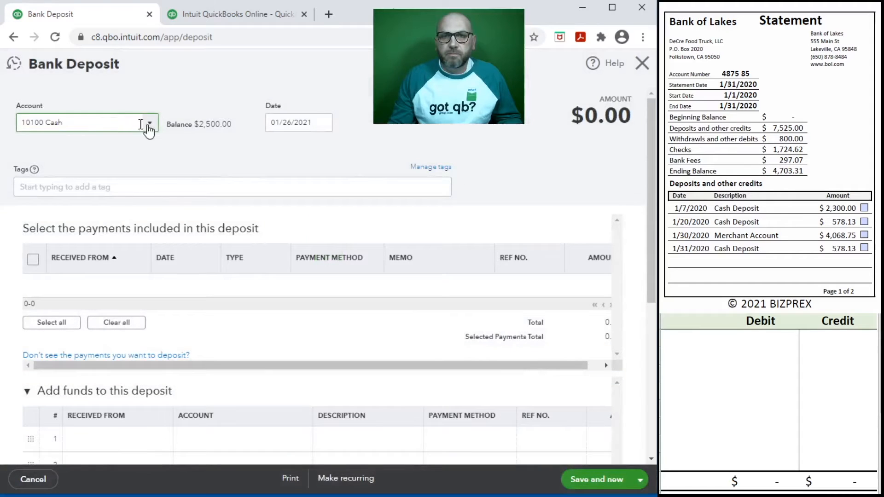
pyautogui.click(156, 125)
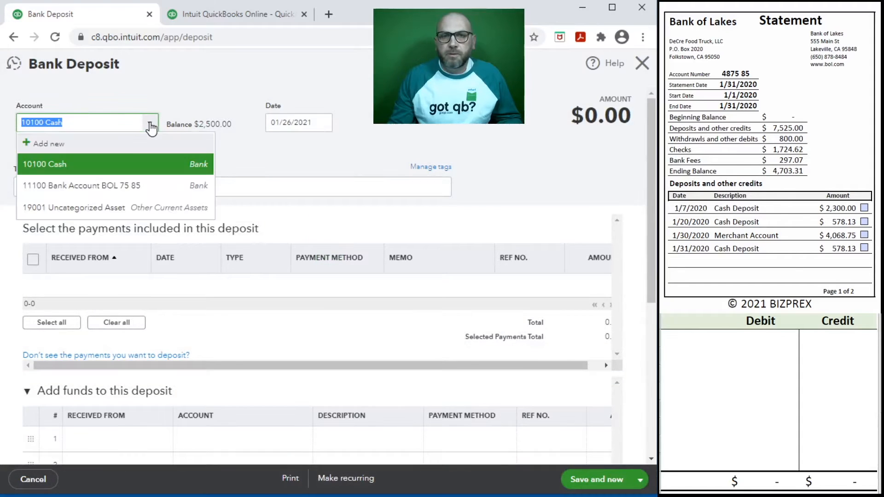
pyautogui.click(98, 185)
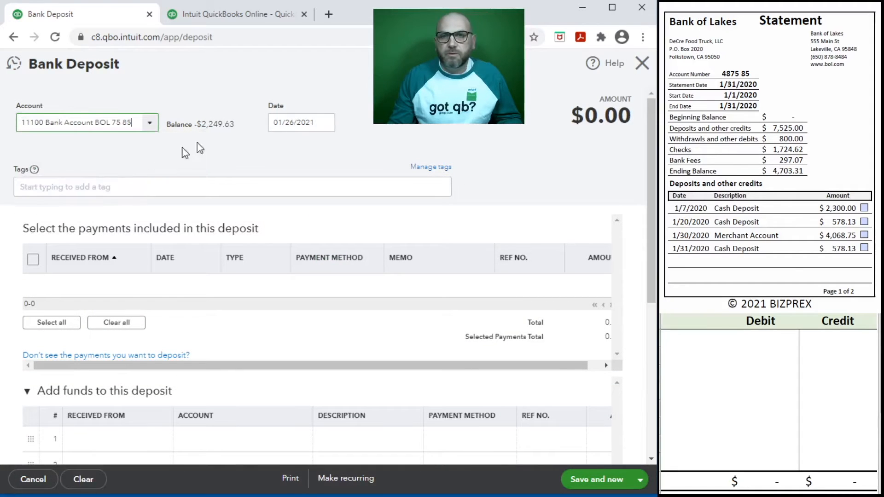
pyautogui.click(315, 121)
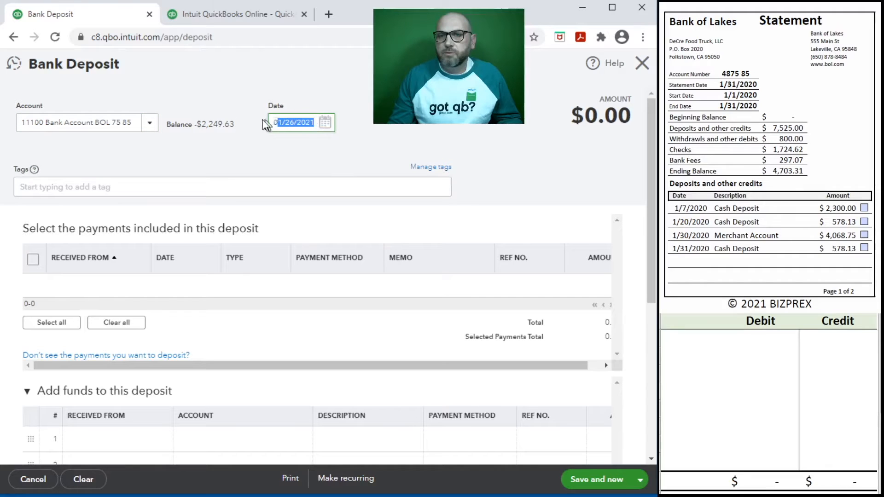
pyautogui.write('1/07/2020')
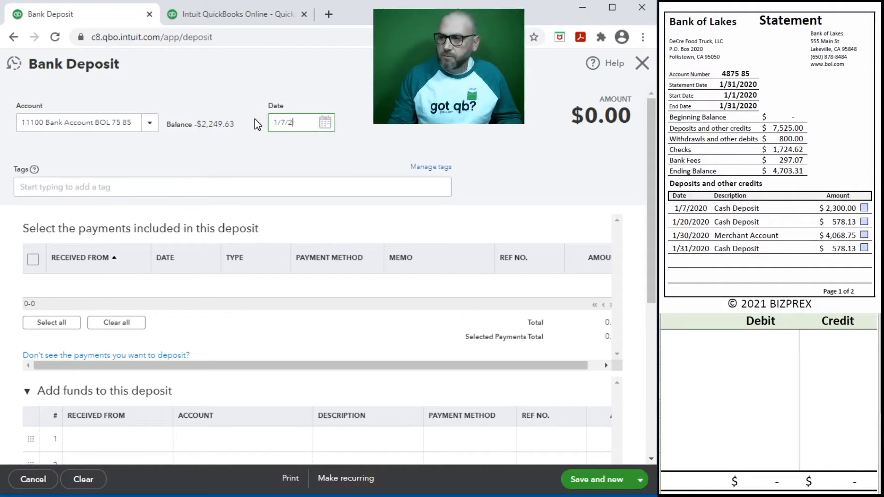
pyautogui.press('Tab')
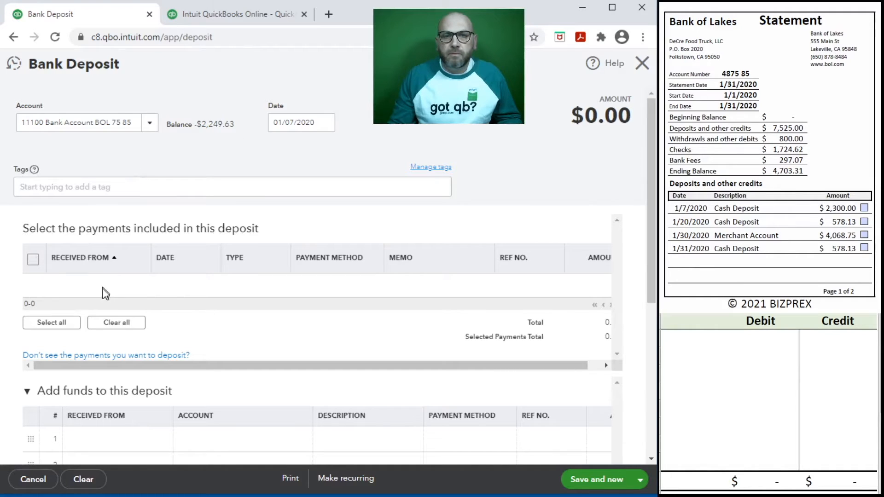
# Fill the first funds line with payer Customers and account 41100 Sales
pyautogui.scroll(-4, 124, 419)
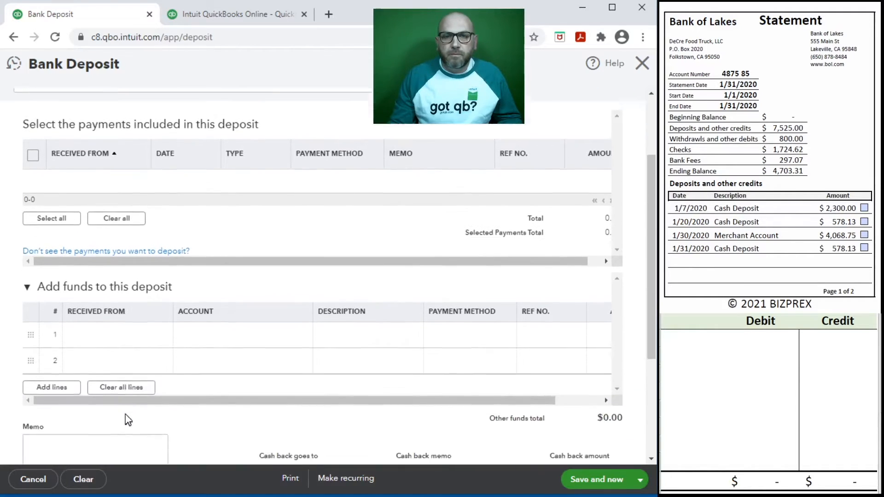
pyautogui.click(98, 244)
pyautogui.write('Custo')
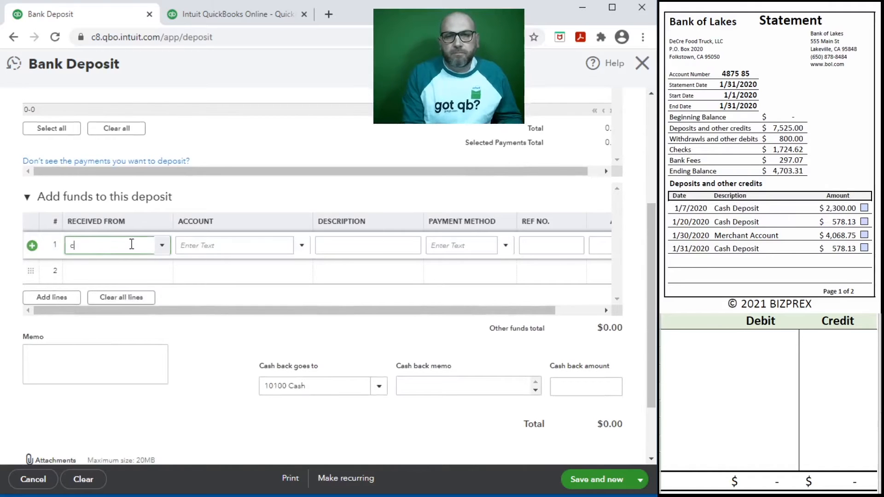
pyautogui.write('m')
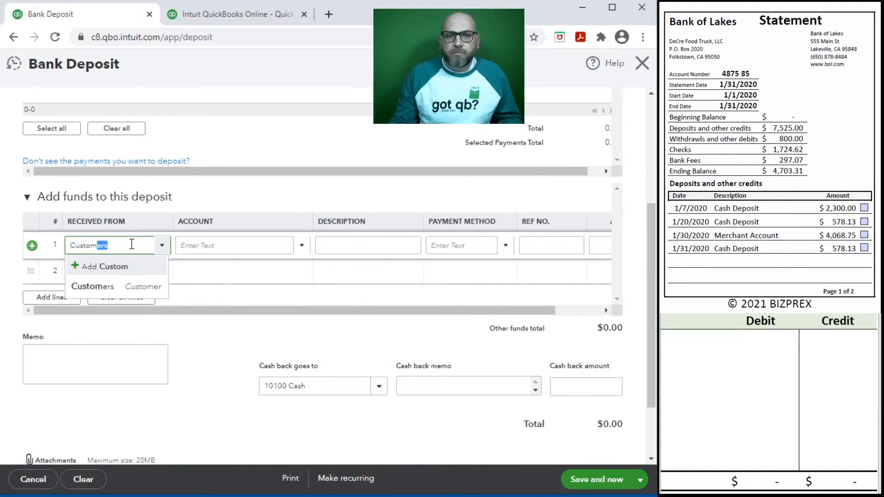
pyautogui.click(92, 287)
pyautogui.click(219, 246)
pyautogui.write('sa')
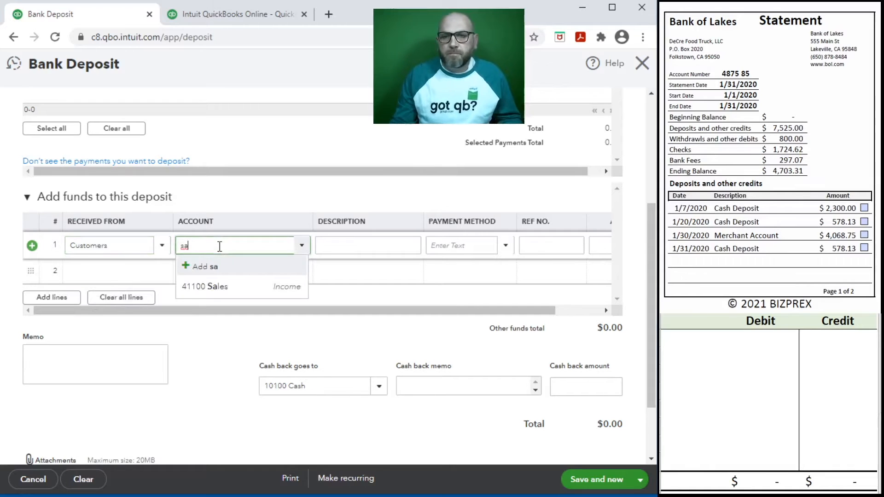
pyautogui.click(218, 287)
pyautogui.click(353, 245)
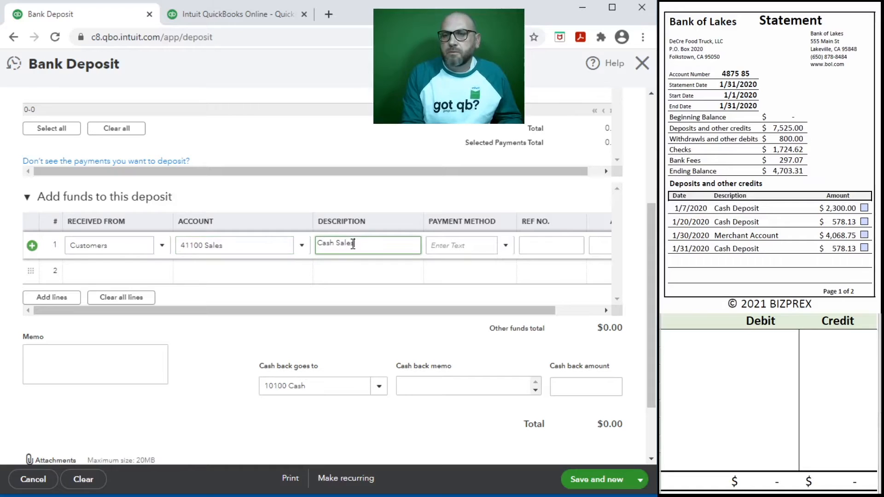
pyautogui.press('Tab')
# Set payment method Cash and amount 2,300.00, then recode the line to 10100 Cash
pyautogui.write('Ca')
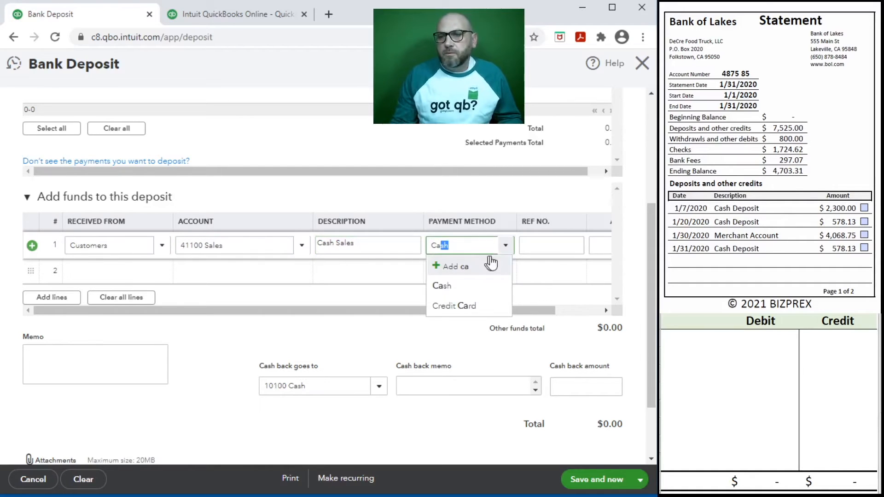
pyautogui.click(478, 285)
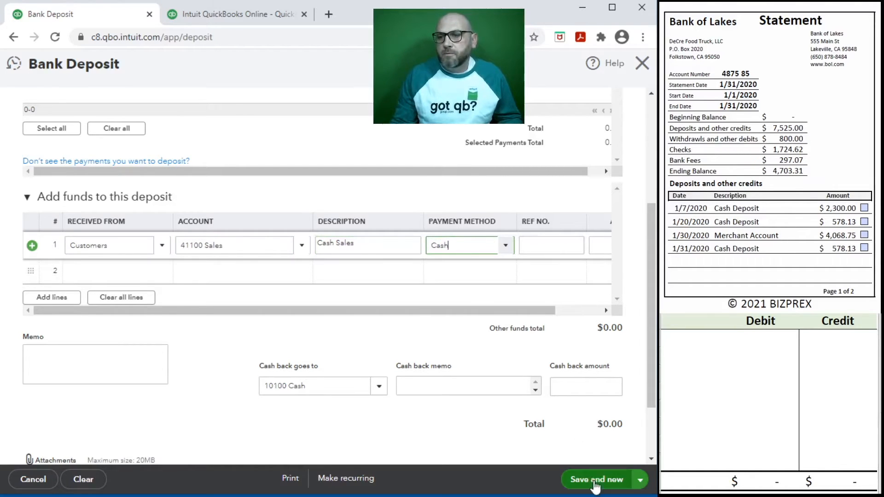
pyautogui.moveTo(548, 311); pyautogui.dragTo(594, 311)
pyautogui.click(556, 243)
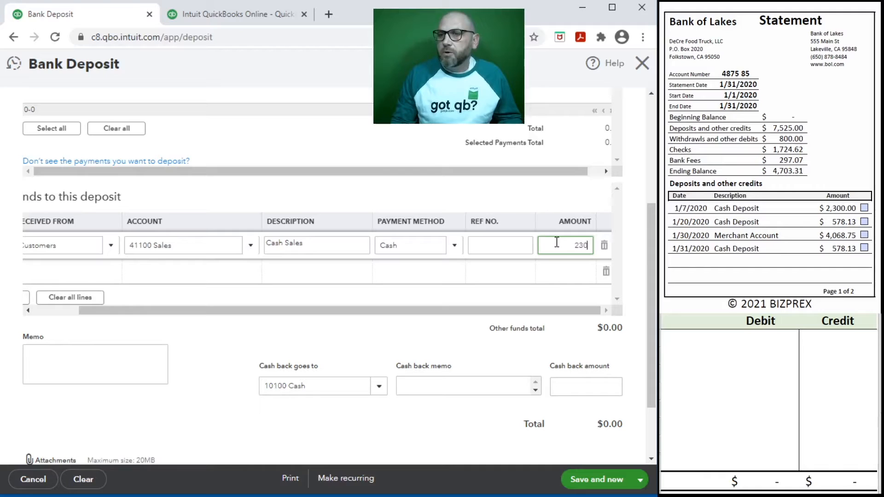
pyautogui.press('Tab')
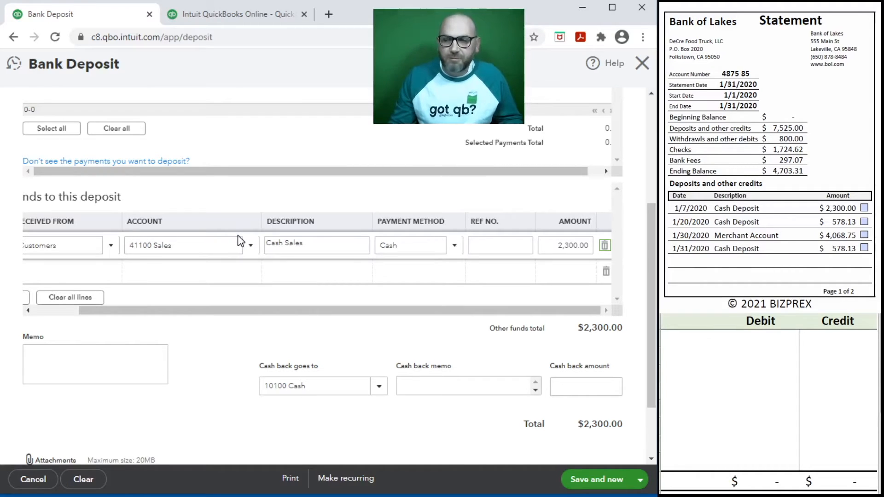
pyautogui.click(249, 244)
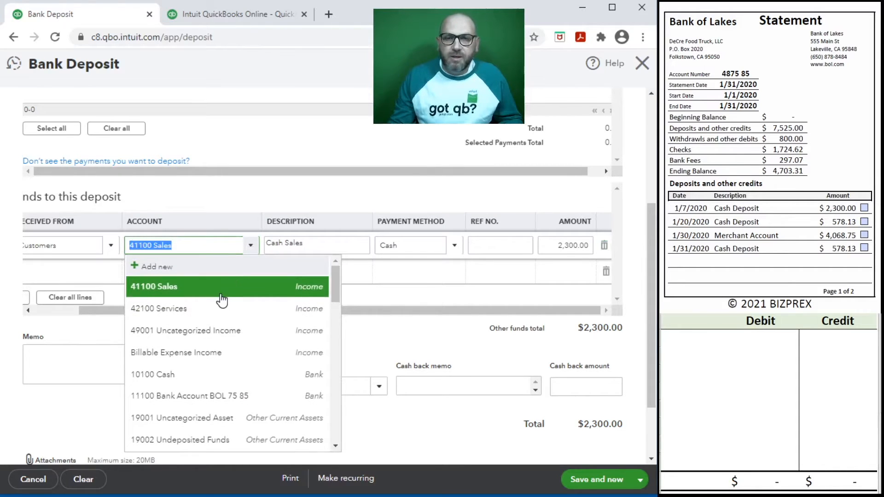
pyautogui.click(180, 378)
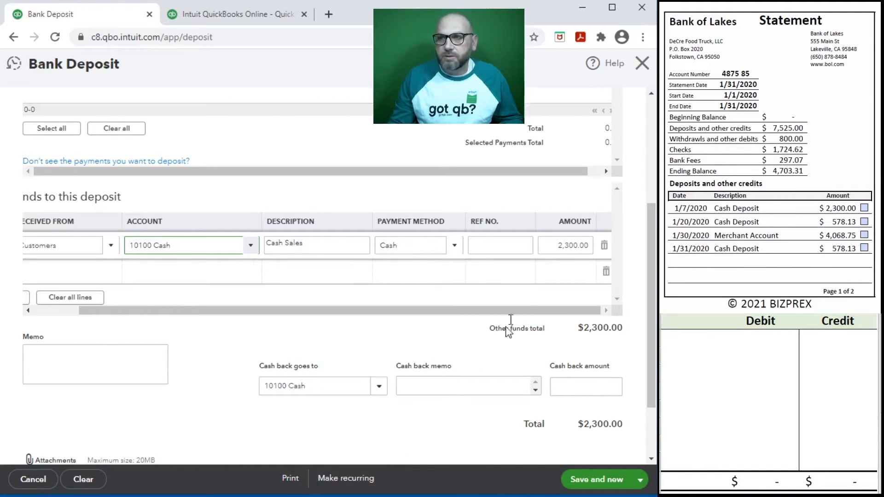
# Zoom the browser page out to 80%
pyautogui.click(643, 36)
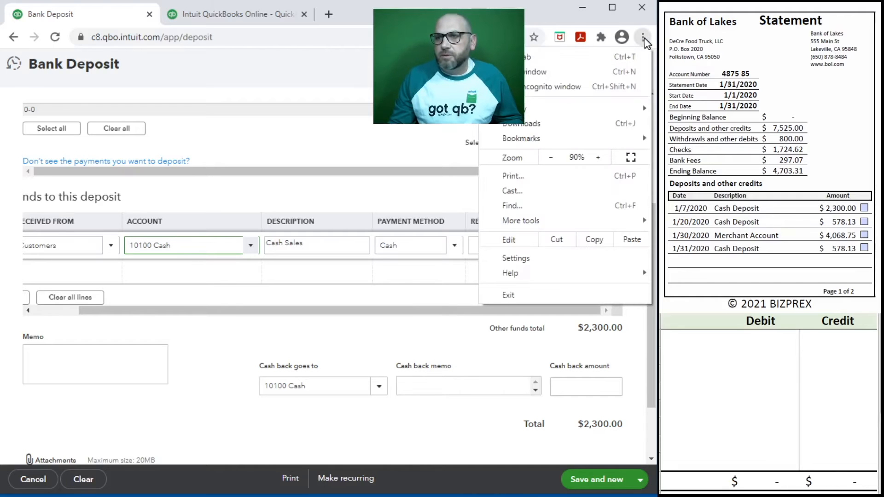
pyautogui.click(551, 162)
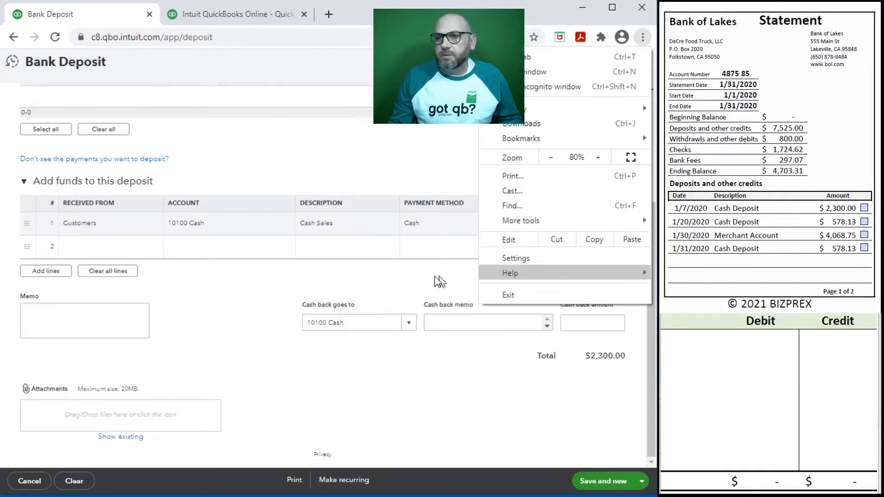
pyautogui.click(266, 320)
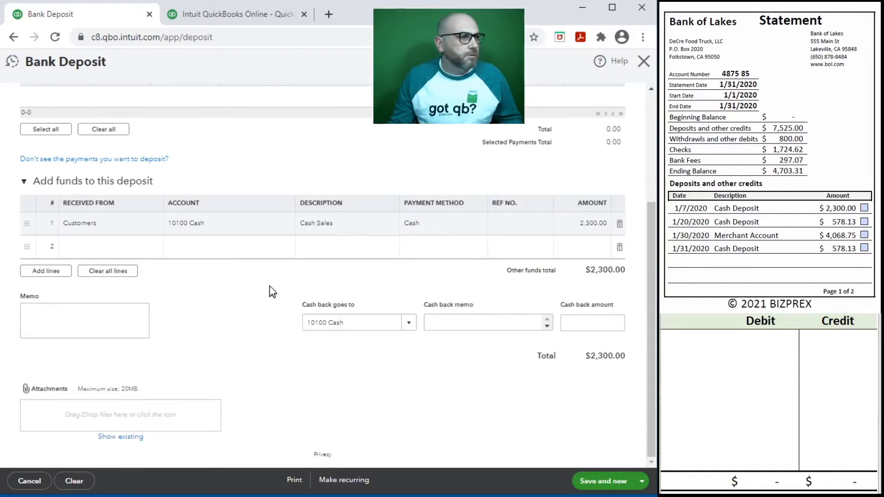
pyautogui.scroll(4, 272, 291)
pyautogui.scroll(-3, 273, 292)
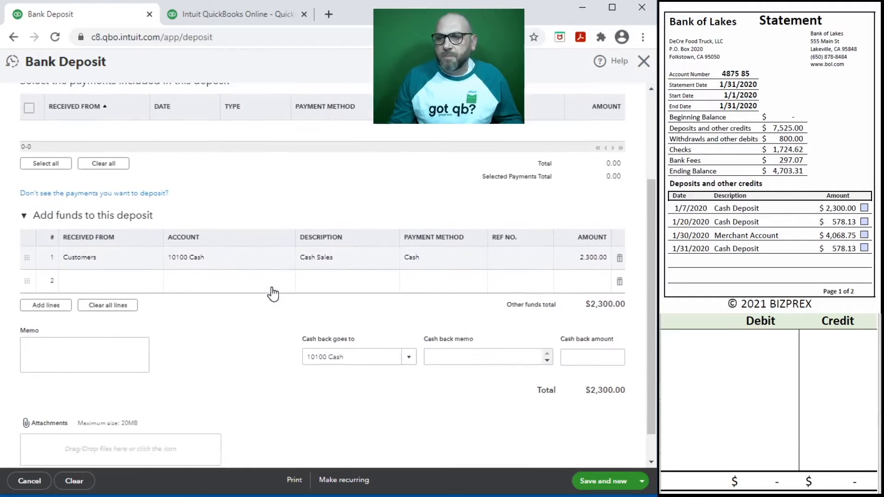
pyautogui.scroll(2, 263, 312)
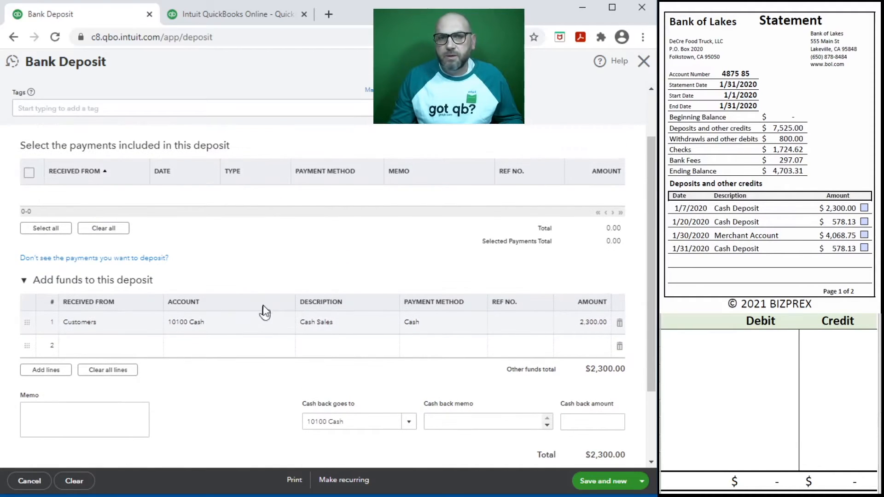
pyautogui.scroll(2, 263, 312)
# Enter 11100 debit and 10100 credit of $2,300 in the worksheet
pyautogui.click(694, 347)
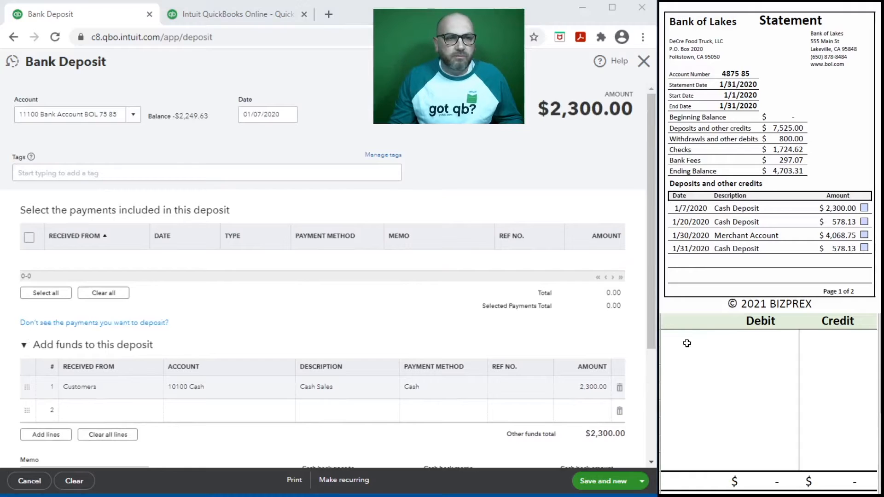
pyautogui.click(685, 341)
pyautogui.write('11100')
pyautogui.press('Tab')
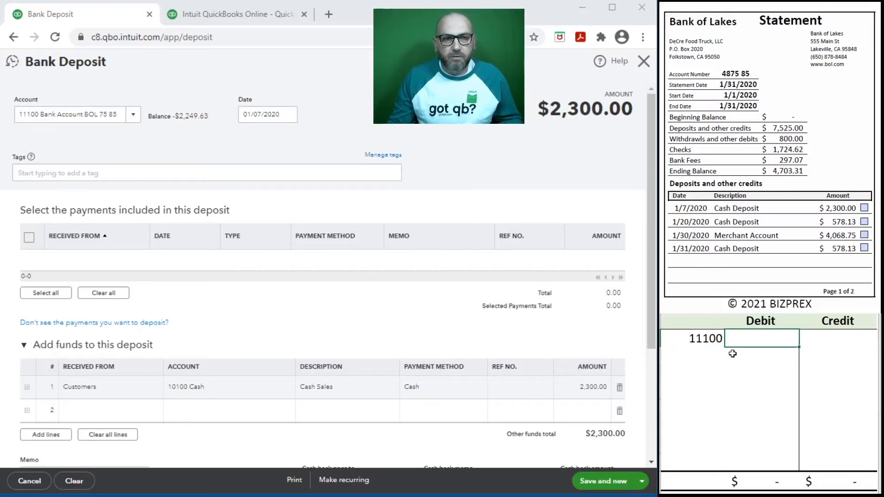
pyautogui.write('2,300')
pyautogui.press('Return')
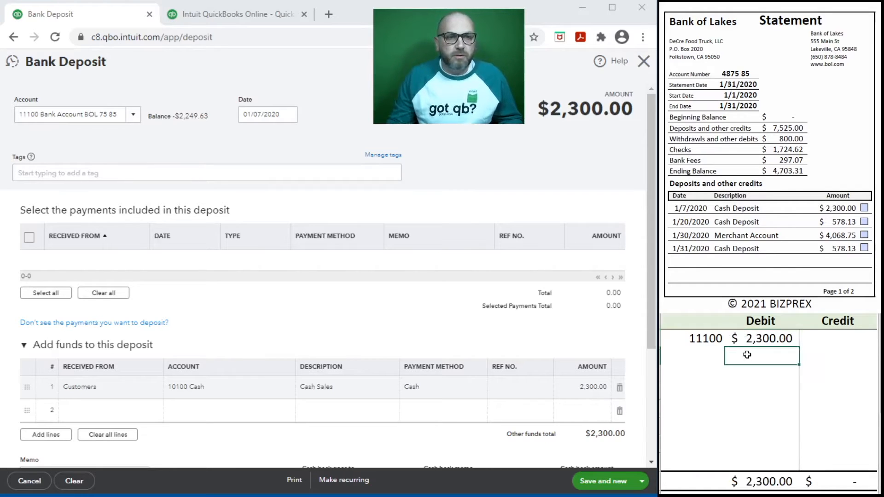
pyautogui.click(687, 353)
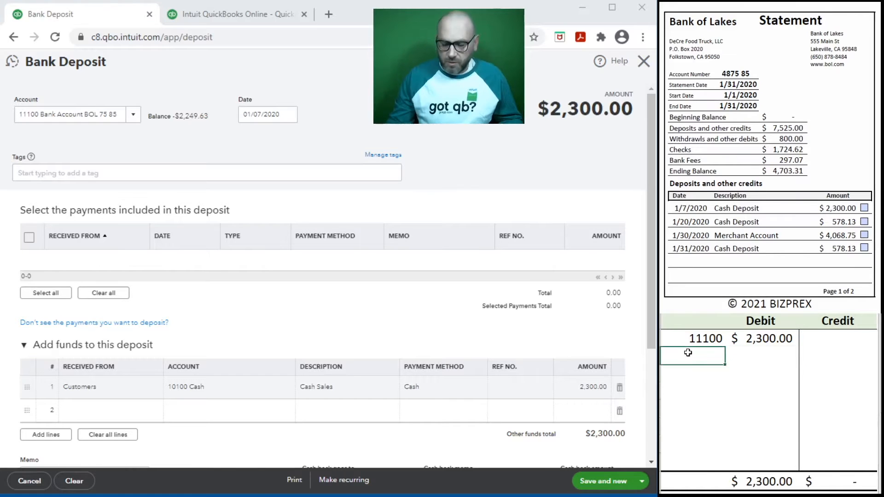
pyautogui.write('101')
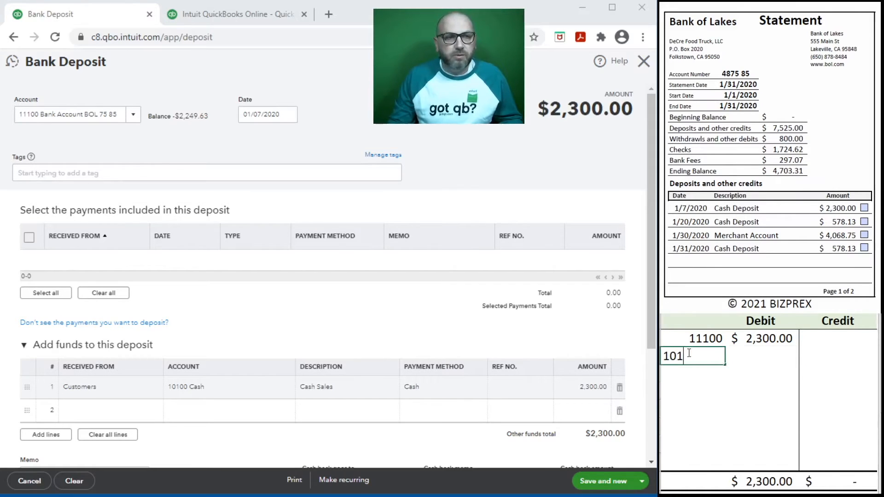
pyautogui.write('00')
pyautogui.press('Tab')
pyautogui.press('Tab')
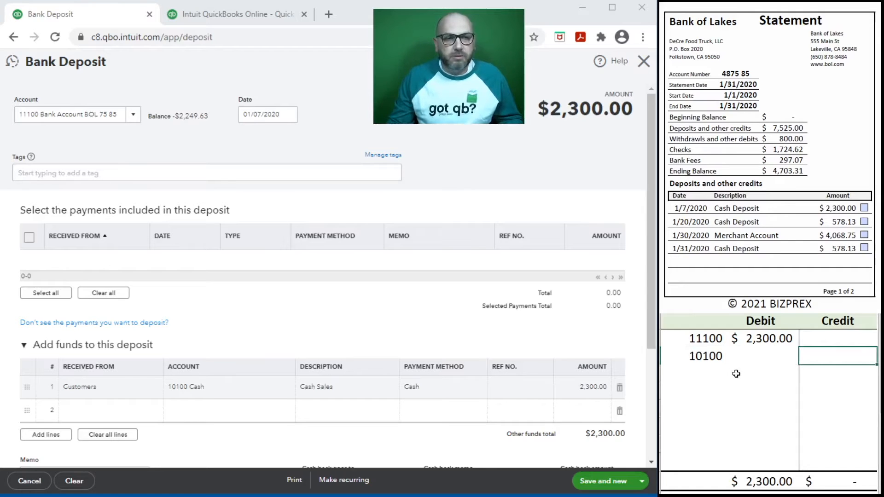
pyautogui.write('2,3')
pyautogui.write('00')
pyautogui.press('Return')
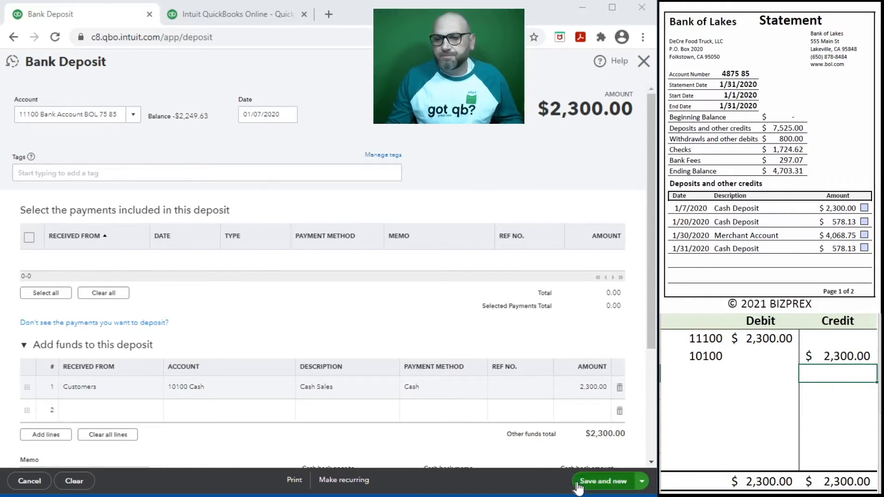
# Save the $2,300 deposit, clear the worksheet entries, and close the deposit form
pyautogui.click(599, 482)
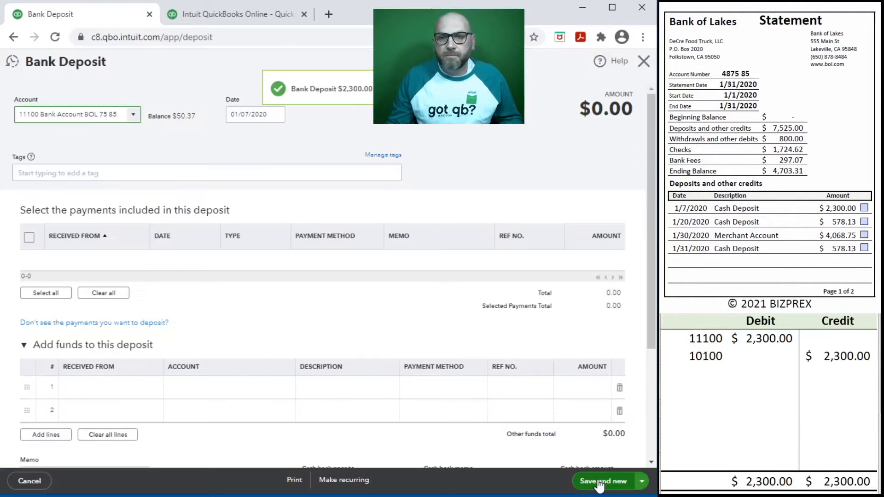
pyautogui.moveTo(799, 359); pyautogui.dragTo(694, 337)
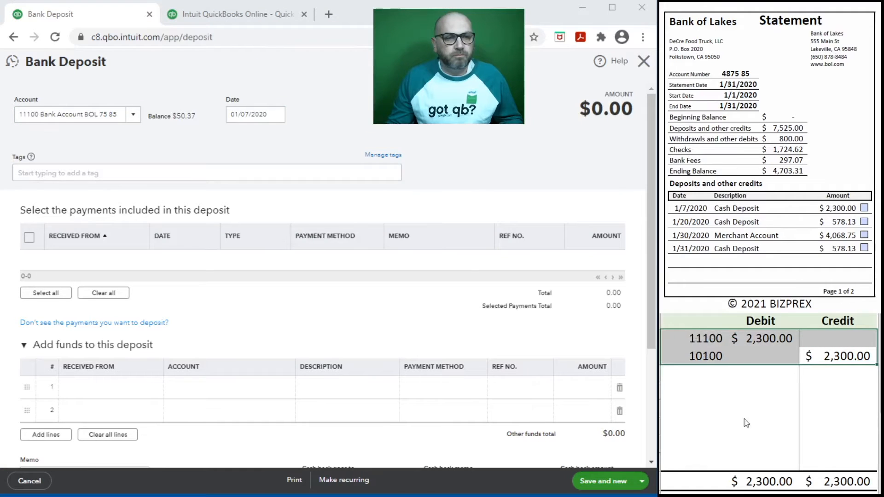
pyautogui.press('Delete')
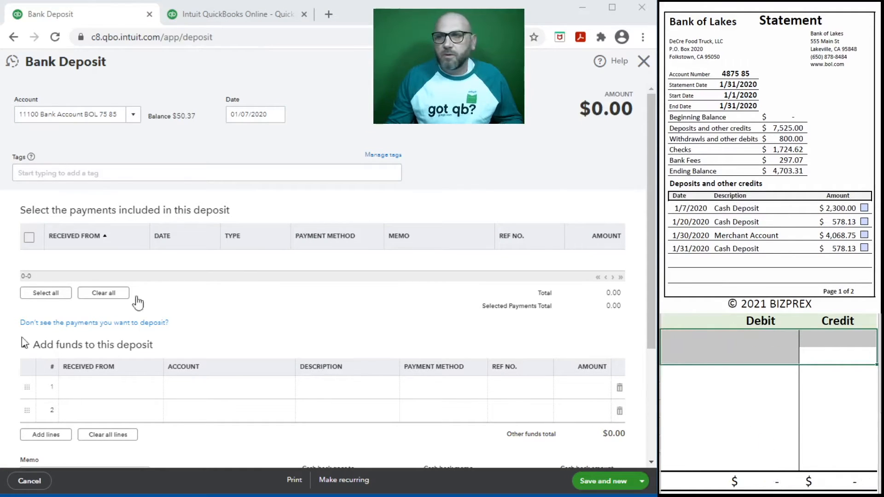
pyautogui.click(645, 64)
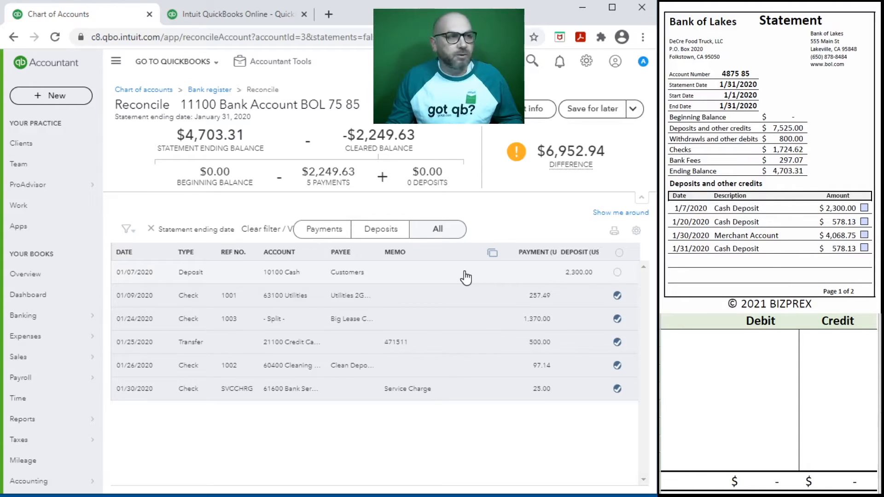
# Clear the 01/07/2020 $2,300 deposit and start a new bank deposit dated 01/20/2020
pyautogui.click(617, 274)
pyautogui.click(864, 208)
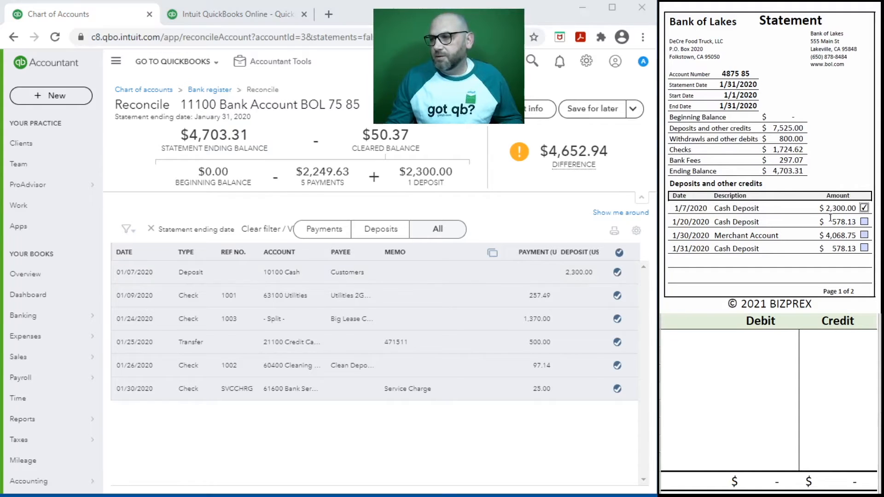
pyautogui.click(53, 94)
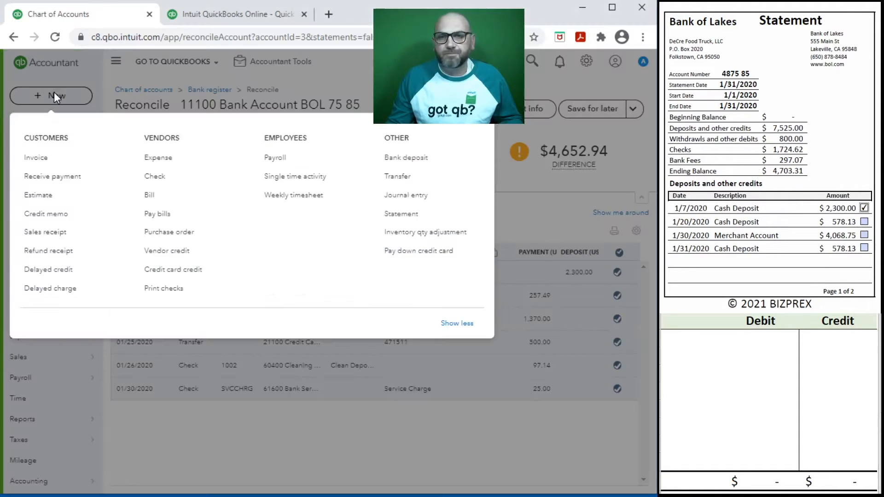
pyautogui.click(405, 159)
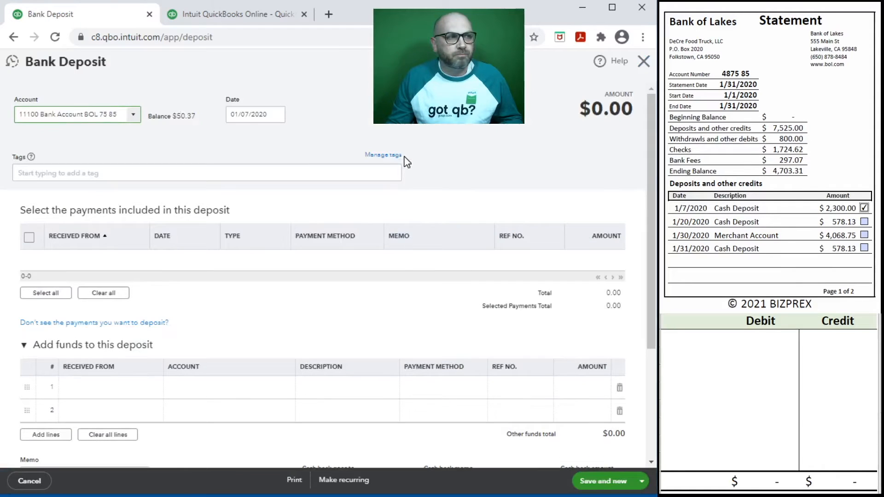
pyautogui.click(269, 115)
pyautogui.write('1')
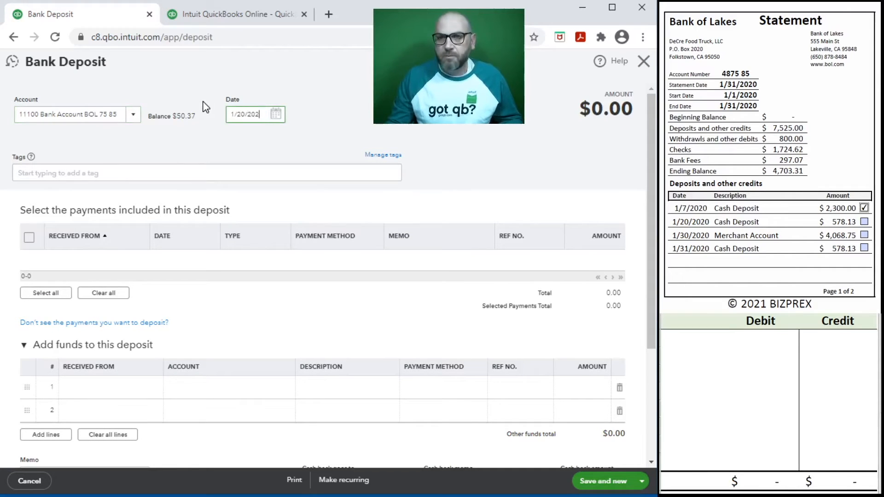
pyautogui.write('/20/20')
pyautogui.click(205, 107)
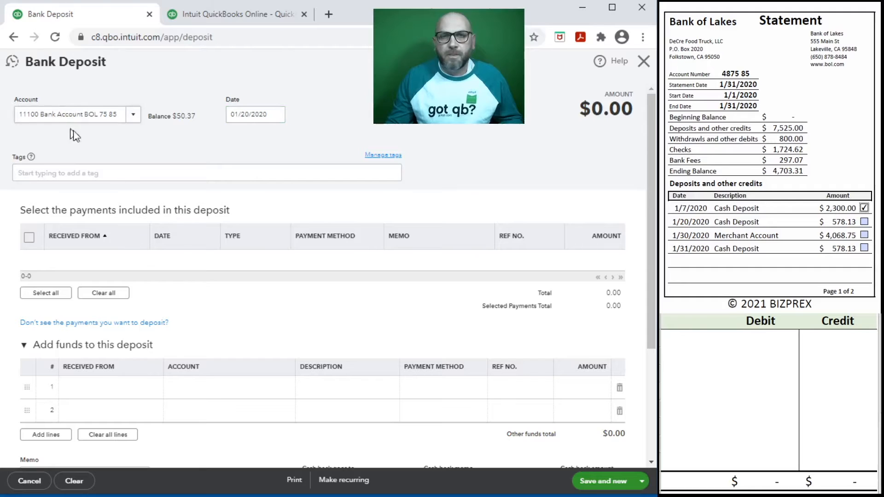
# Set the first funds line's payer to Customers and account to 41100 Sales
pyautogui.click(115, 389)
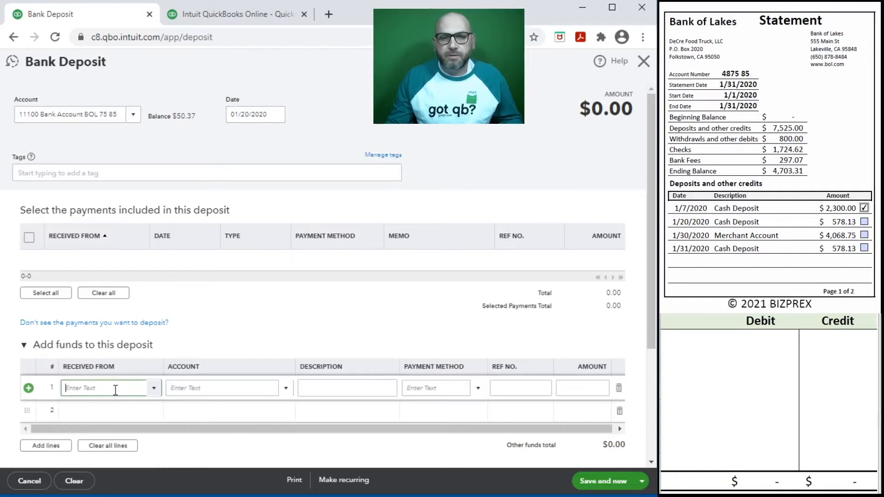
pyautogui.write('jp')
pyautogui.press('BackSpace')
pyautogui.press('BackSpace')
pyautogui.write('Cust')
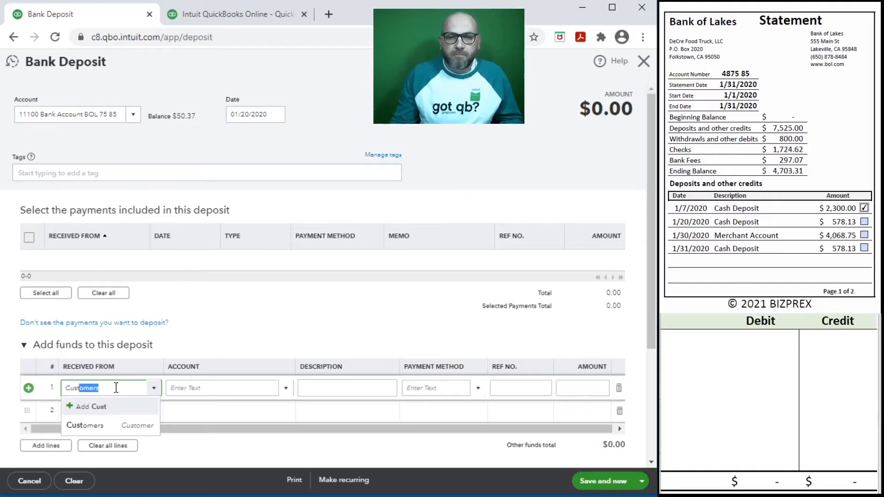
pyautogui.click(76, 426)
pyautogui.click(184, 388)
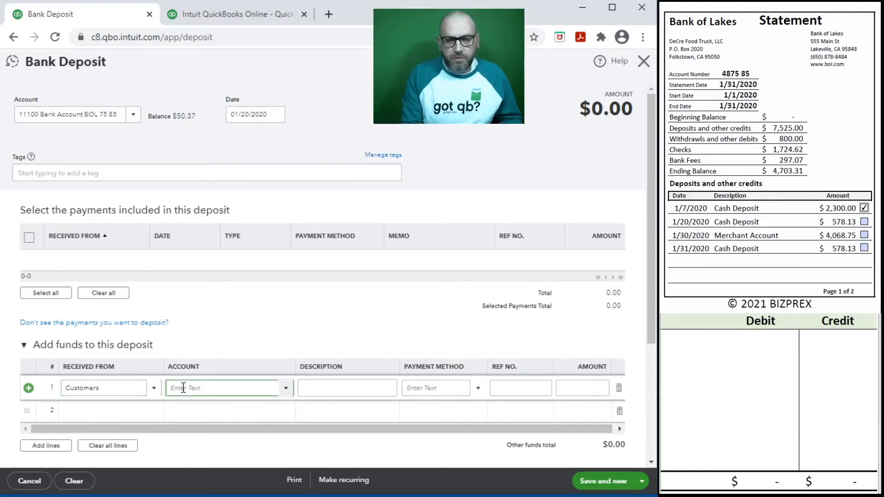
pyautogui.write('sal')
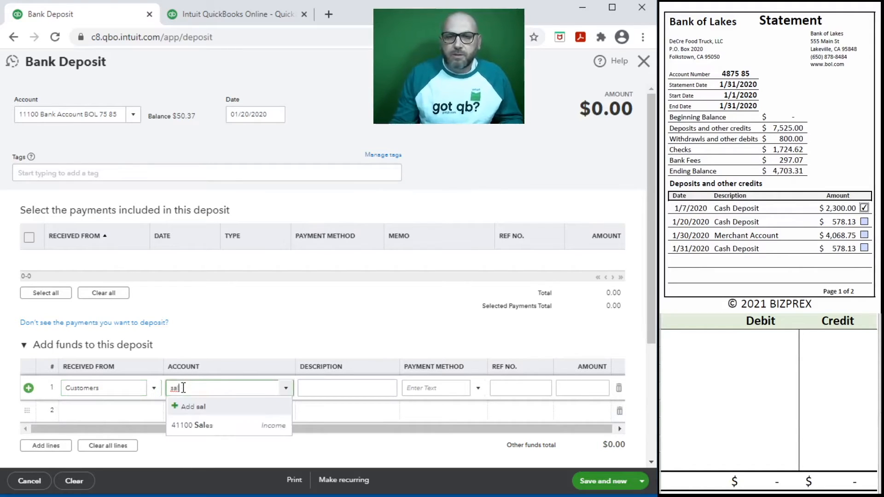
pyautogui.click(205, 426)
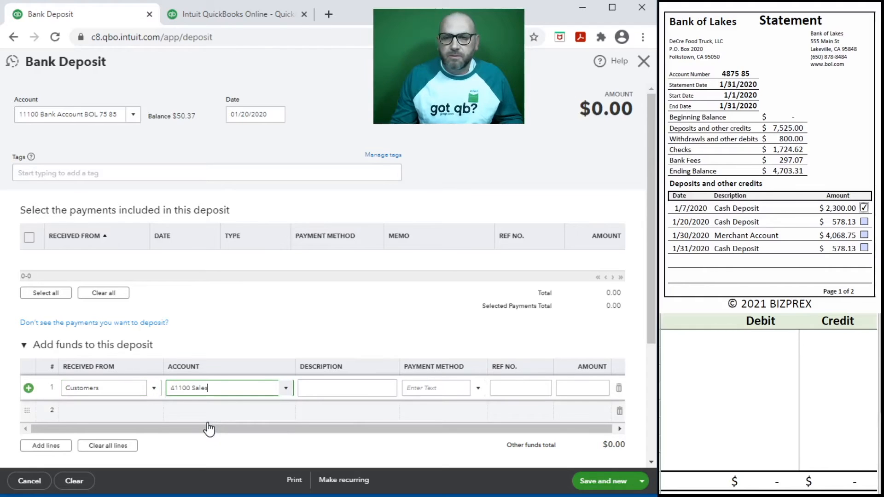
# Describe the line as Cash Sales, paid in Cash, for 578.13
pyautogui.click(337, 388)
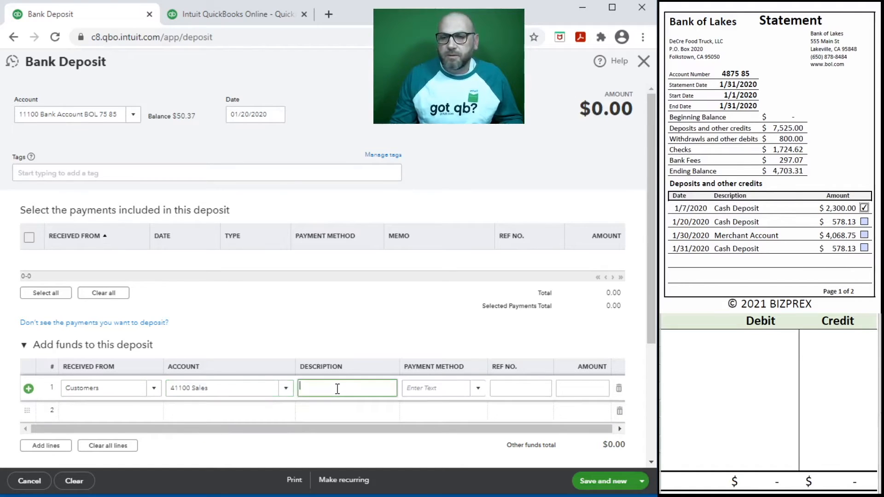
pyautogui.write('Cash Sales')
pyautogui.press('Tab')
pyautogui.write('Cash')
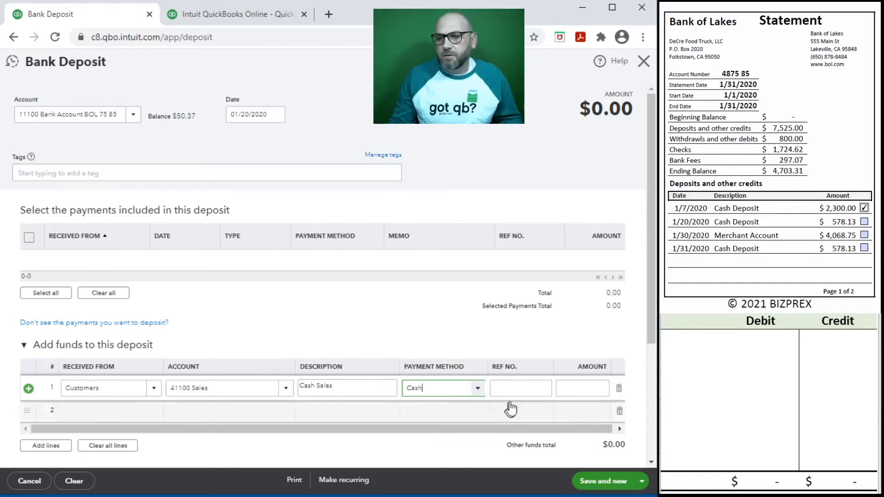
pyautogui.click(514, 388)
pyautogui.click(593, 388)
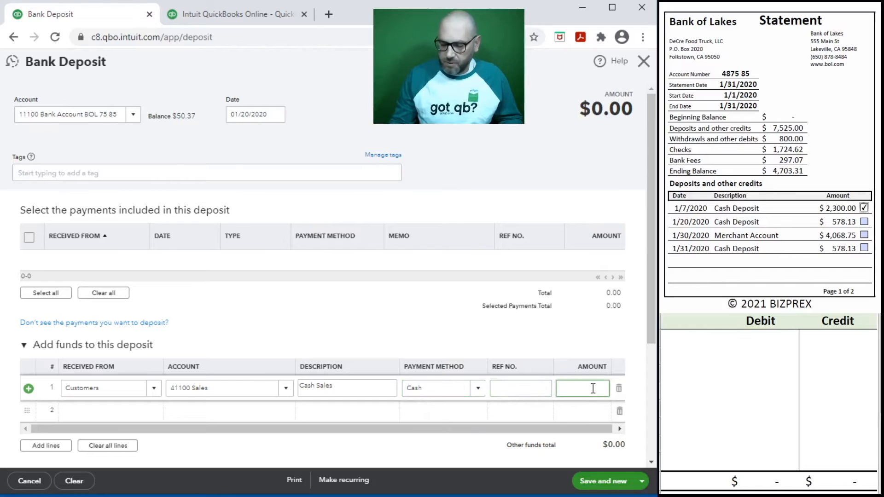
pyautogui.write('578.13')
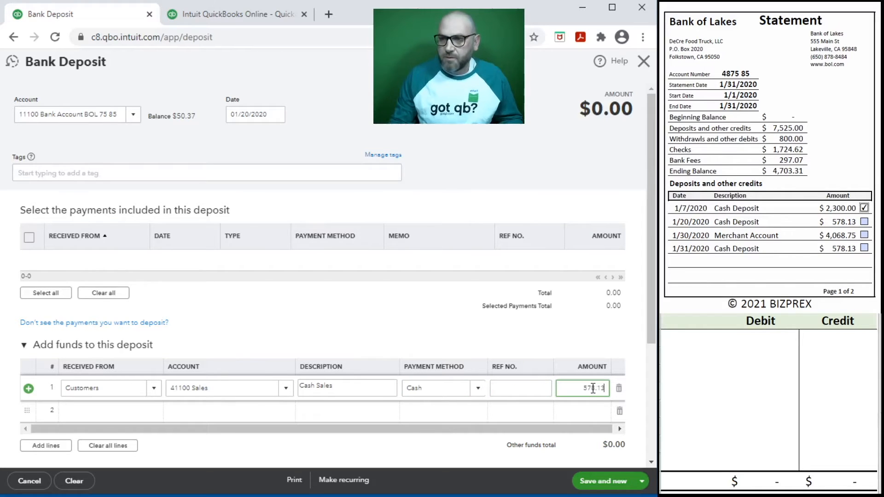
# Record 11100 debit and 41100 credit of 578.13 in the worksheet
pyautogui.press('Tab')
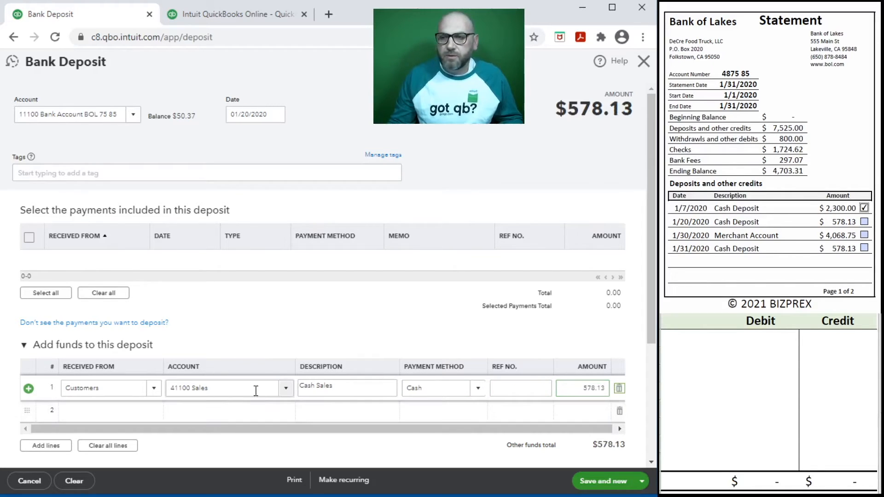
pyautogui.click(710, 351)
pyautogui.click(695, 339)
pyautogui.write('11100')
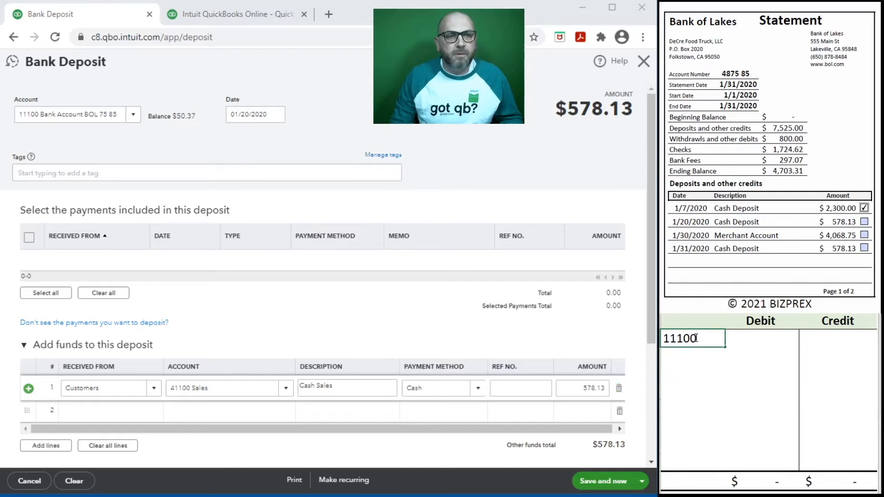
pyautogui.press('Tab')
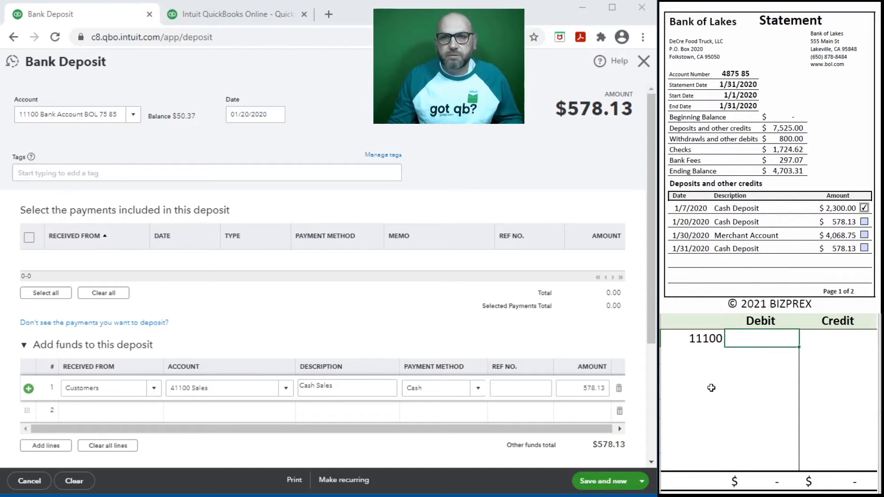
pyautogui.write('578.13')
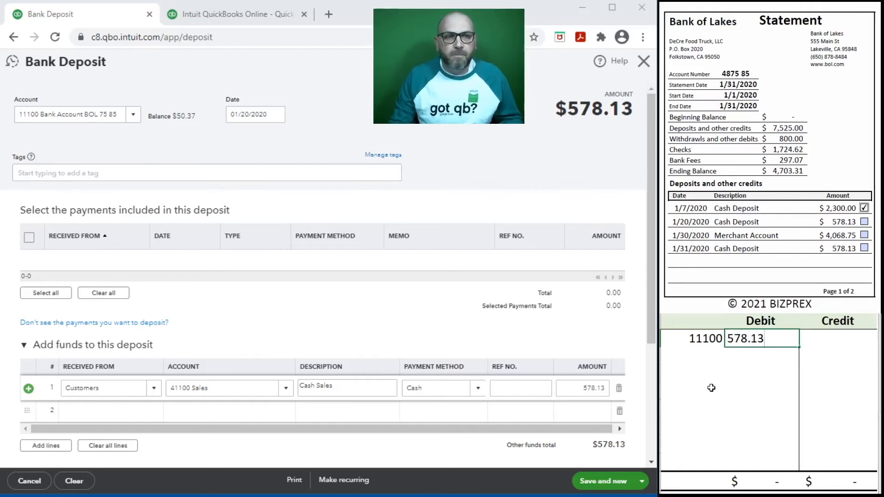
pyautogui.press('Return')
pyautogui.press('Left')
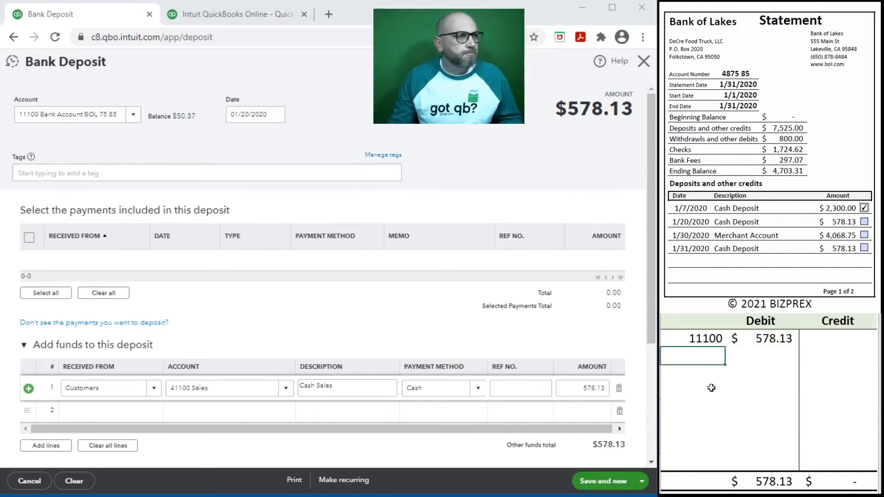
pyautogui.write('41100')
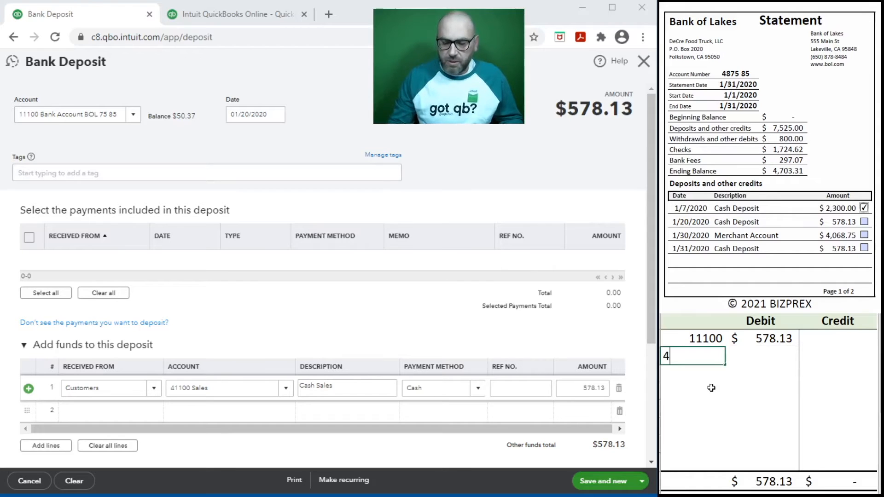
pyautogui.press('Tab')
pyautogui.press('Tab')
pyautogui.write('578.13')
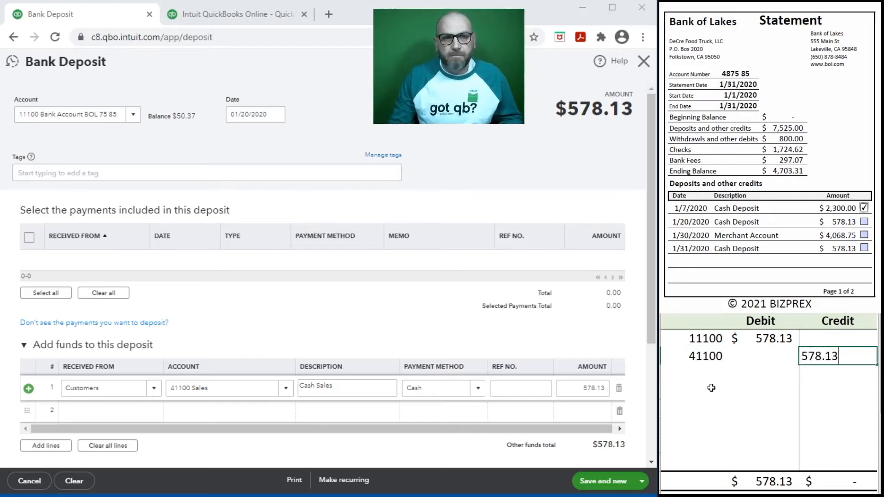
pyautogui.press('Return')
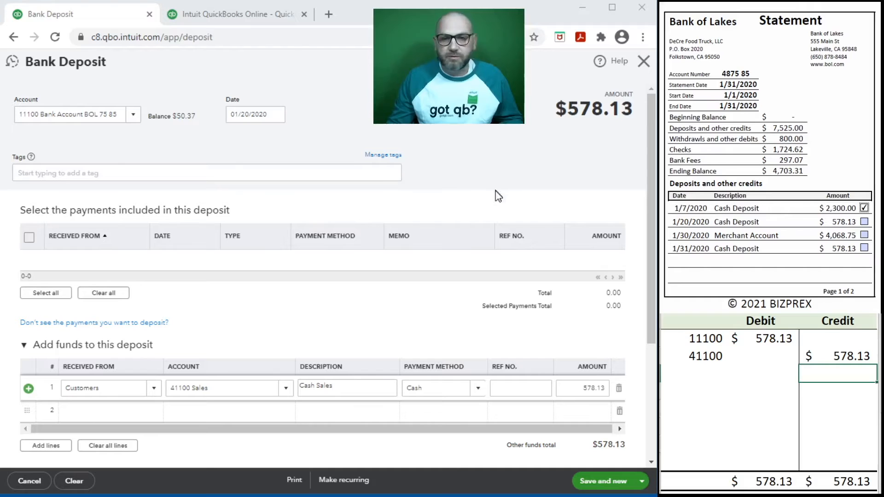
# Save the $578.13 deposit and start a new one, then select the worksheet entry rows
pyautogui.click(598, 484)
pyautogui.click(599, 481)
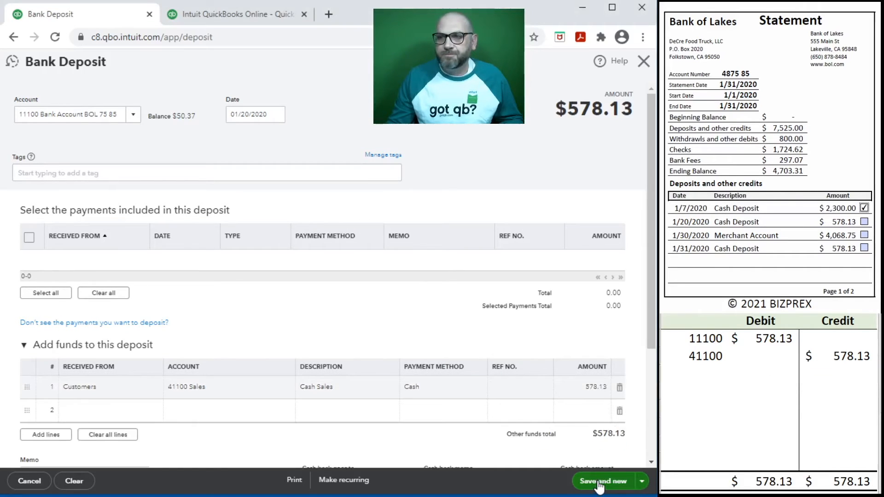
pyautogui.click(819, 370)
pyautogui.moveTo(823, 360); pyautogui.dragTo(711, 343)
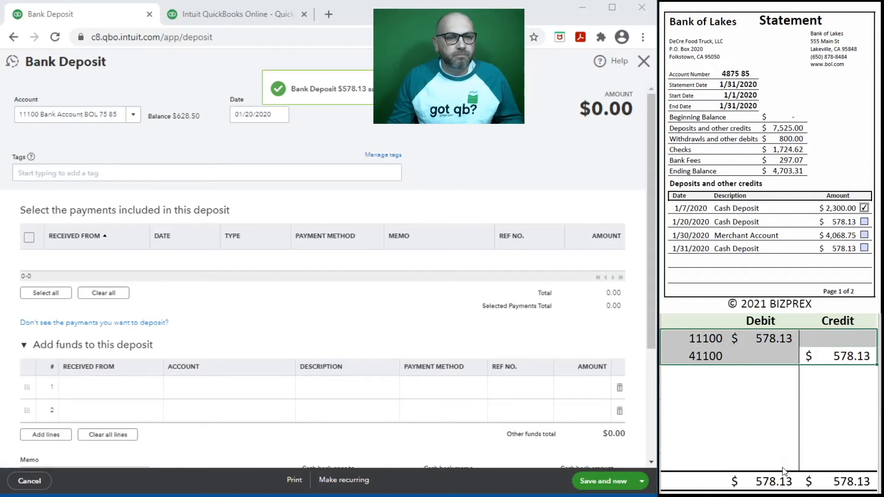
# Clear the worksheet and start a 01/30/2020 deposit line from Customers to 41100 Sales
pyautogui.press('Delete')
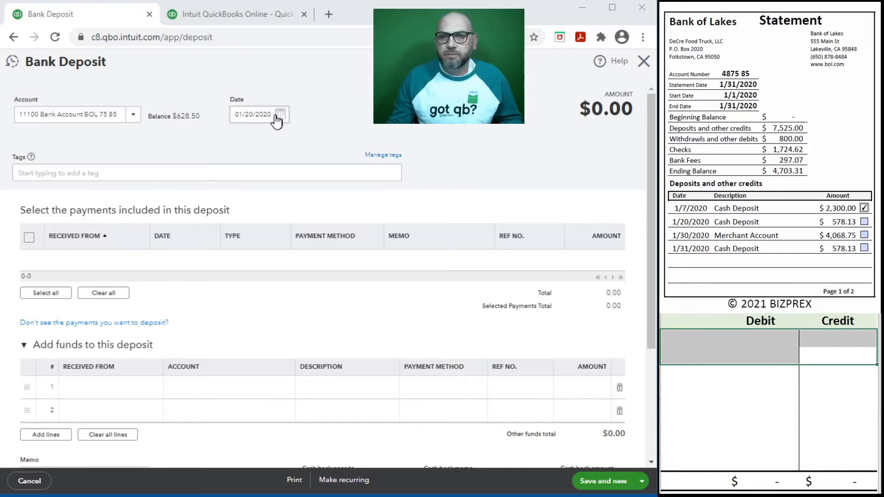
pyautogui.click(234, 114)
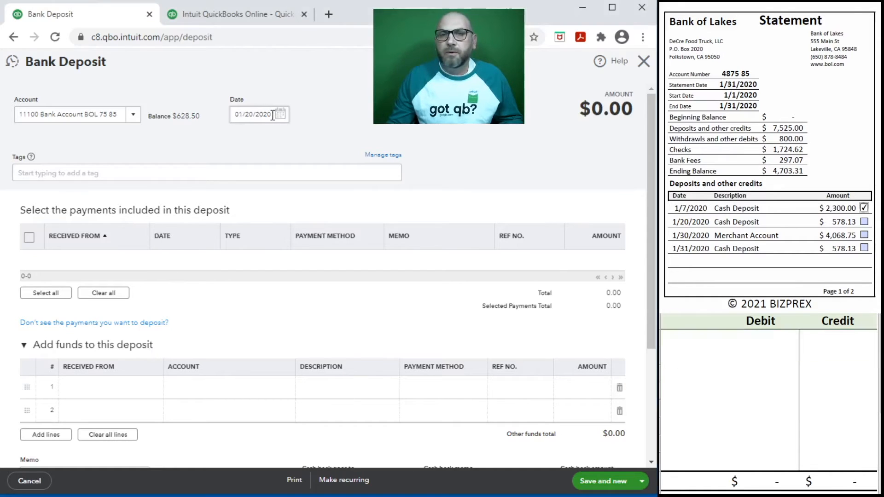
pyautogui.write('1/30/2020')
pyautogui.press('Tab')
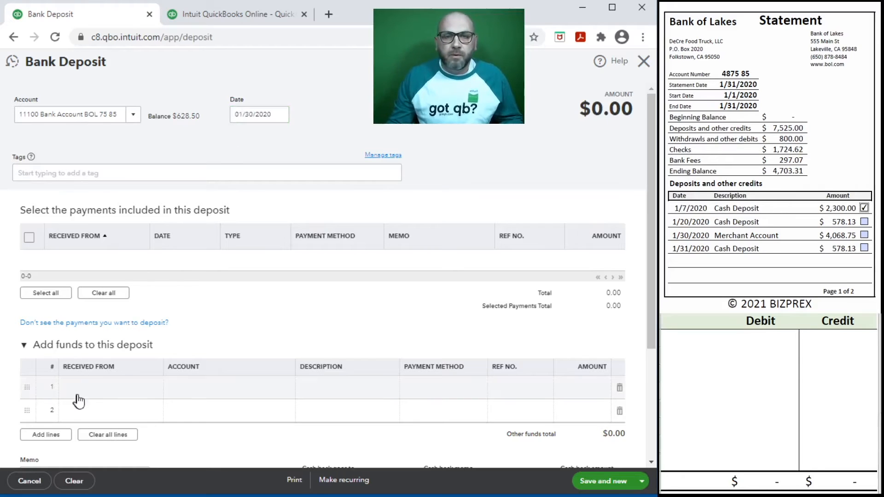
pyautogui.click(105, 389)
pyautogui.write('Customers')
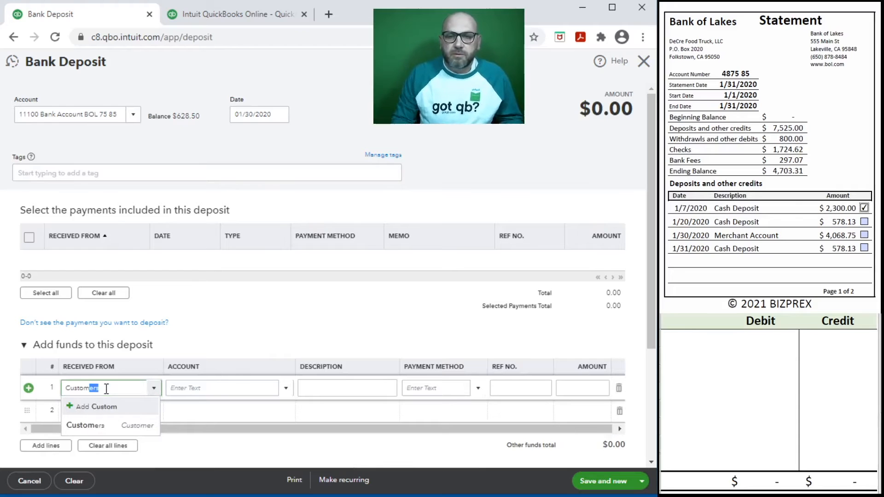
pyautogui.click(177, 392)
pyautogui.write('sa')
pyautogui.click(197, 424)
# Describe the line as Credit Card Sales and add Merchant Account as a new payment method
pyautogui.click(354, 389)
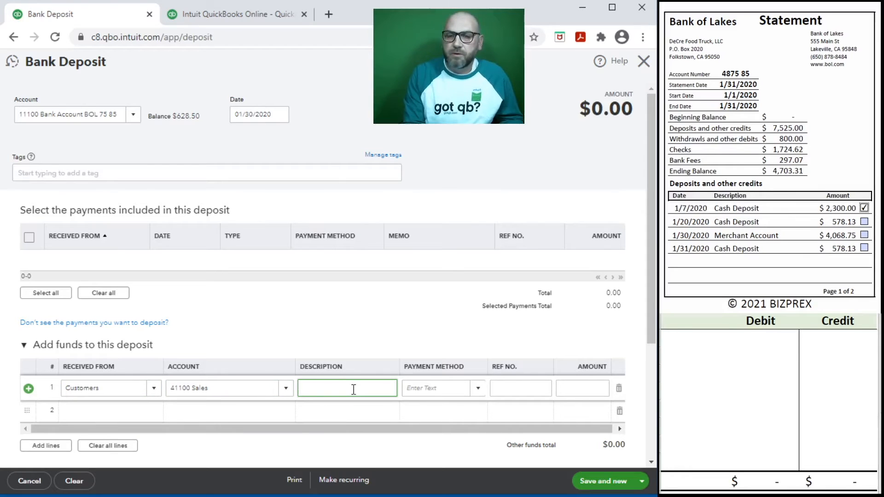
pyautogui.write('Credit Card Sales')
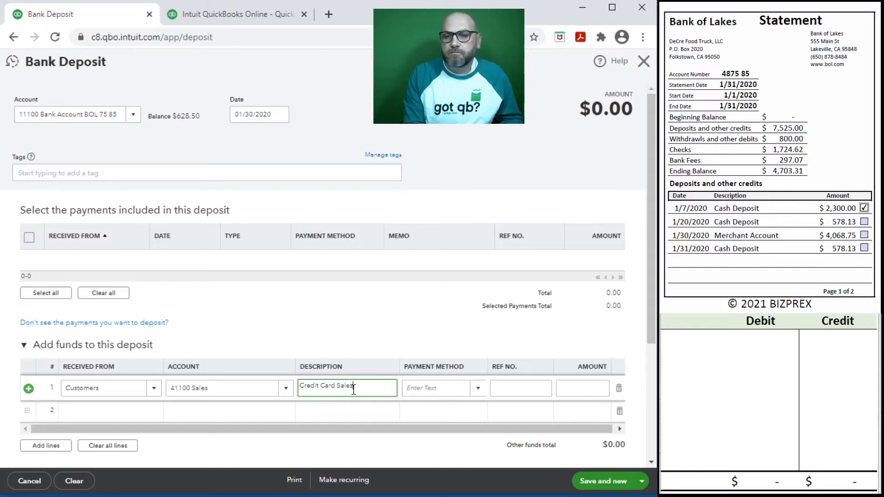
pyautogui.press('Tab')
pyautogui.write('mer')
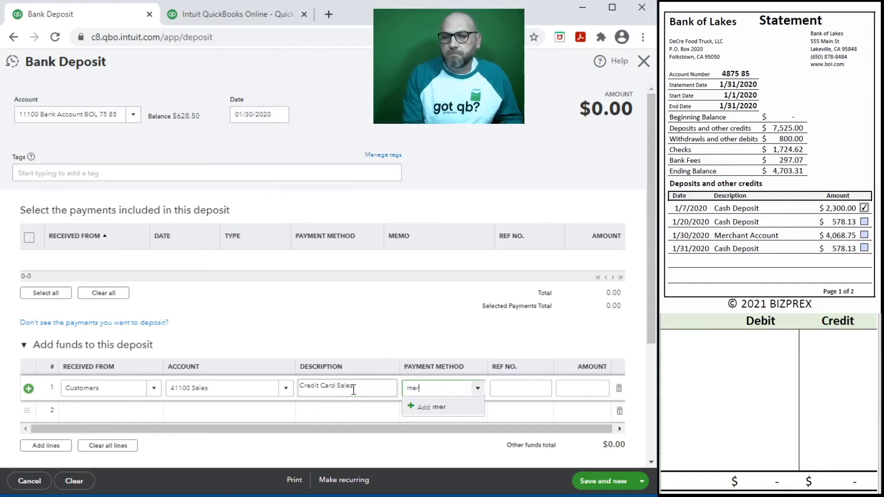
pyautogui.press('BackSpace')
pyautogui.press('BackSpace')
pyautogui.press('BackSpace')
pyautogui.write('Merc')
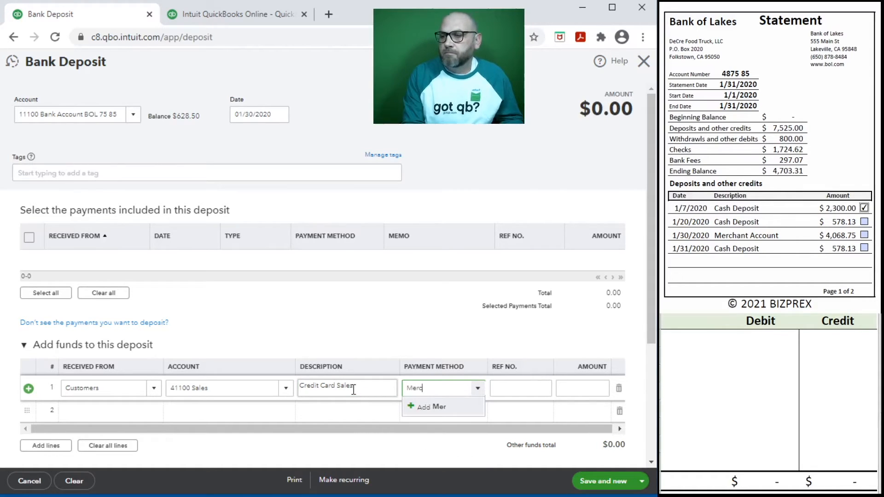
pyautogui.write('hant Account')
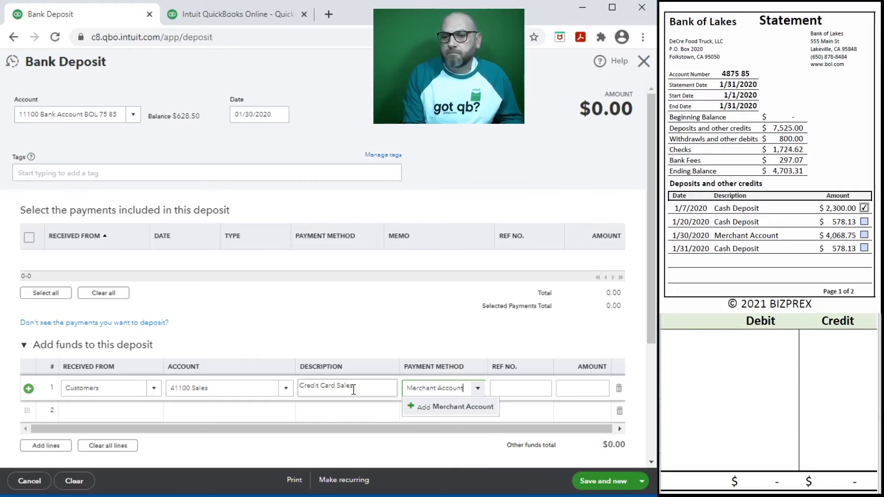
pyautogui.click(455, 407)
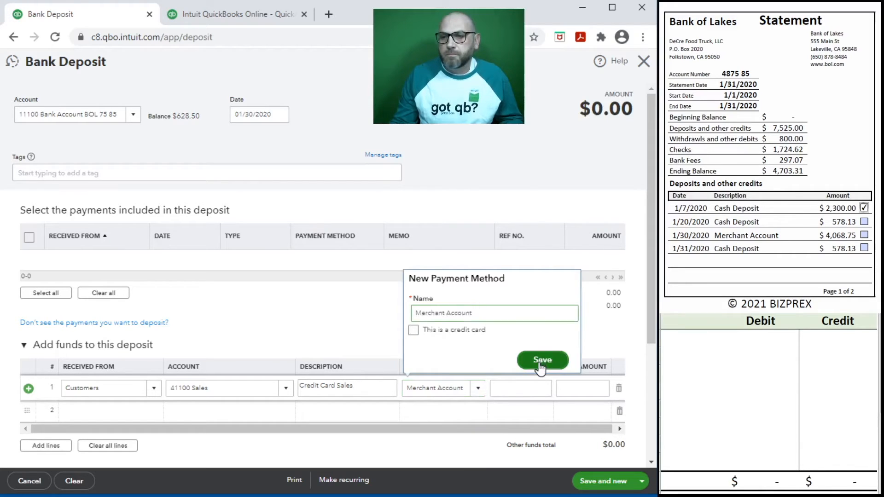
pyautogui.click(540, 364)
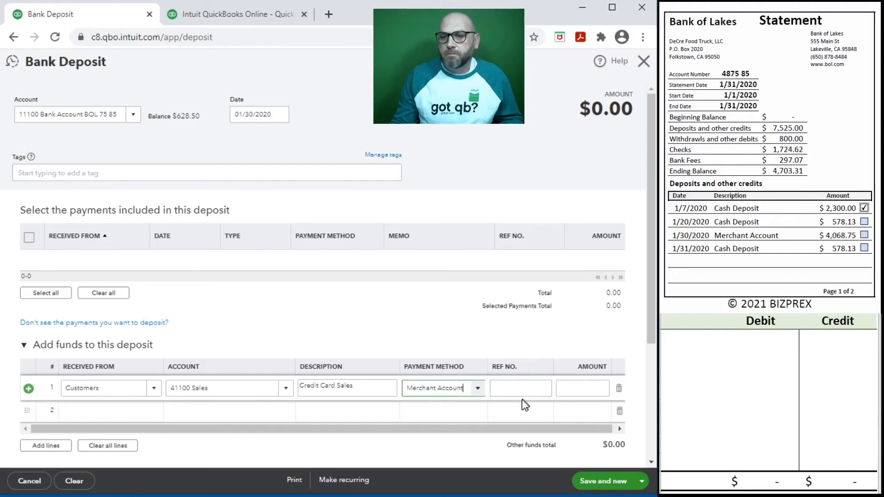
# Enter 4,068.75 as the deposit line's amount
pyautogui.click(504, 386)
pyautogui.click(574, 384)
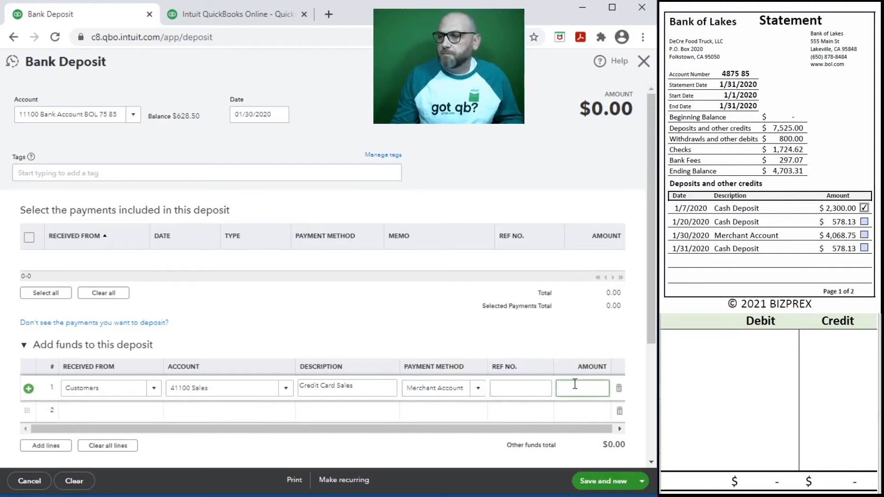
pyautogui.write('40')
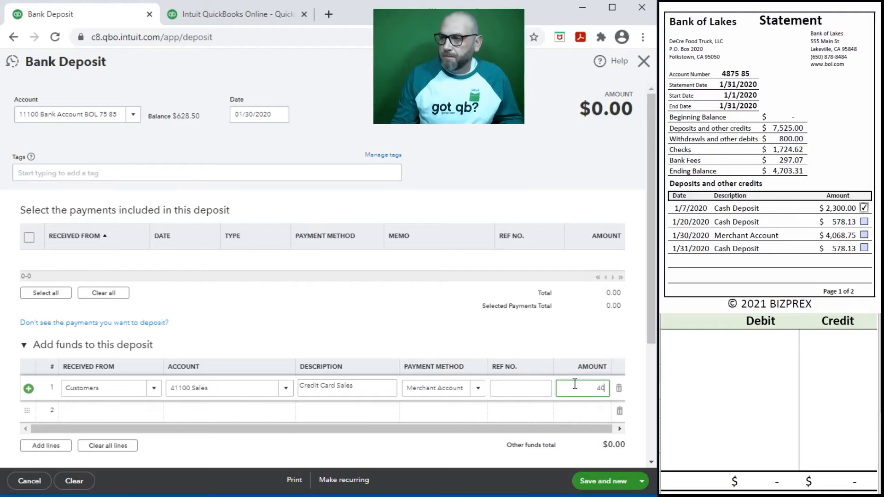
pyautogui.write('68.75')
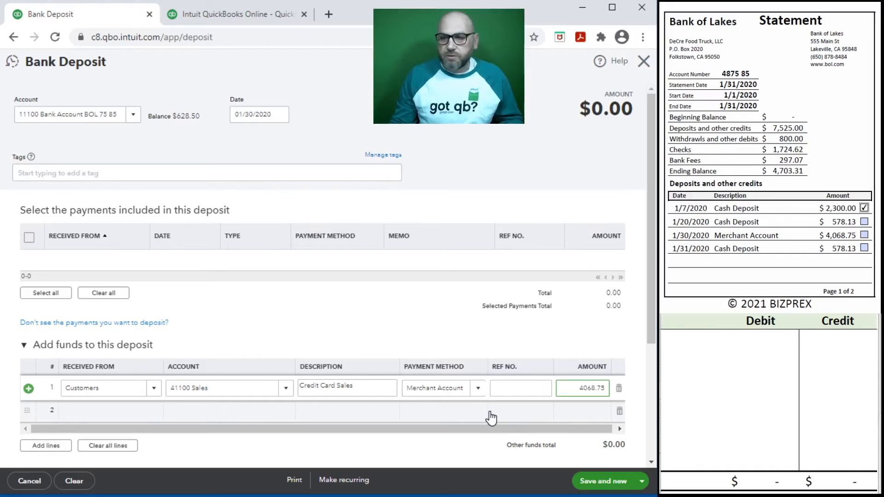
pyautogui.press('Tab')
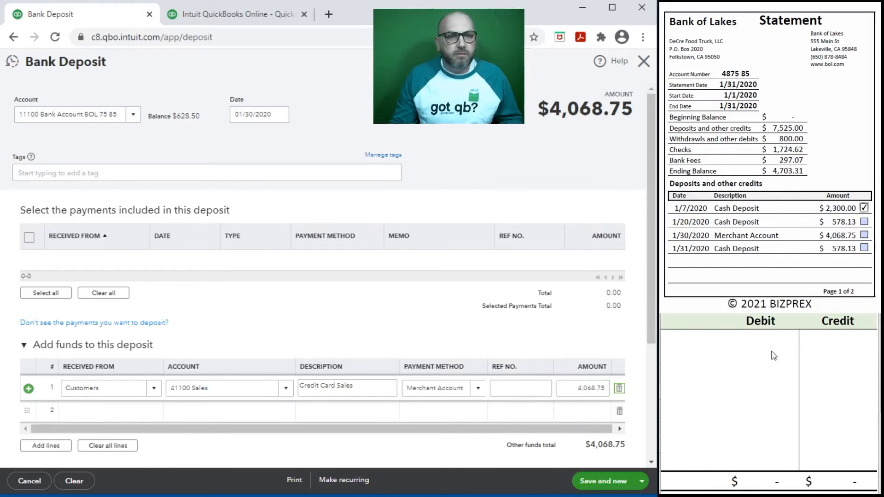
# In the worksheet, enter a 4,068.75 debit to 11100 and a 4,068.75 credit to 41100
pyautogui.click(701, 343)
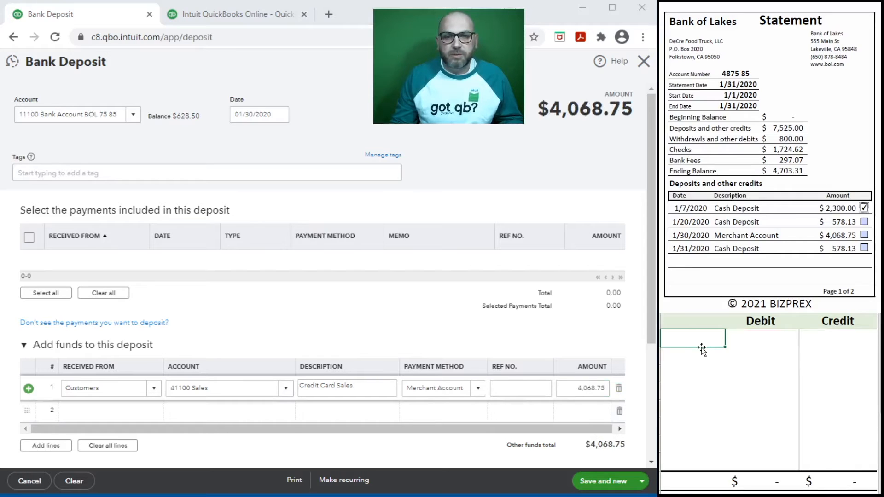
pyautogui.write('11')
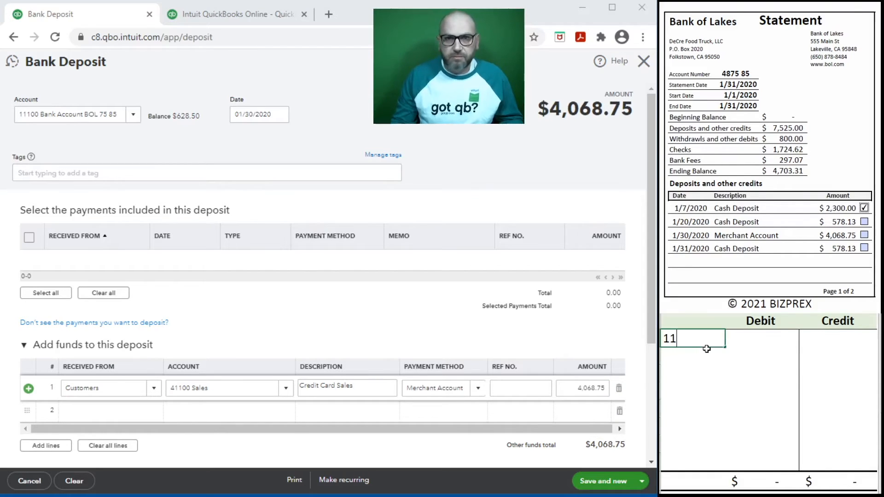
pyautogui.write('100')
pyautogui.press('Tab')
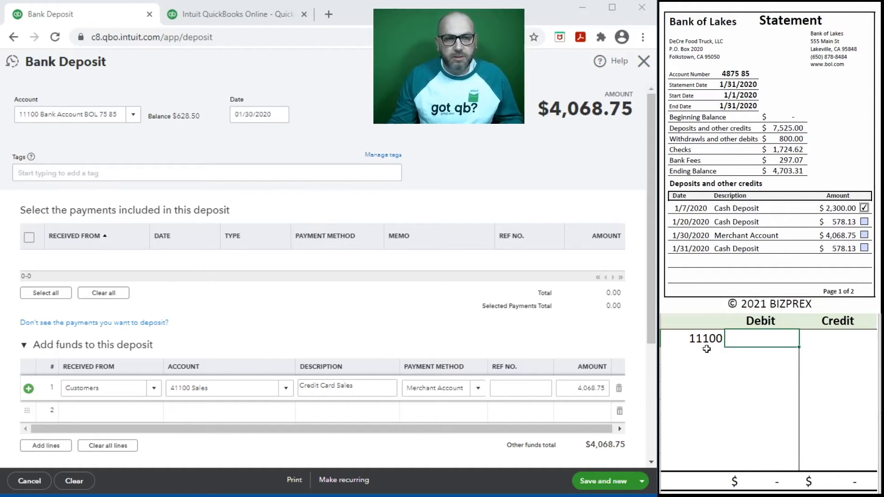
pyautogui.write('4,068.75')
pyautogui.press('Return')
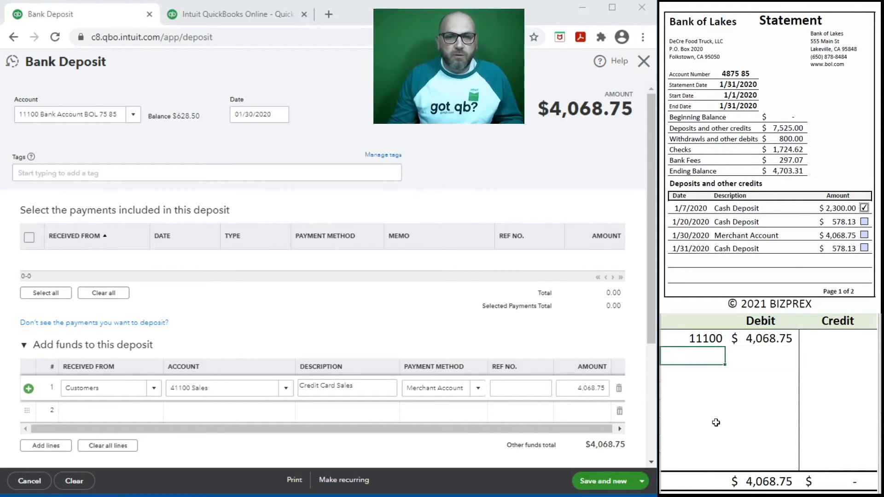
pyautogui.write('1100')
pyautogui.press('Tab')
pyautogui.press('Tab')
pyautogui.write('4,0')
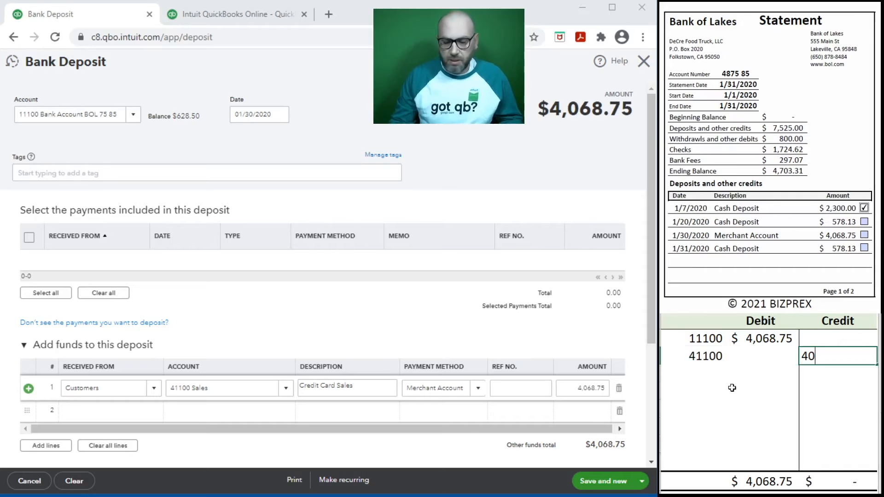
pyautogui.write('68.75')
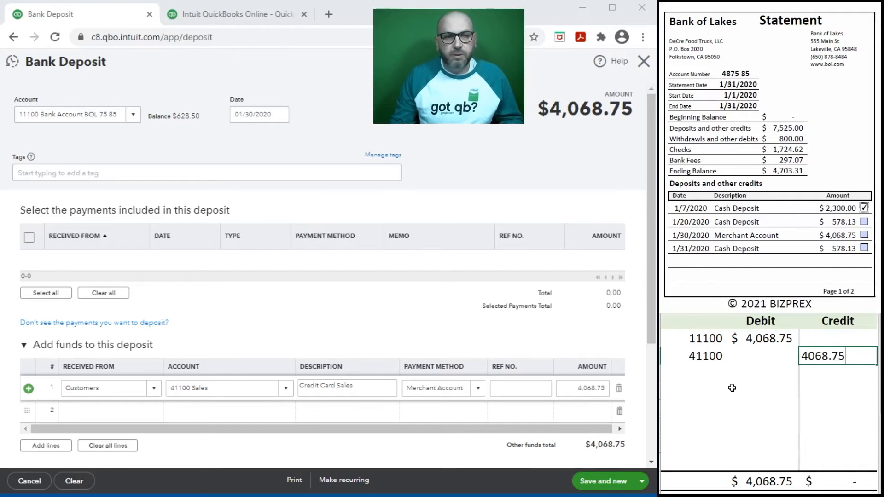
pyautogui.press('Return')
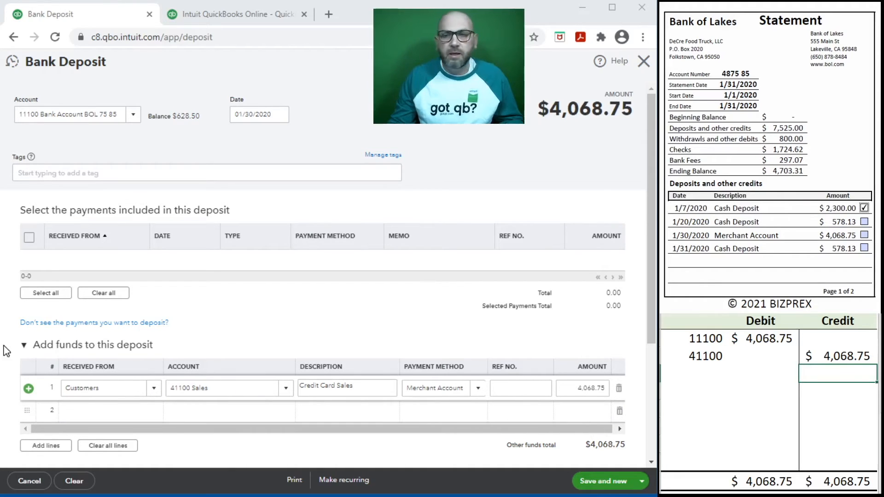
# Save the $4,068.75 deposit, start a new one, and clear the worksheet lines
pyautogui.click(599, 481)
pyautogui.moveTo(801, 360); pyautogui.dragTo(679, 336)
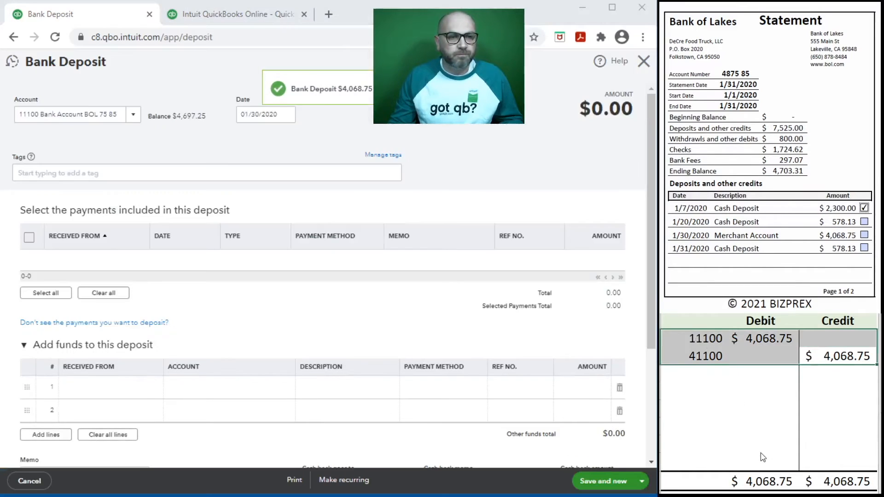
pyautogui.press('Delete')
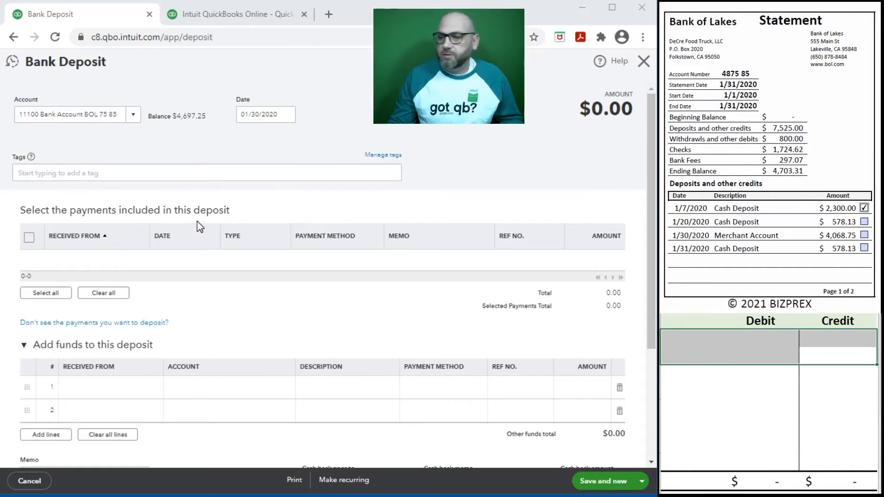
# Change the new deposit's date to 01/31/2020
pyautogui.click(261, 114)
pyautogui.click(260, 116)
pyautogui.press('BackSpace')
pyautogui.write('1')
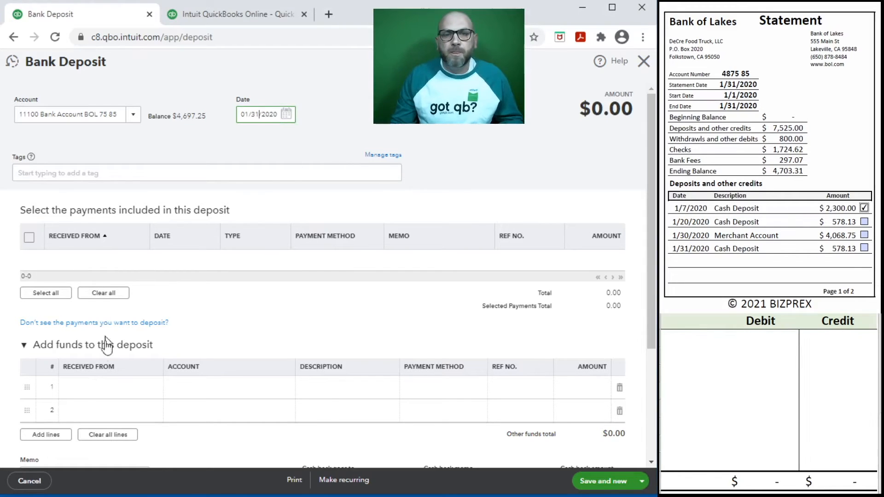
pyautogui.click(100, 395)
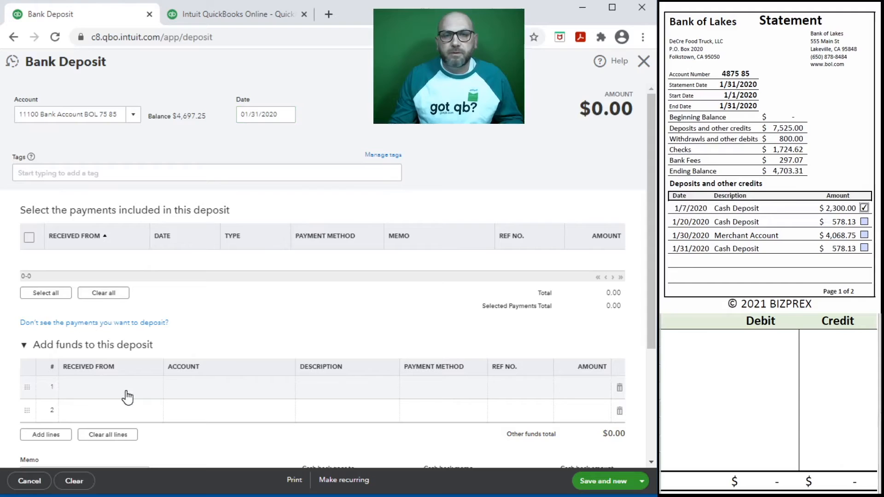
# Fill deposit row 1 with Customers as received-from and account 41100 Sales
pyautogui.click(118, 390)
pyautogui.write('customers')
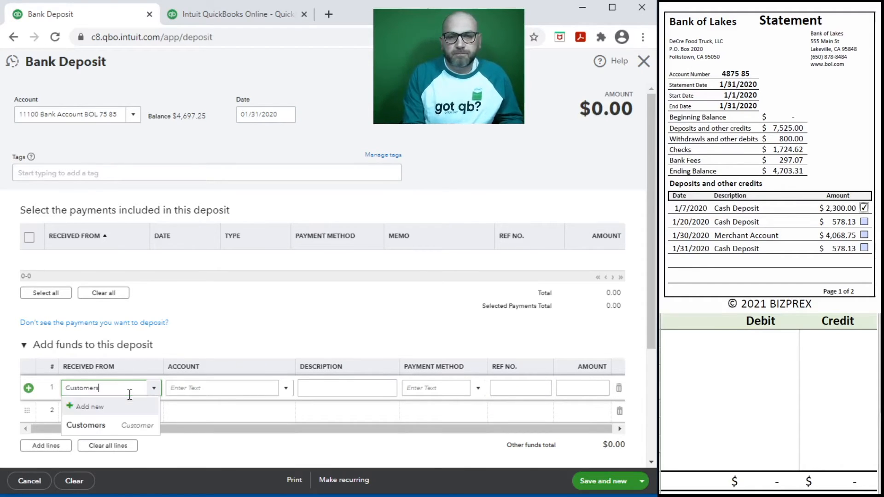
pyautogui.click(97, 425)
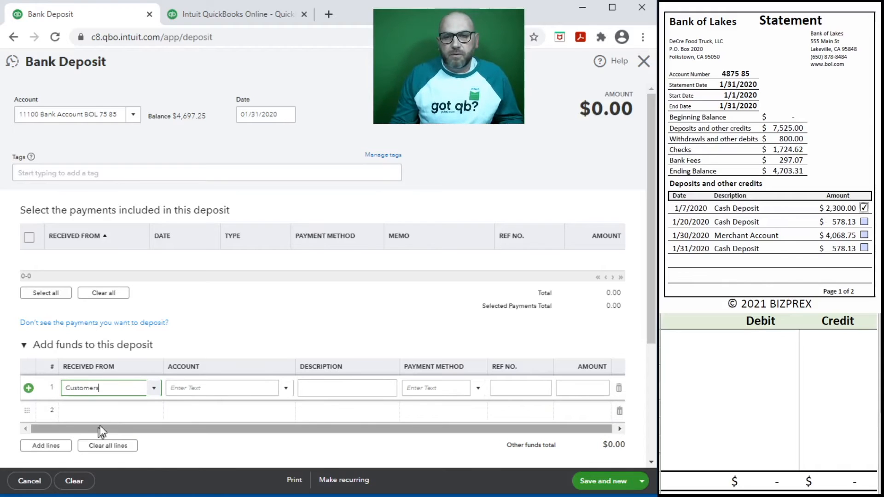
pyautogui.click(207, 388)
pyautogui.write('sa')
pyautogui.click(222, 419)
# Set row 1's payment method to Cash and amount to 578.13
pyautogui.click(444, 388)
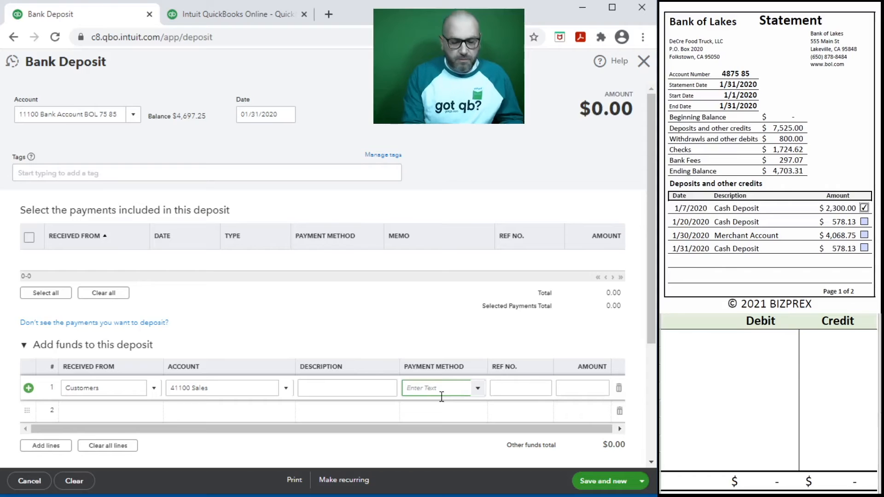
pyautogui.write('Cash')
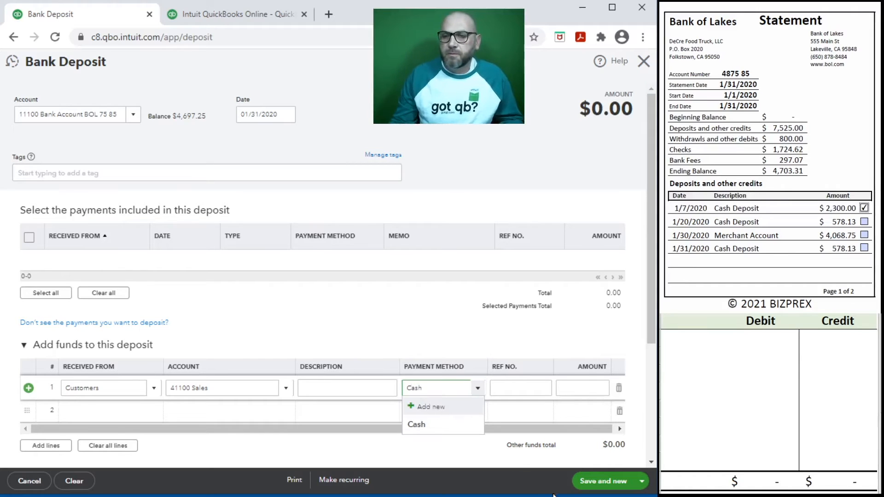
pyautogui.click(425, 423)
pyautogui.click(587, 389)
pyautogui.click(325, 389)
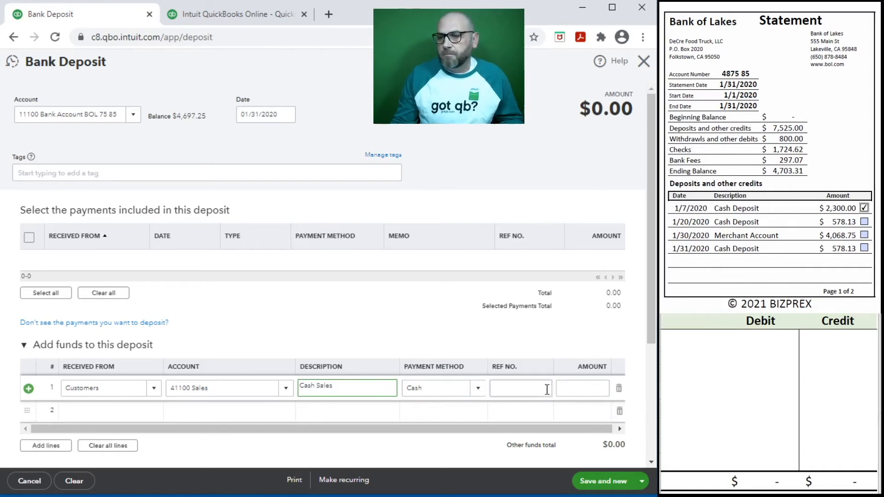
pyautogui.click(575, 388)
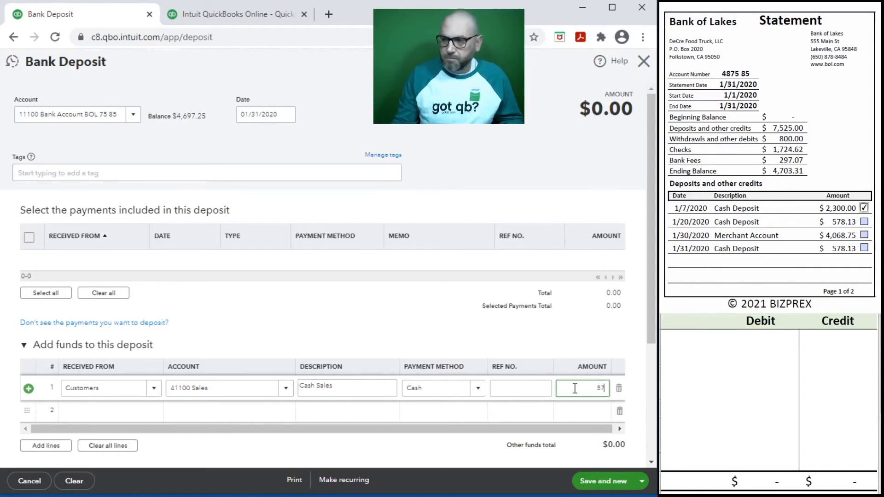
pyautogui.click(700, 339)
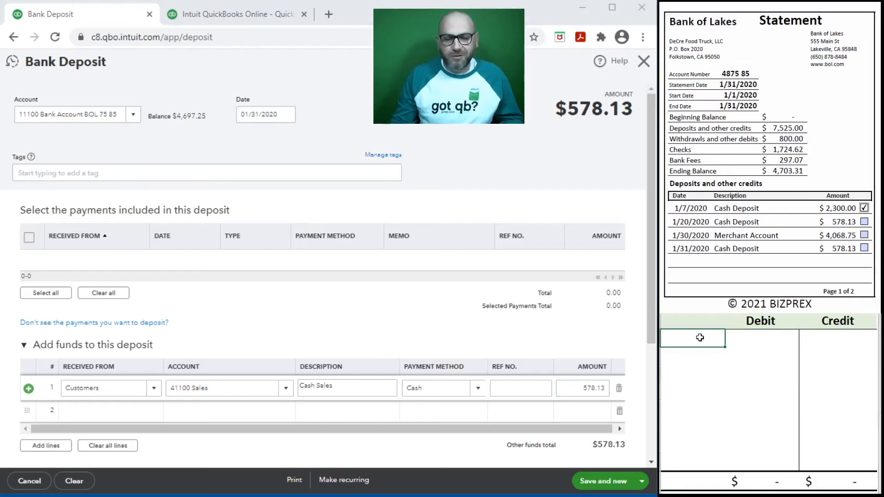
# In the worksheet, debit 11100 and credit 41100 for $578.13
pyautogui.write('11100')
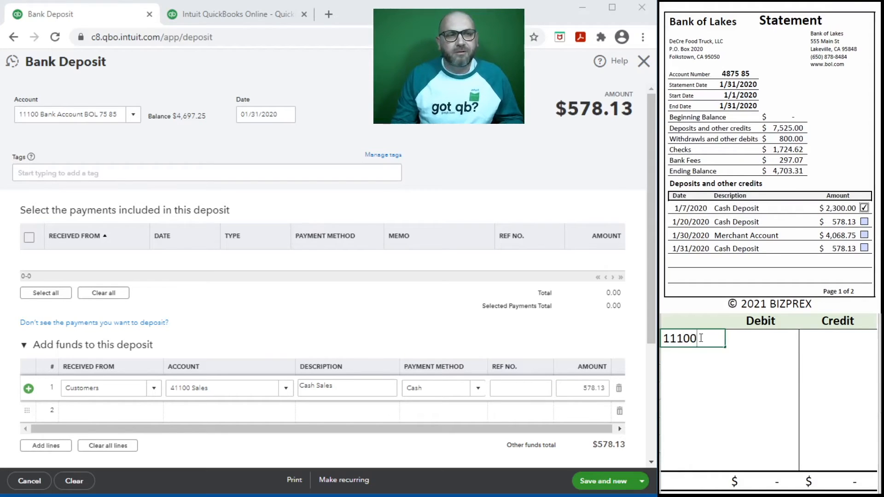
pyautogui.press('Tab')
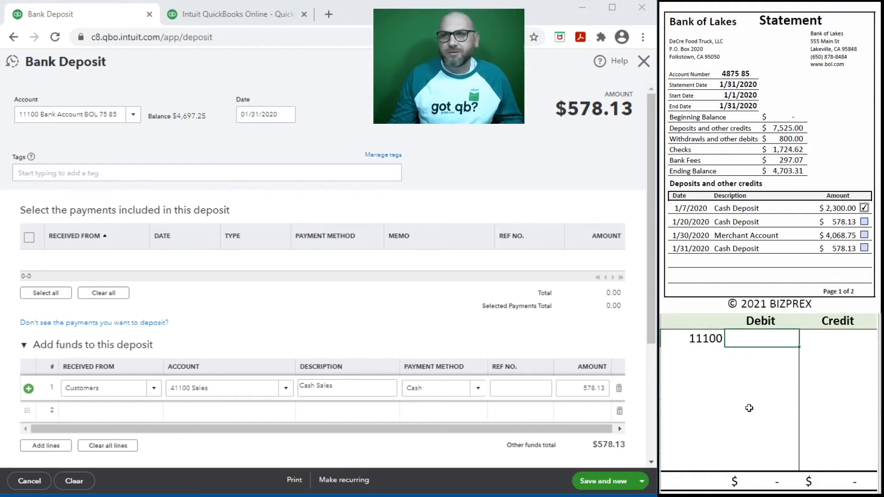
pyautogui.write('578.13')
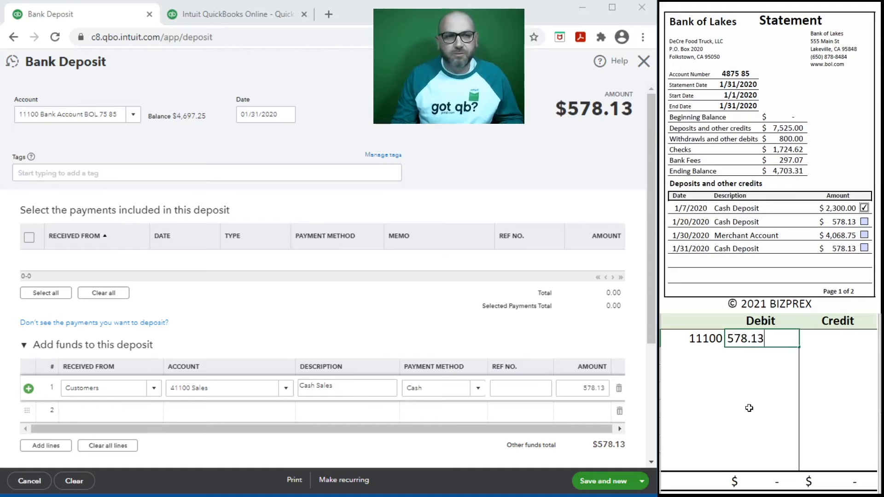
pyautogui.press('Return')
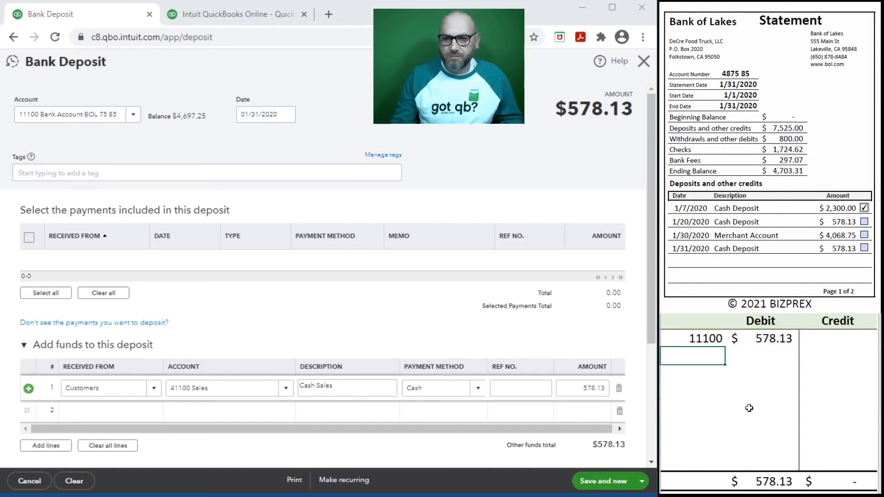
pyautogui.write('41100')
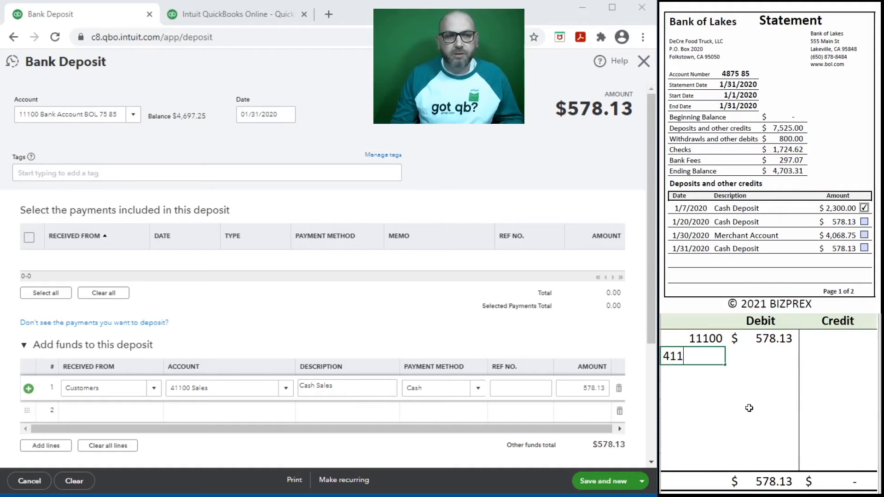
pyautogui.hotkey('ctrl', 'Return')
pyautogui.press('Tab')
pyautogui.press('Tab')
pyautogui.write('578.13')
pyautogui.press('Return')
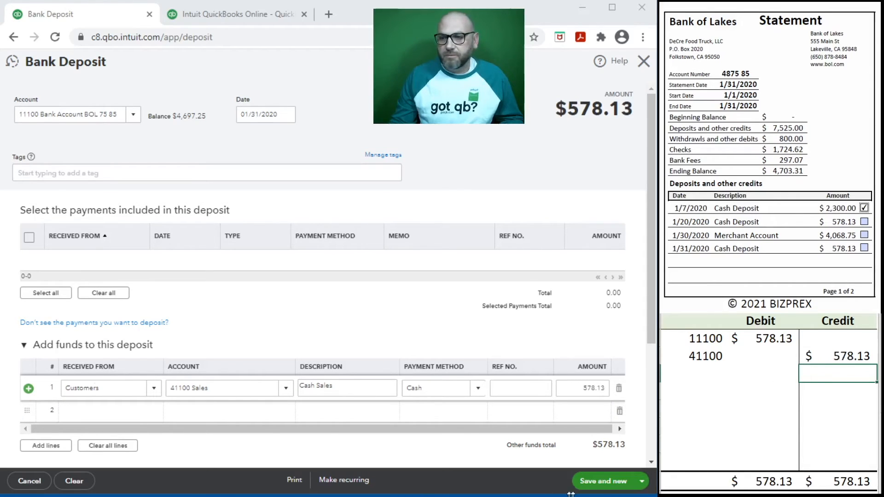
# Save the $578.13 deposit with Save and new, then clear the worksheet rows
pyautogui.click(581, 481)
pyautogui.moveTo(833, 356); pyautogui.dragTo(709, 341)
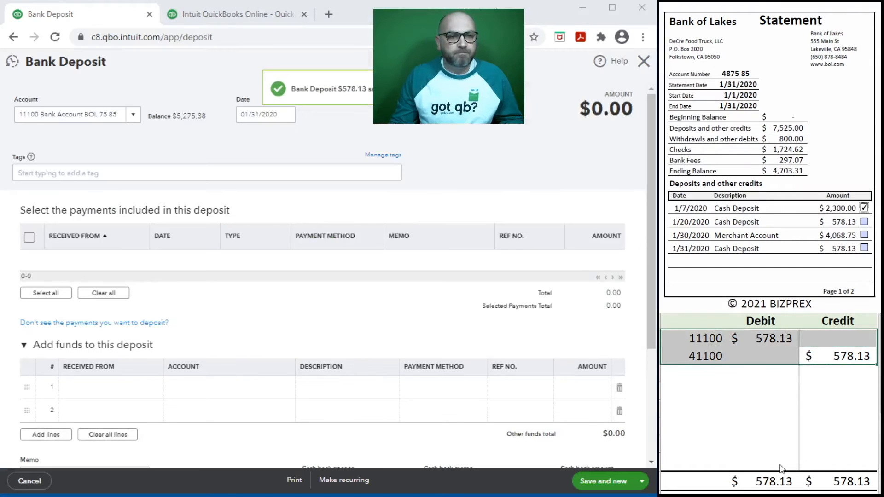
pyautogui.press('Delete')
# Close the deposit form and tick the 01/20, 01/30 and 01/31 deposits and their statement lines
pyautogui.click(731, 407)
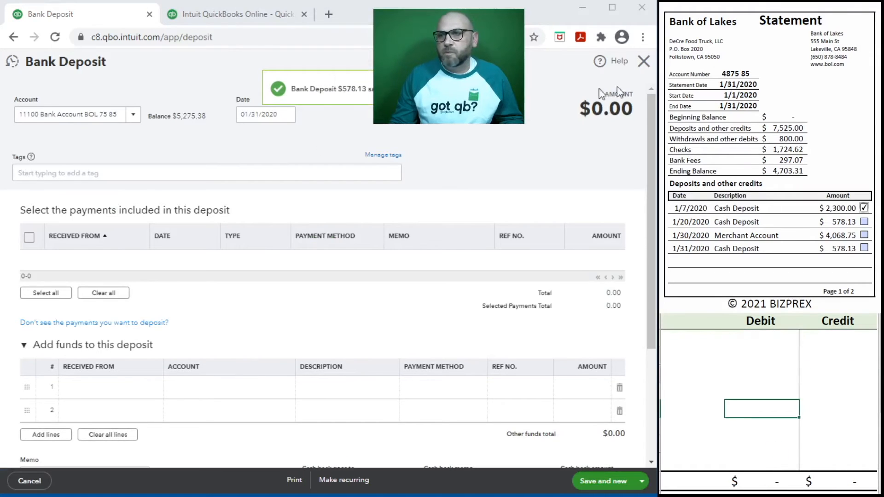
pyautogui.click(644, 61)
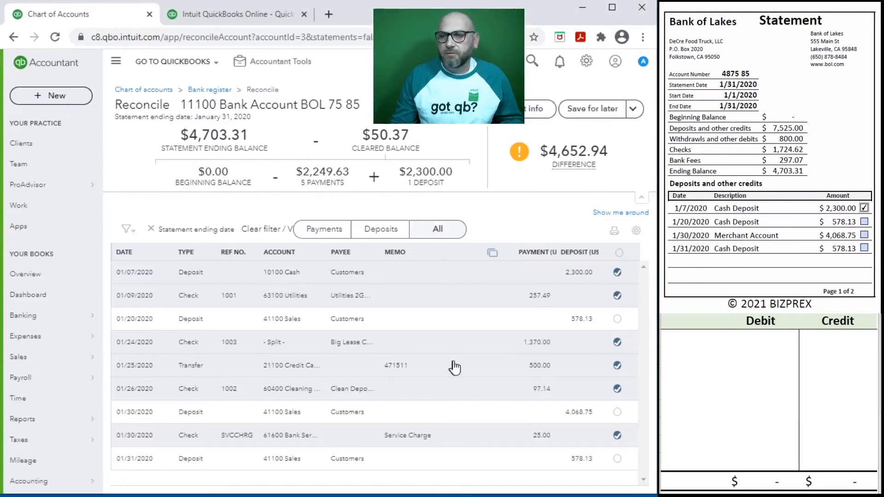
pyautogui.click(618, 319)
pyautogui.click(864, 222)
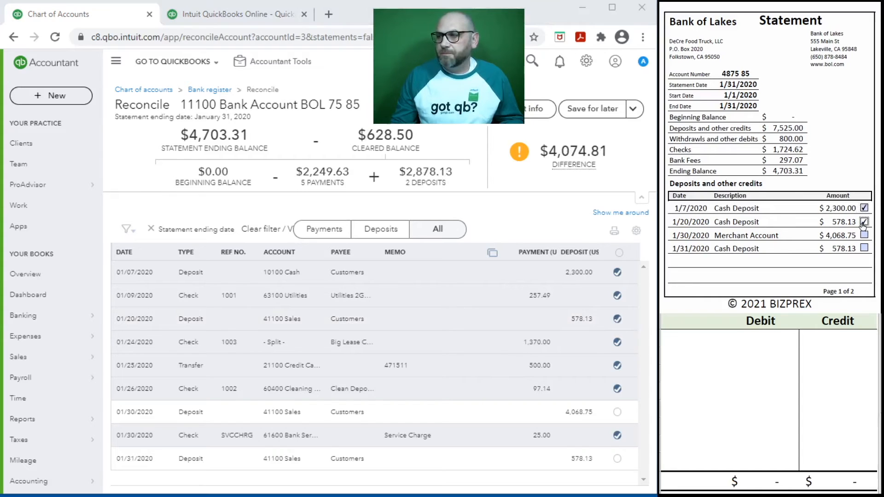
pyautogui.click(617, 412)
pyautogui.click(864, 235)
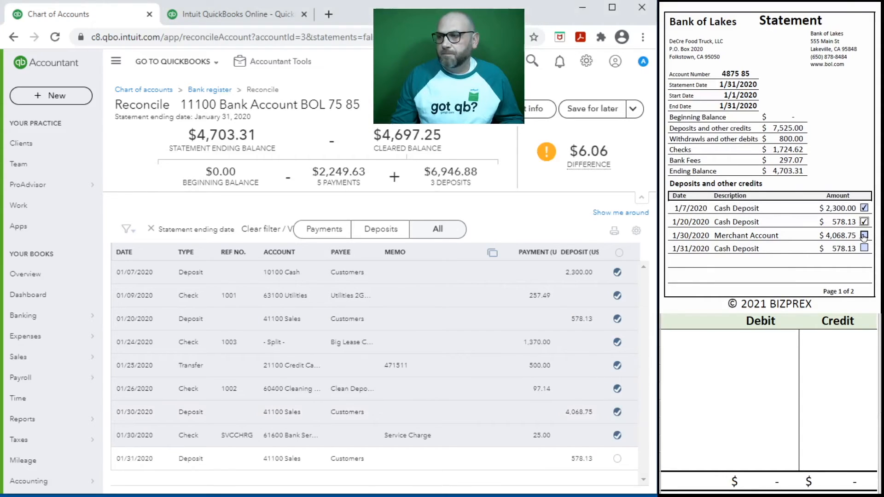
pyautogui.click(618, 458)
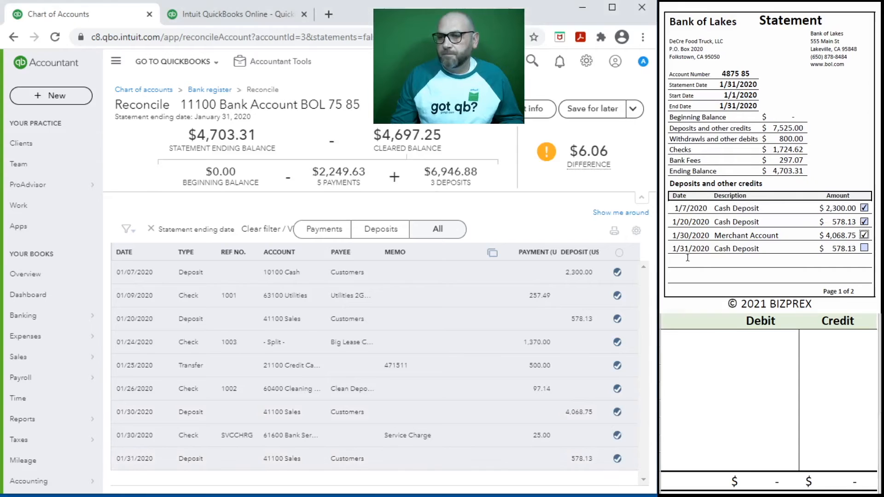
pyautogui.click(864, 249)
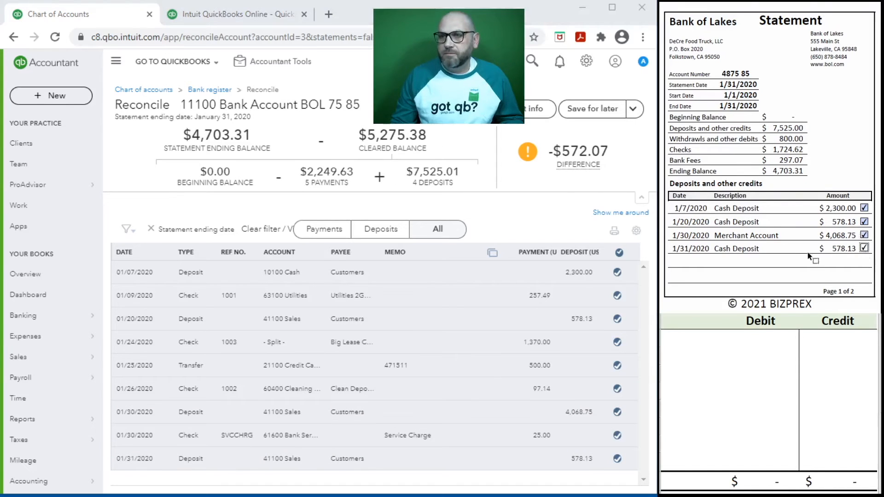
pyautogui.scroll(-3, 789, 211)
pyautogui.scroll(-5, 789, 208)
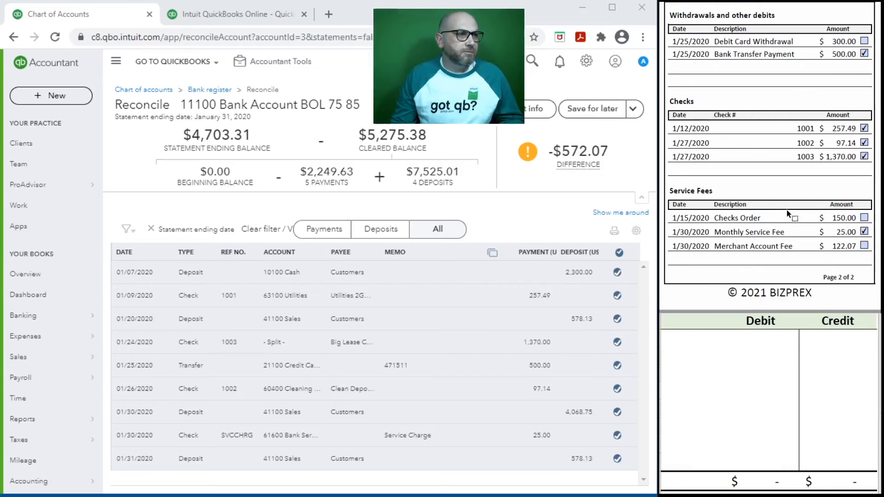
# Open the + New menu from the 11100 reconciliation page
pyautogui.moveTo(578, 165)
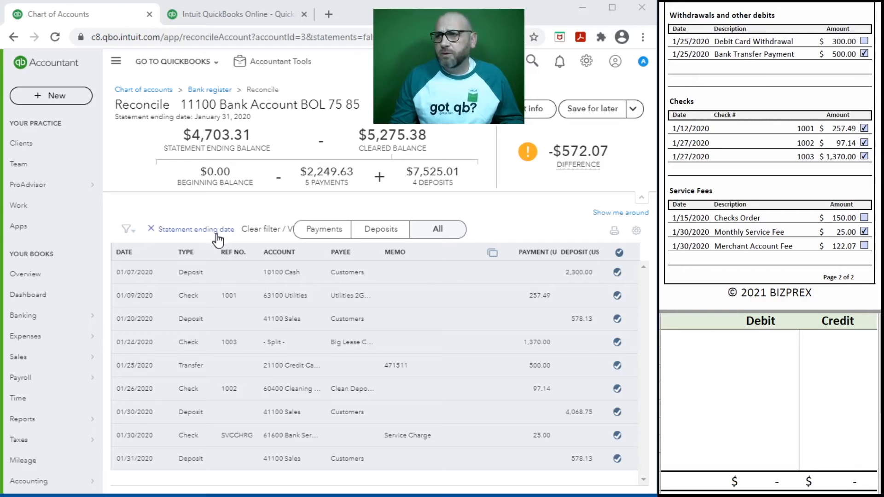
pyautogui.click(48, 99)
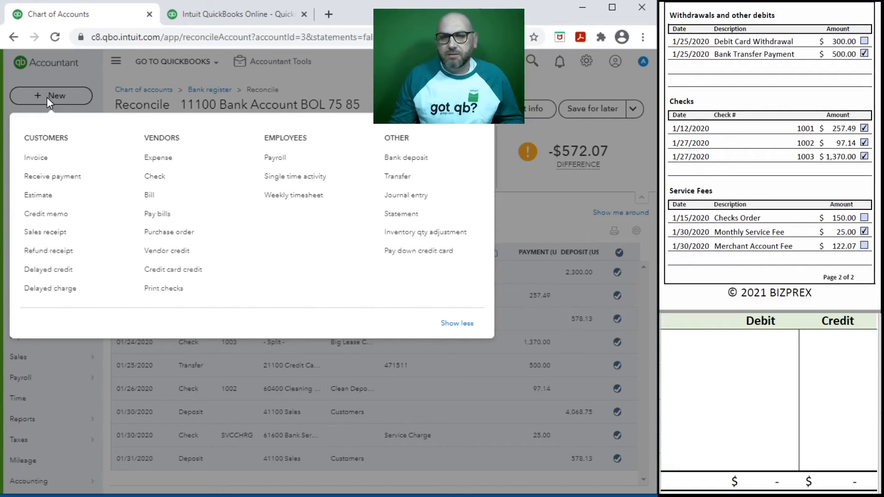
# Start a journal entry dated 1/25/2020 with journal no. Draw Jan
pyautogui.click(407, 197)
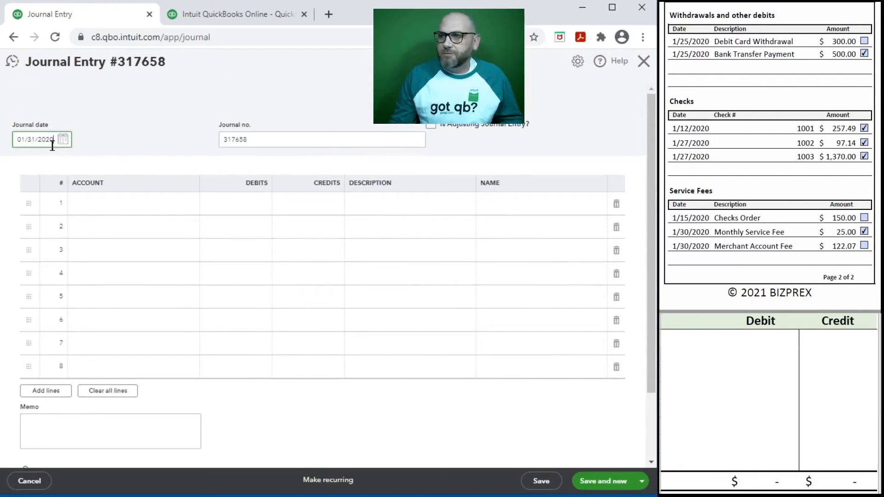
pyautogui.tripleClick(56, 139)
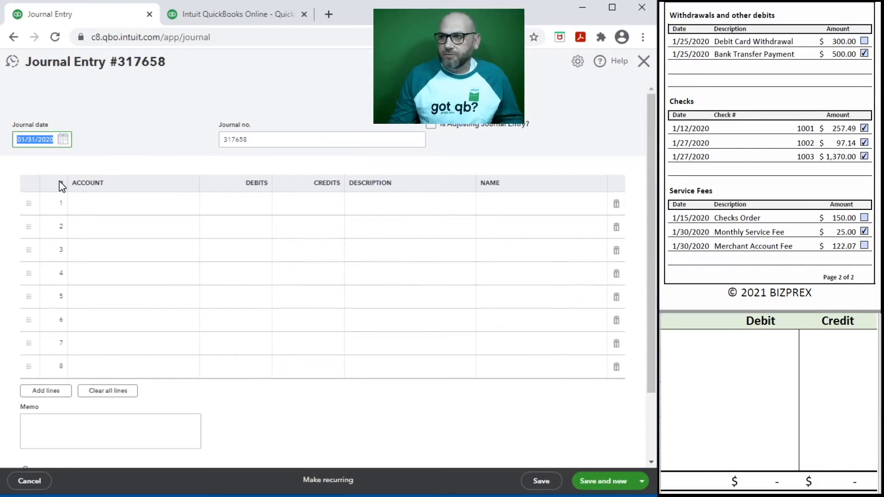
pyautogui.write('1/25/2020')
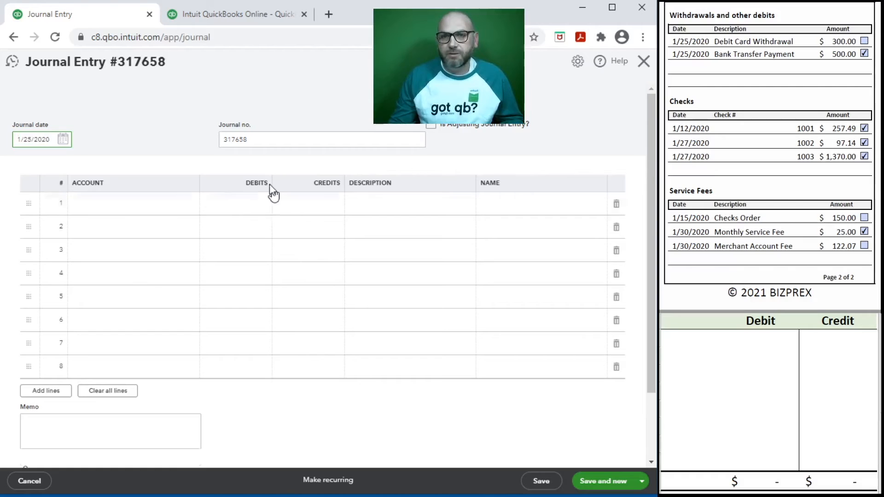
pyautogui.click(262, 137)
pyautogui.write('Dra')
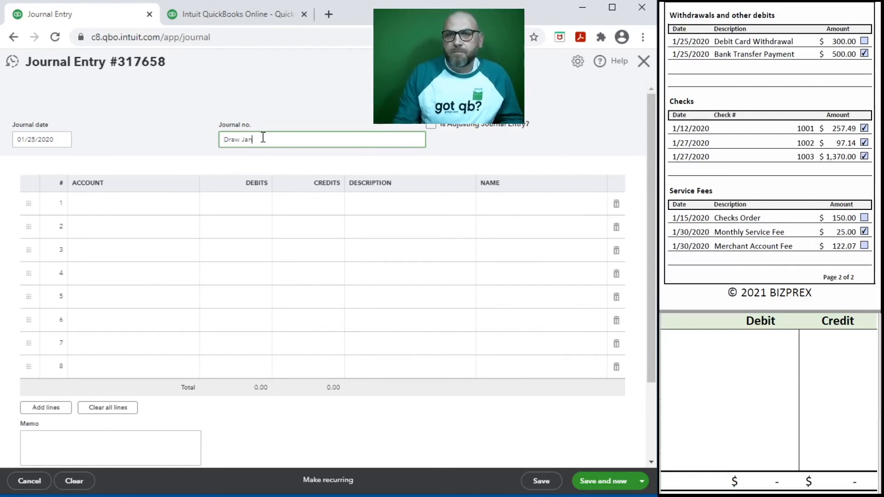
pyautogui.write('w Jan')
# Debit 30700 Members Draw 300.00 and credit 11100 Bank Account 300.00
pyautogui.click(105, 203)
pyautogui.write('dar')
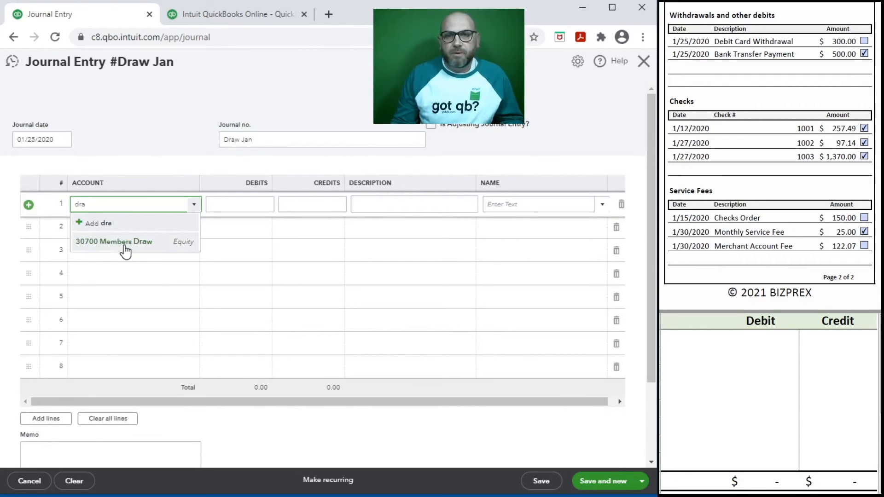
pyautogui.click(123, 241)
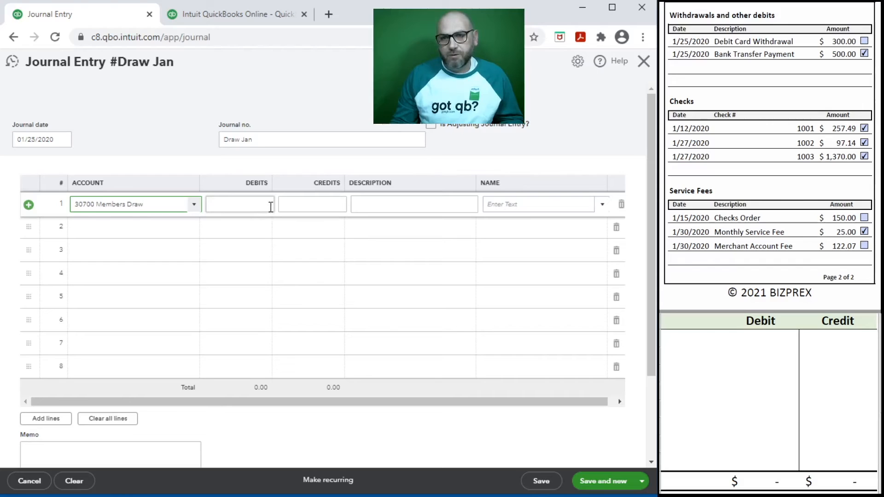
pyautogui.click(252, 205)
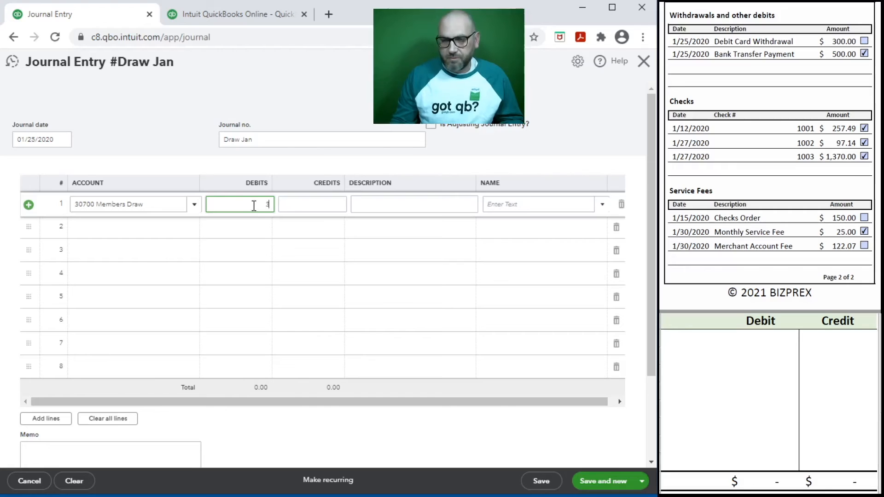
pyautogui.press('Tab')
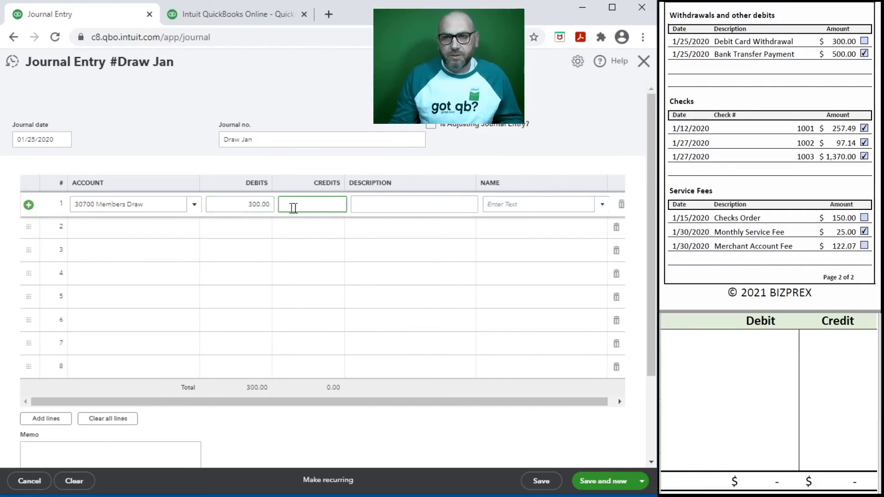
pyautogui.click(105, 232)
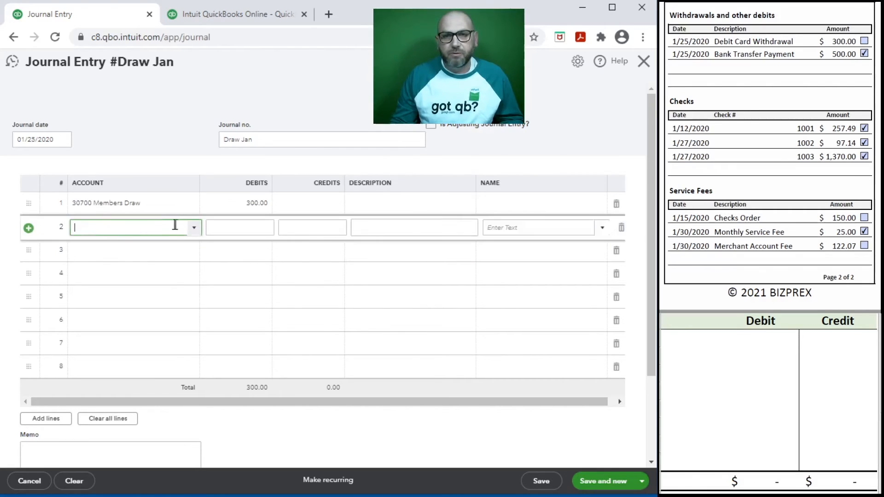
pyautogui.click(194, 232)
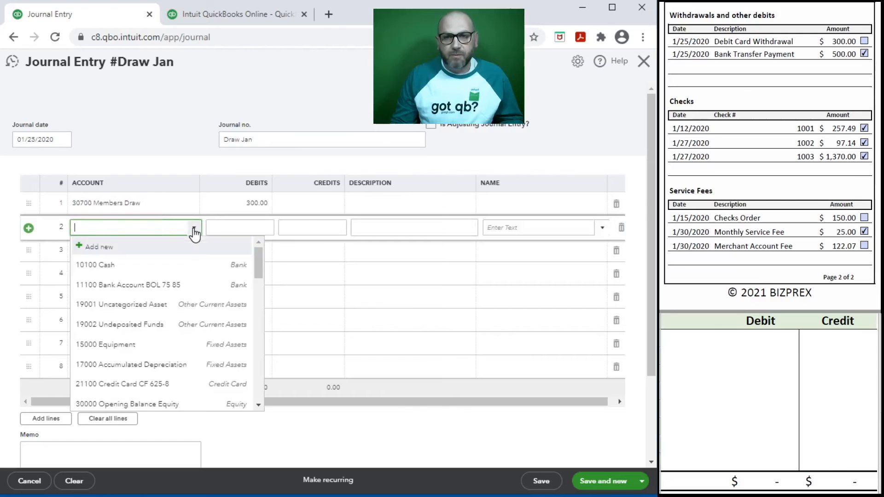
pyautogui.click(154, 283)
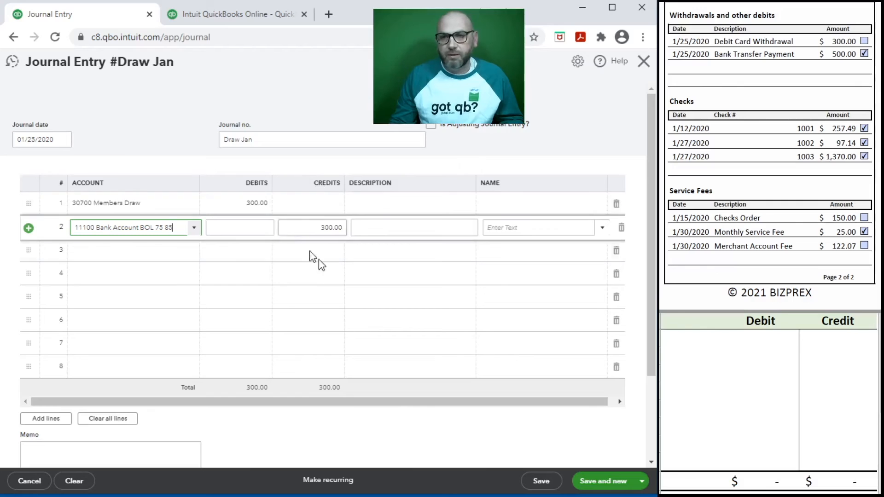
# Give both journal lines the description Draw
pyautogui.click(374, 206)
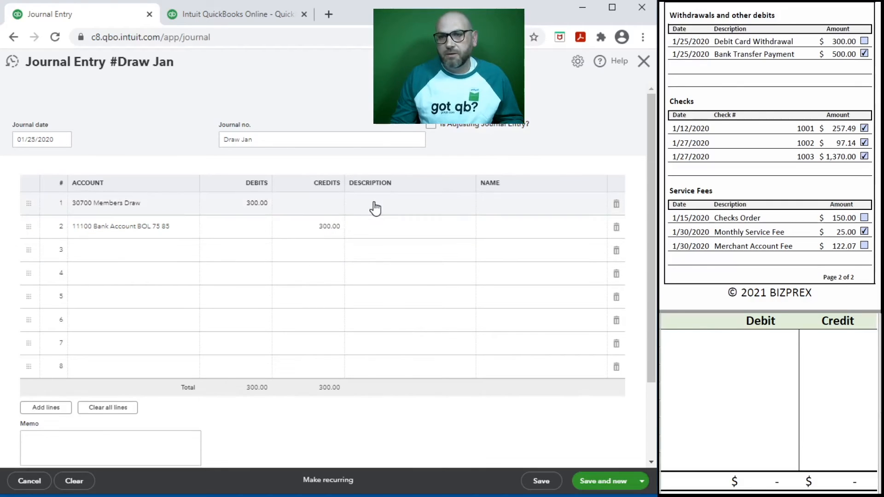
pyautogui.write('Draw')
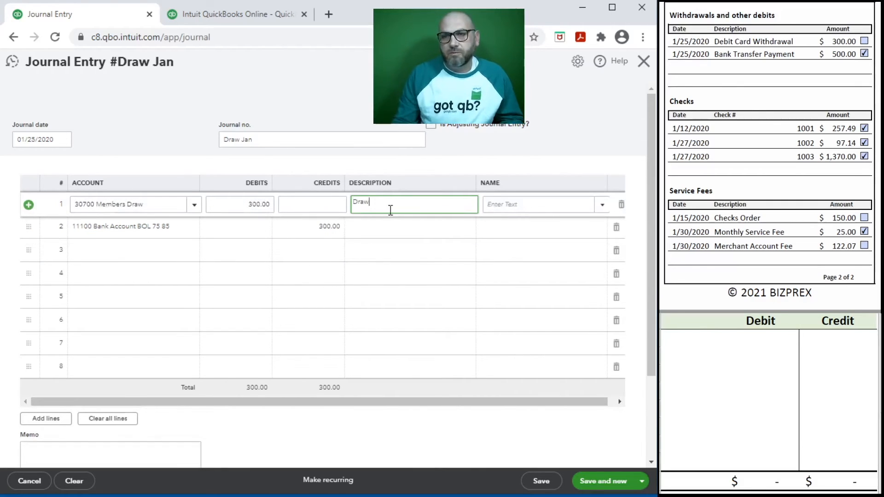
pyautogui.click(391, 228)
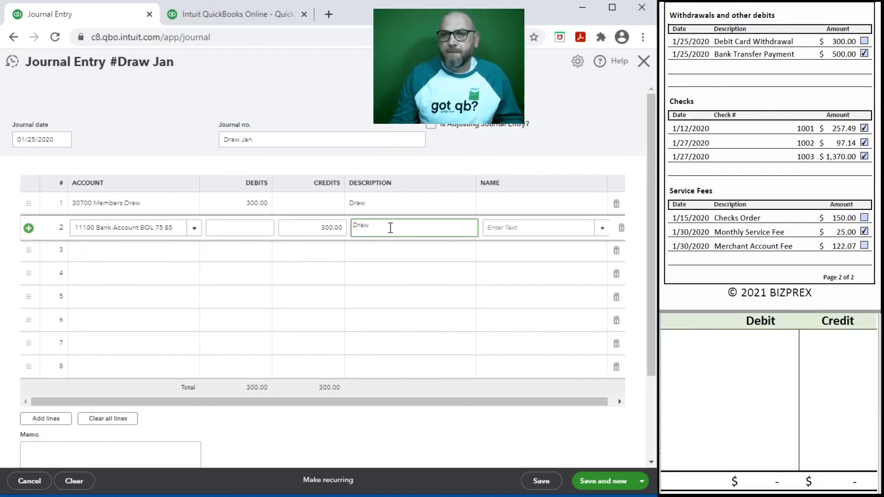
pyautogui.press('Tab')
pyautogui.press('Tab')
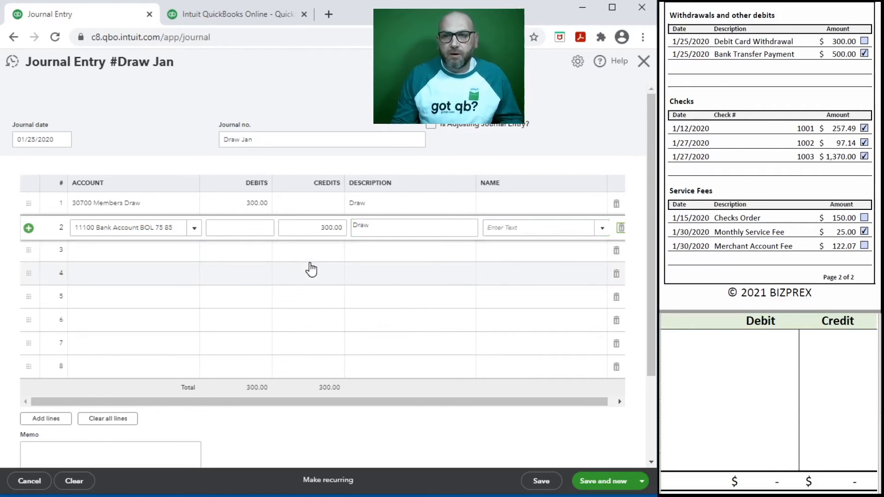
pyautogui.press('Tab')
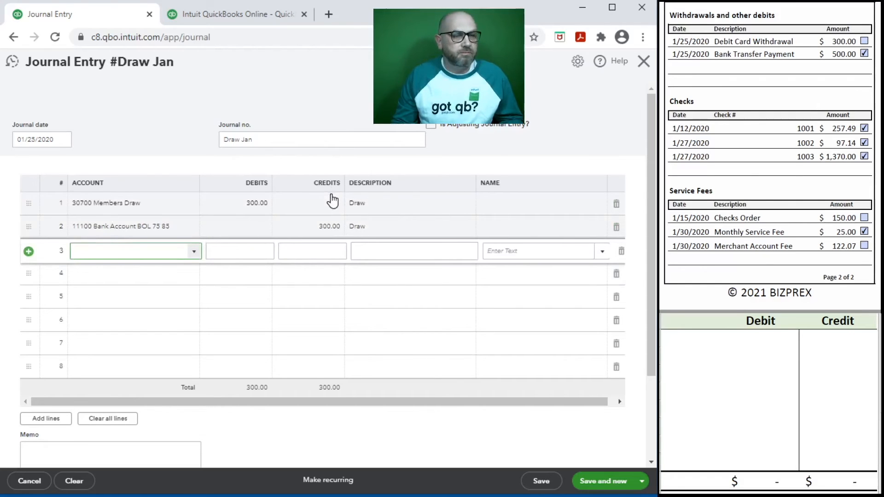
# In the worksheet, debit 30700 $300.00 and credit 11100 $300.00
pyautogui.click(700, 341)
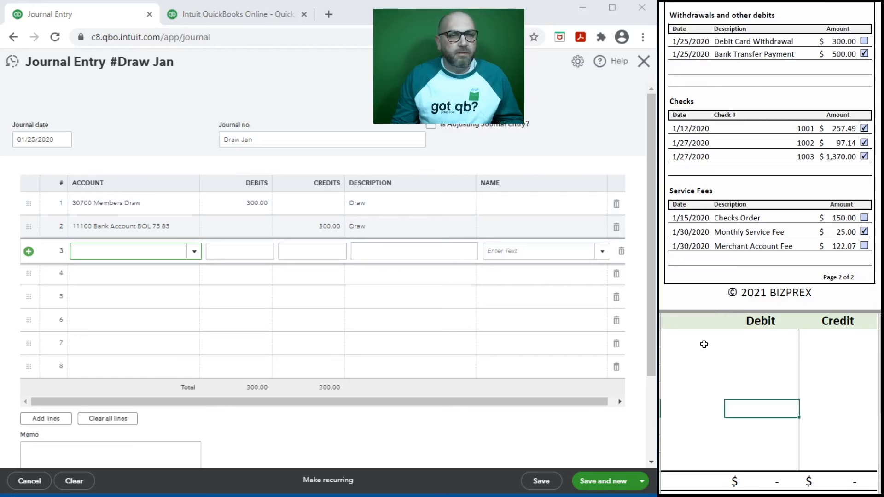
pyautogui.write('30700')
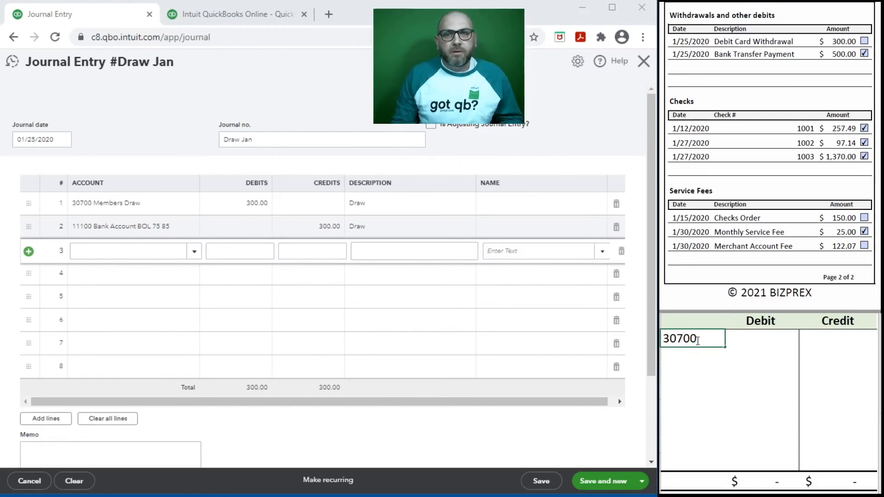
pyautogui.press('Tab')
pyautogui.write('3070')
pyautogui.press('Return')
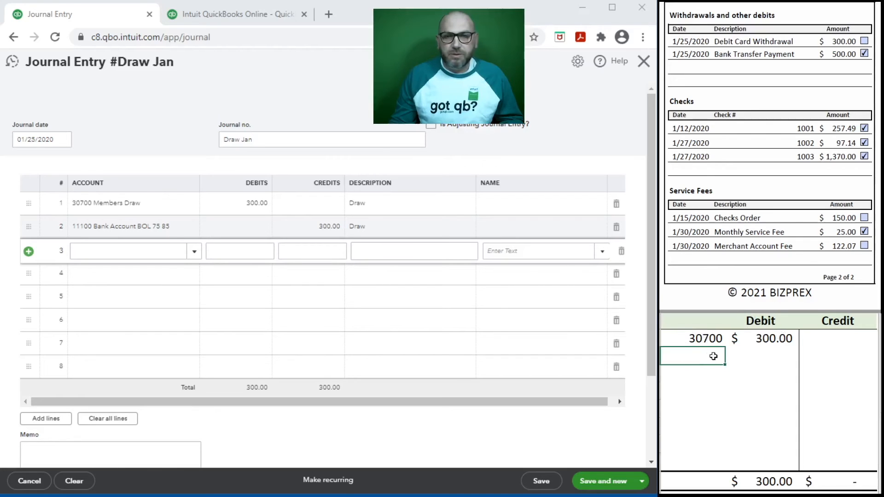
pyautogui.write('1100')
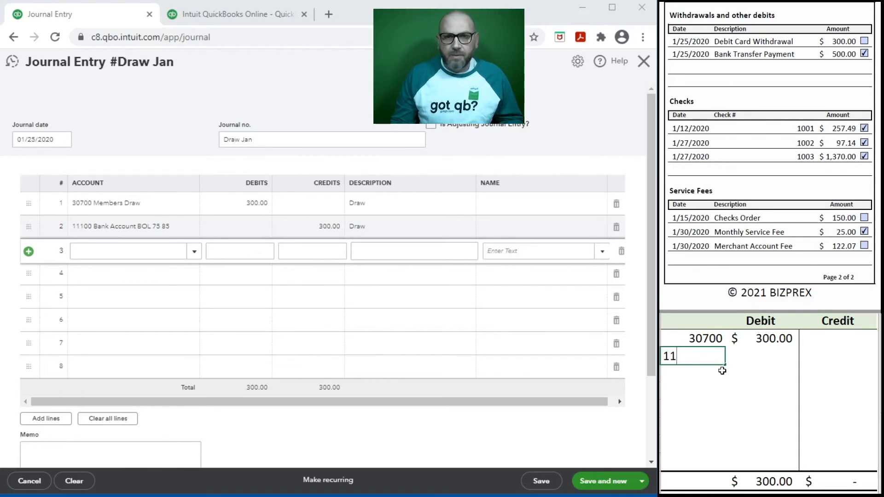
pyautogui.press('Tab')
pyautogui.press('Tab')
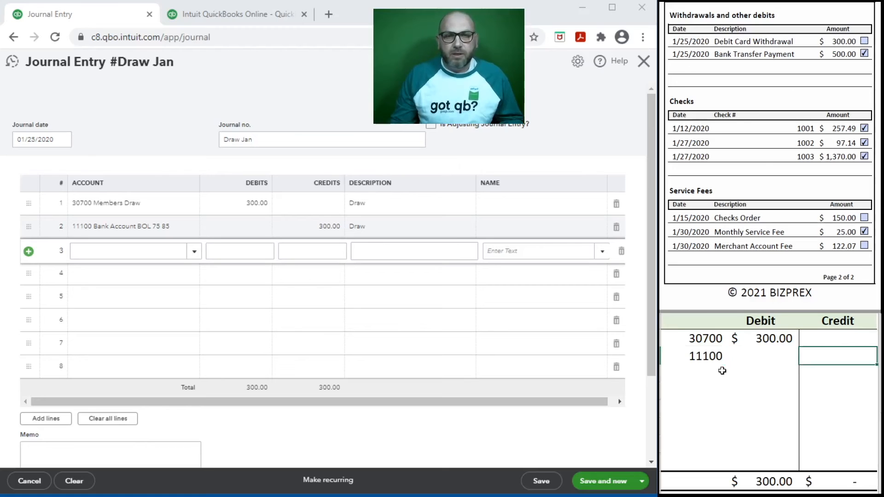
pyautogui.write('300')
pyautogui.click(722, 371)
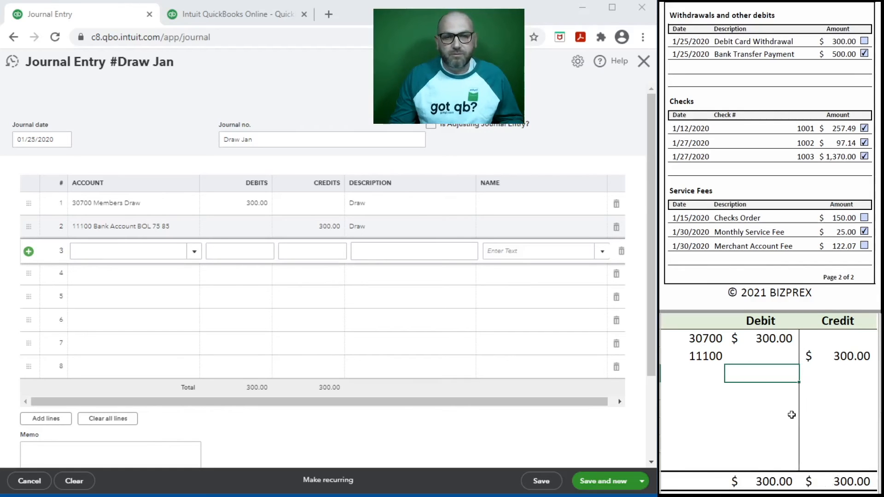
# Select the Draw example in the worksheet and save Draw Jan with Save and new
pyautogui.click(835, 390)
pyautogui.click(822, 356)
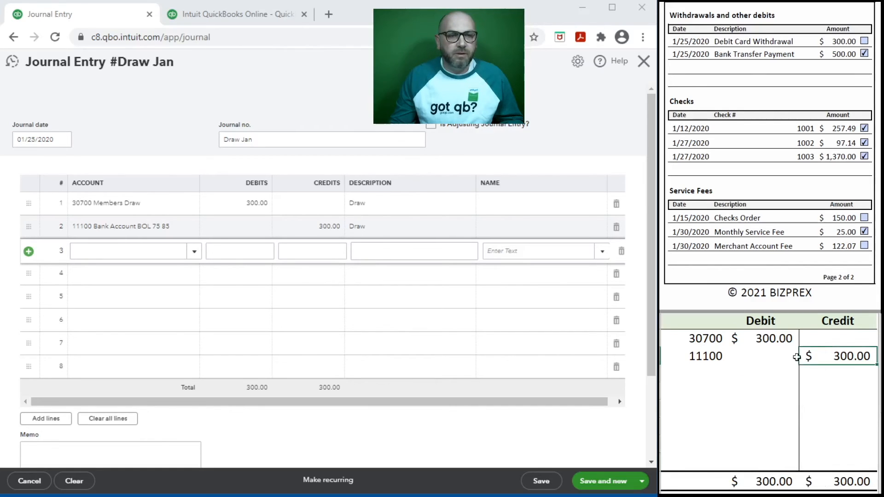
pyautogui.moveTo(796, 357); pyautogui.dragTo(705, 343)
pyautogui.click(592, 481)
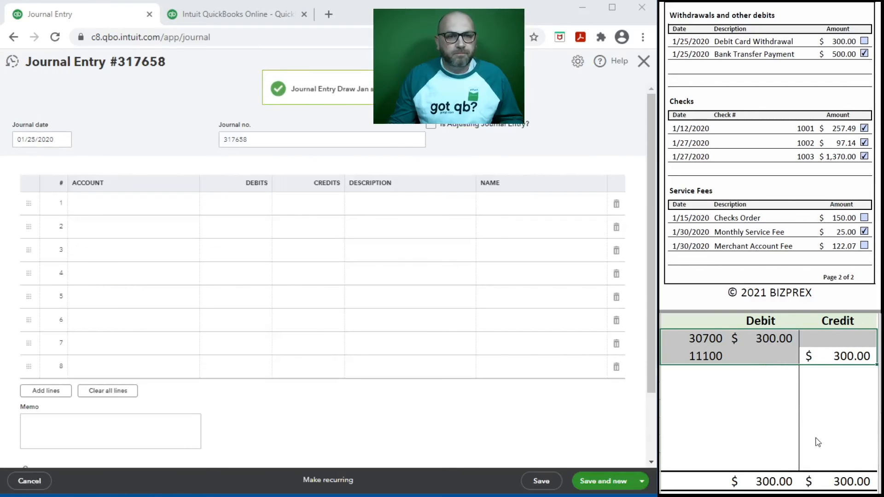
# Clear the worksheet, then date the new journal 01/15/2020 with number Checks Order
pyautogui.press('Delete')
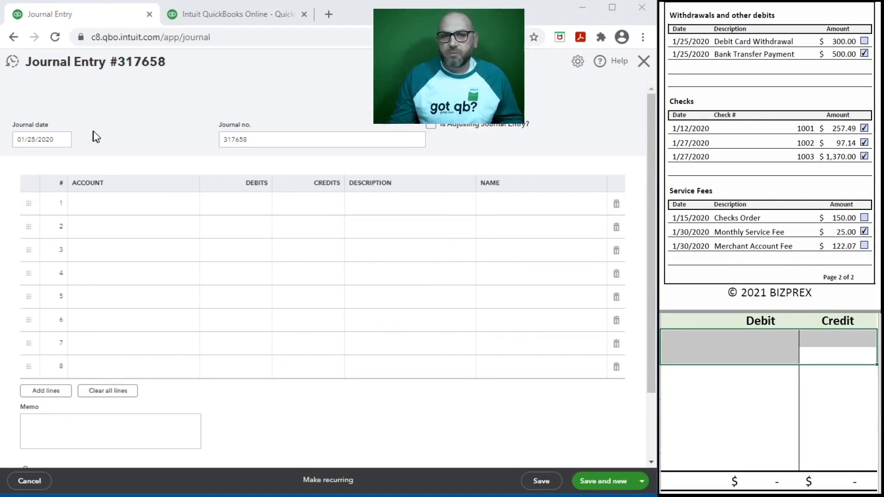
pyautogui.click(36, 140)
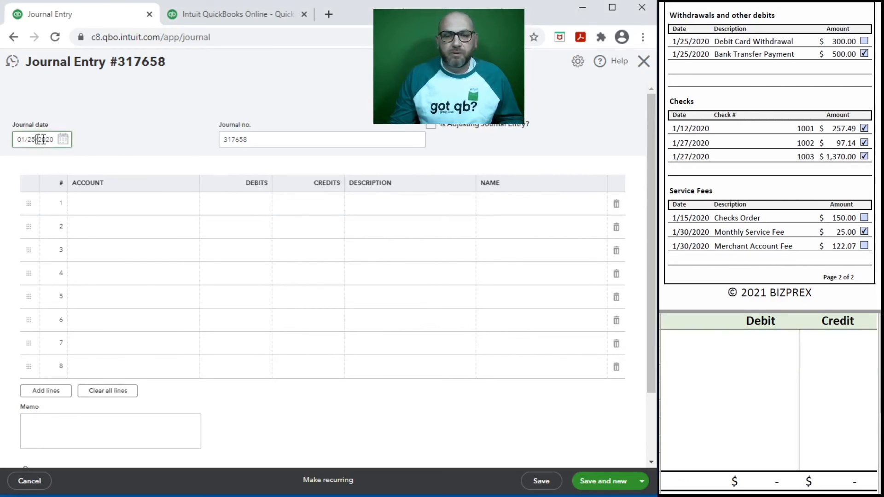
pyautogui.press('BackSpace')
pyautogui.press('BackSpace')
pyautogui.write('15')
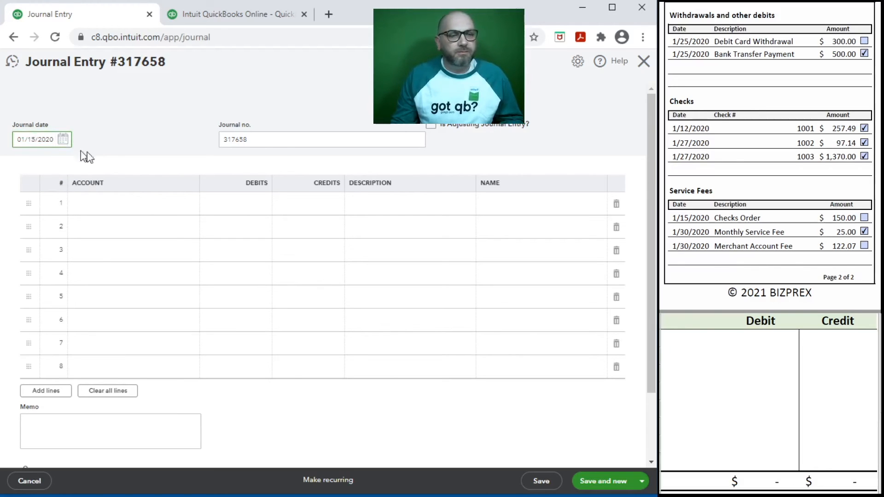
pyautogui.click(263, 140)
pyautogui.write('Checks Order')
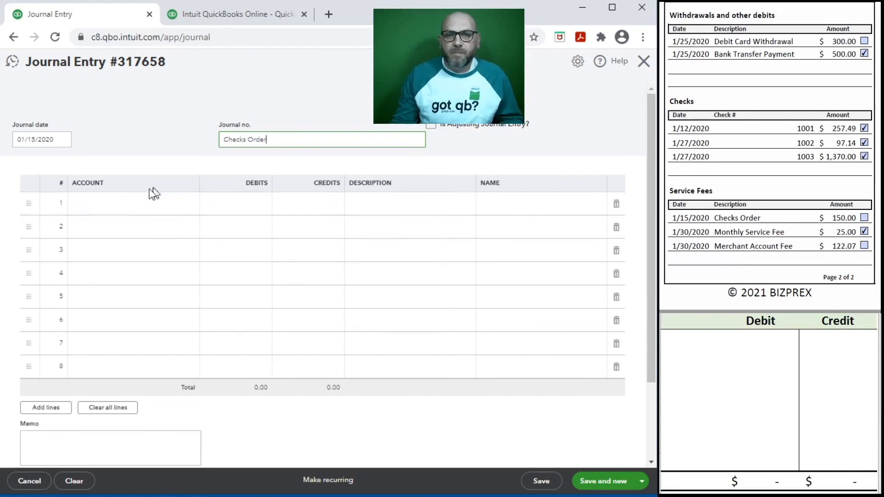
# Credit 11100 Bank Account 150.00 described Checks, with 61600 Bank Service Charges on line 2
pyautogui.click(124, 202)
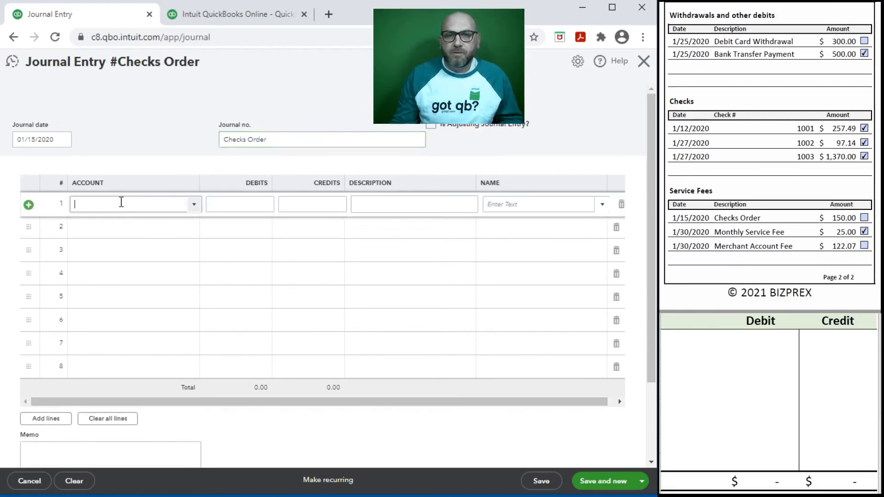
pyautogui.click(194, 205)
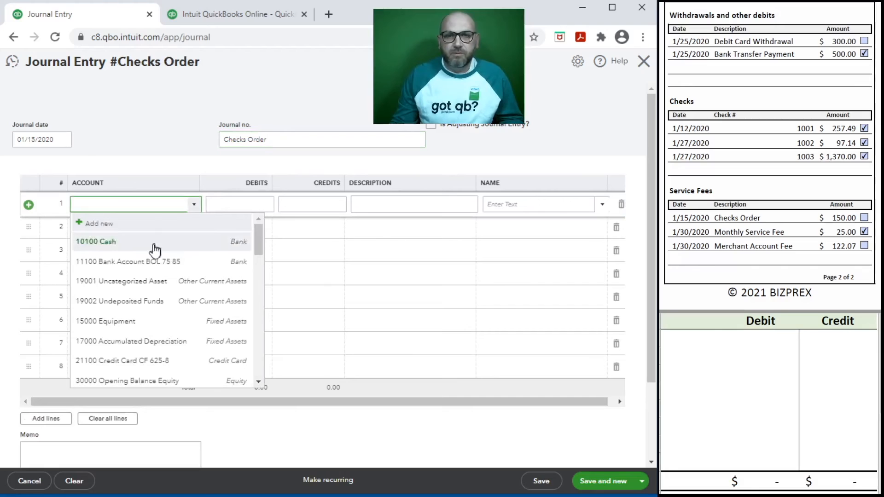
pyautogui.click(135, 262)
pyautogui.click(320, 210)
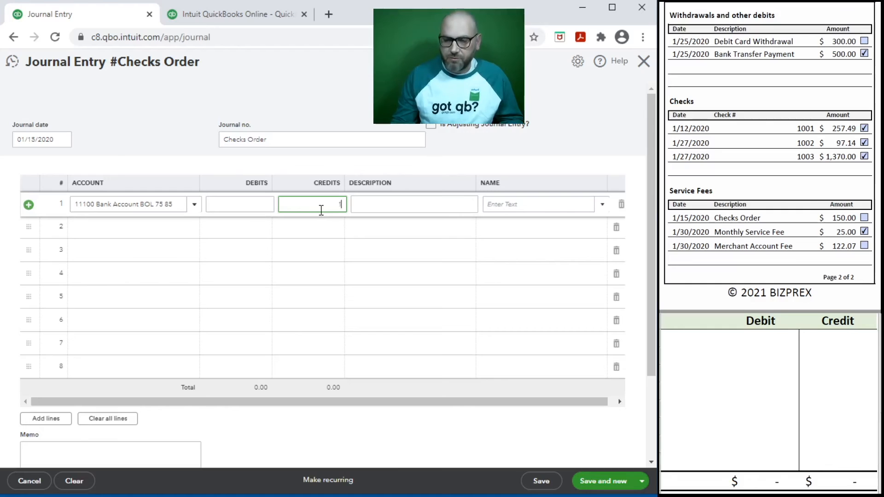
pyautogui.press('Tab')
pyautogui.write('Cheks')
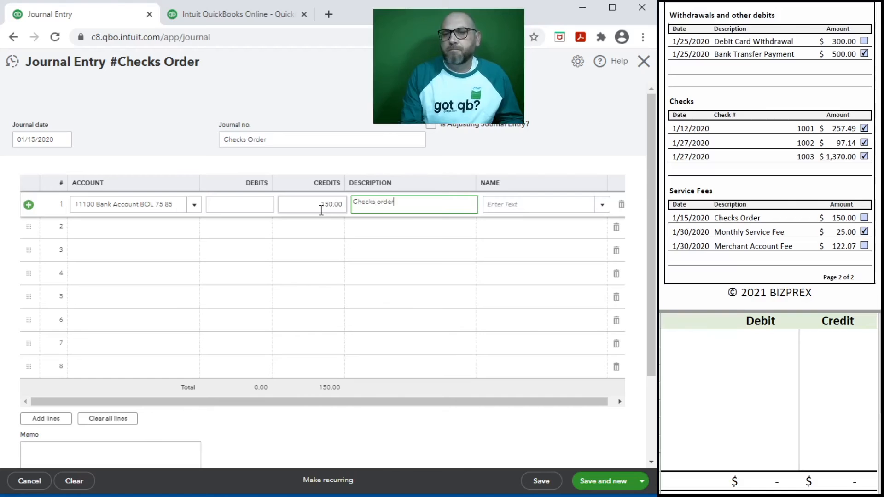
pyautogui.click(147, 226)
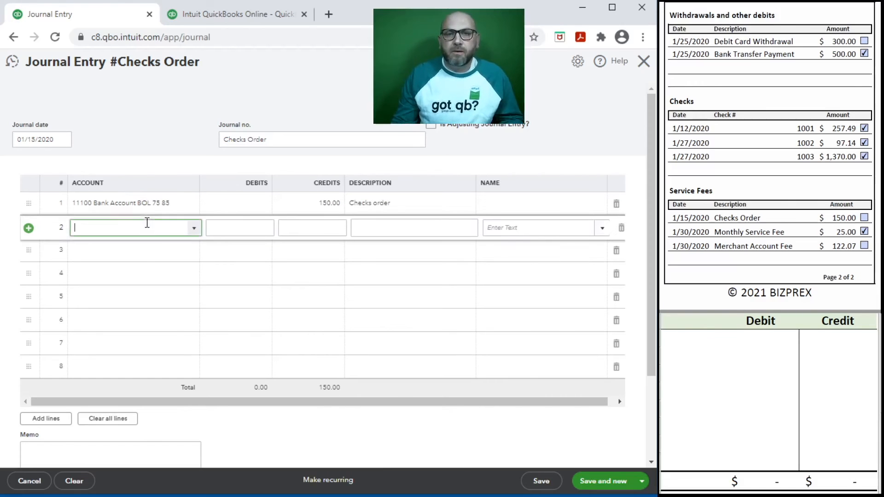
pyautogui.click(192, 229)
pyautogui.scroll(-10, 179, 309)
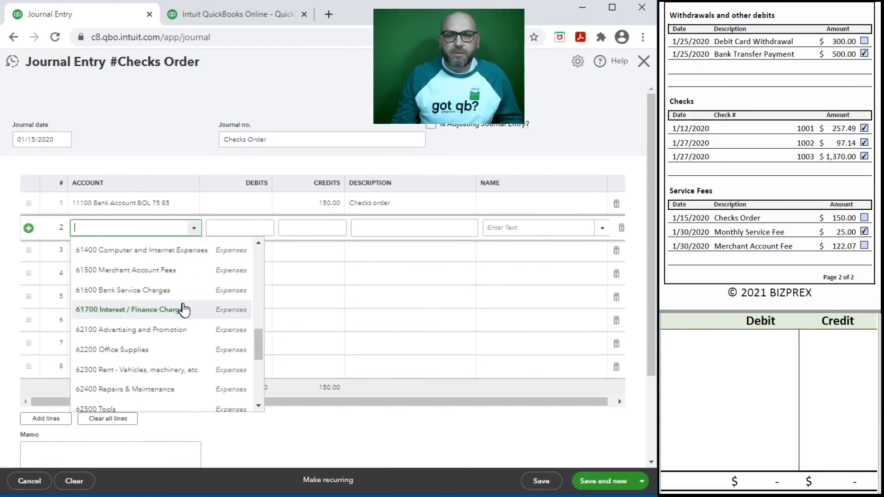
pyautogui.click(135, 290)
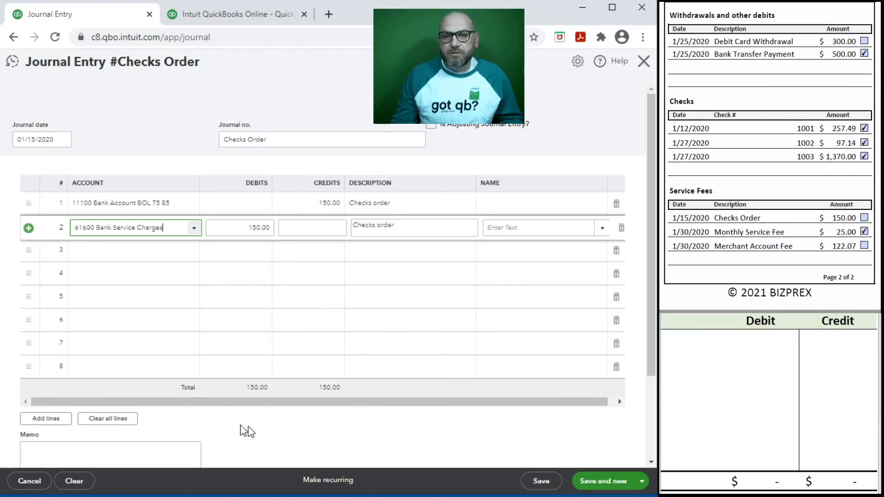
# Mirror it in the worksheet (11100 credit 150, 61600 debit 150) and save with Save and new
pyautogui.click(689, 338)
pyautogui.write('11100')
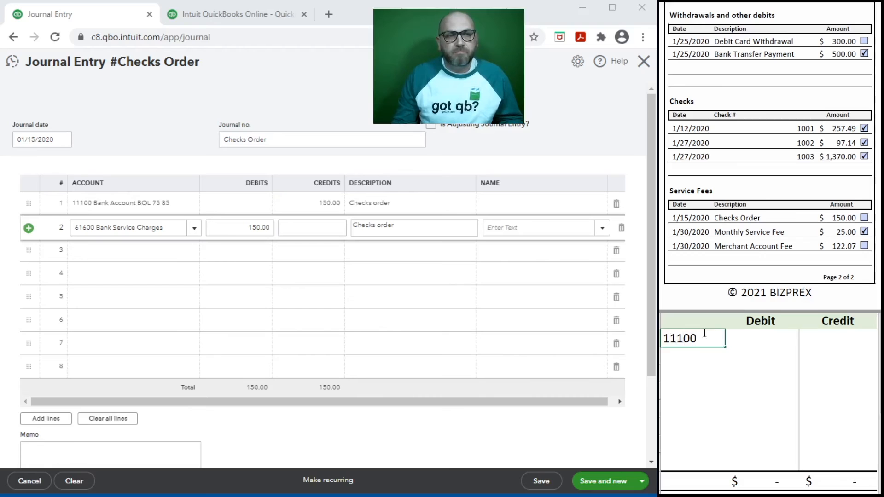
pyautogui.press('Tab')
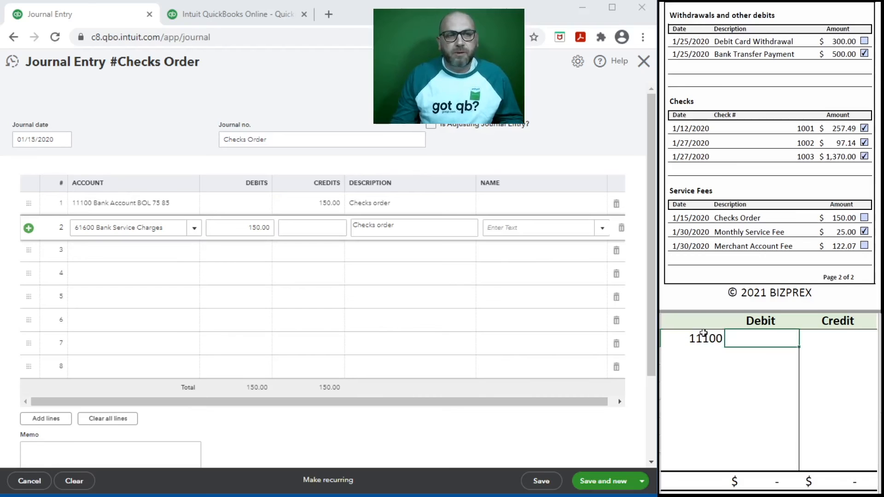
pyautogui.click(835, 340)
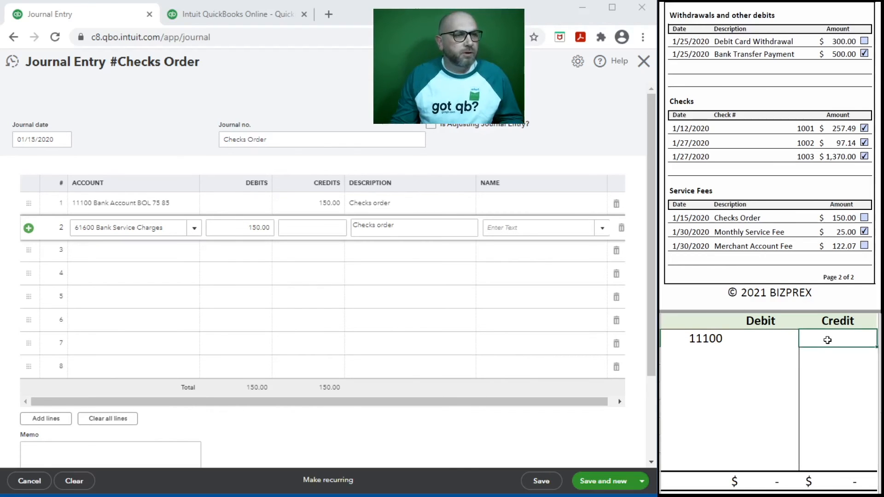
pyautogui.write('150')
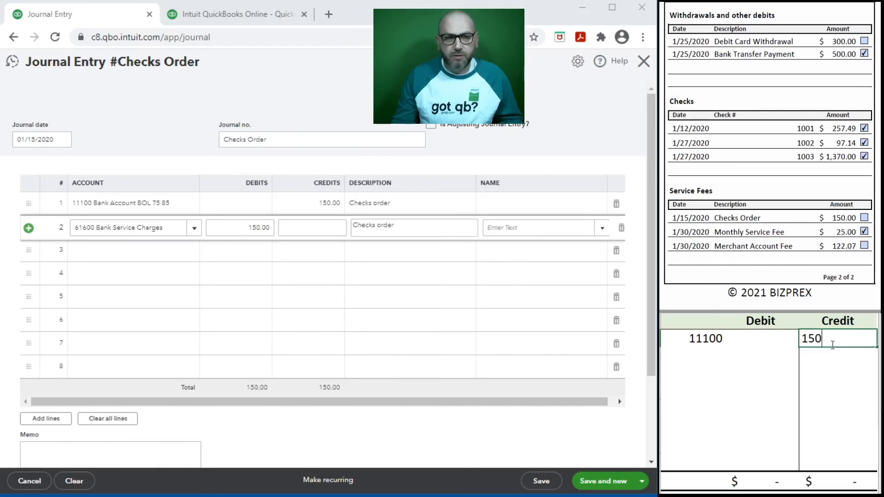
pyautogui.press('Return')
pyautogui.write('61600')
pyautogui.press('Tab')
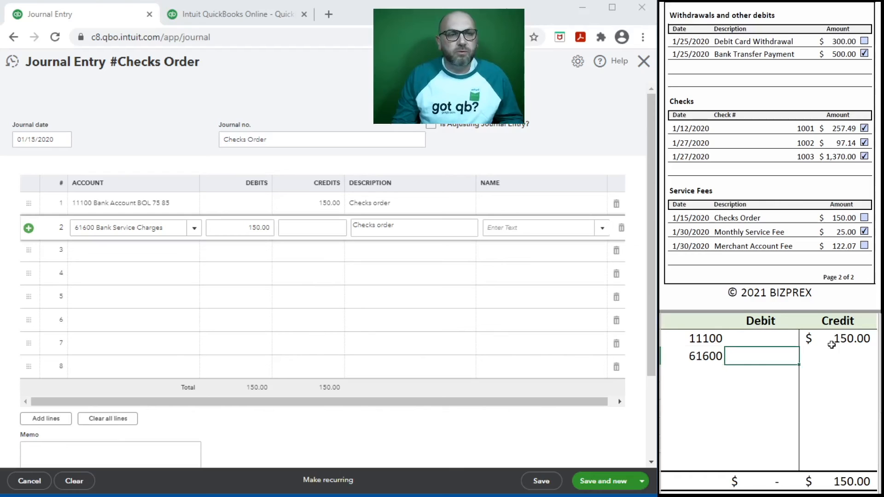
pyautogui.write('150')
pyautogui.press('Return')
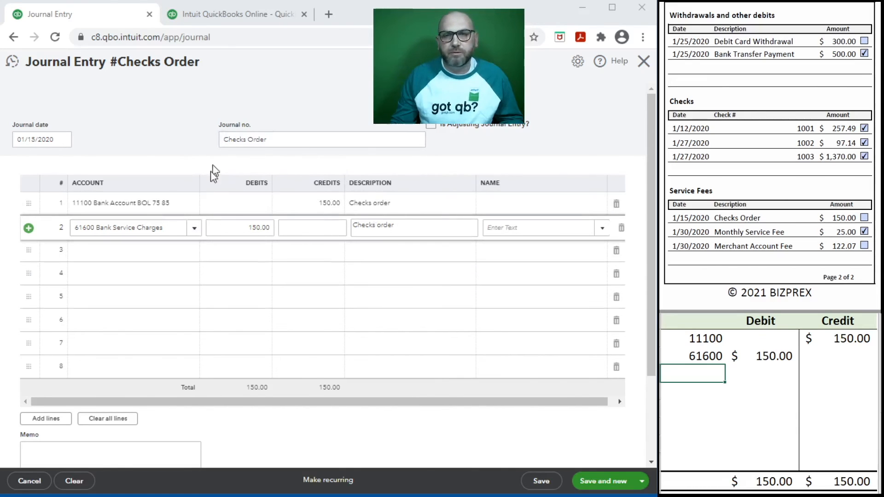
pyautogui.click(601, 482)
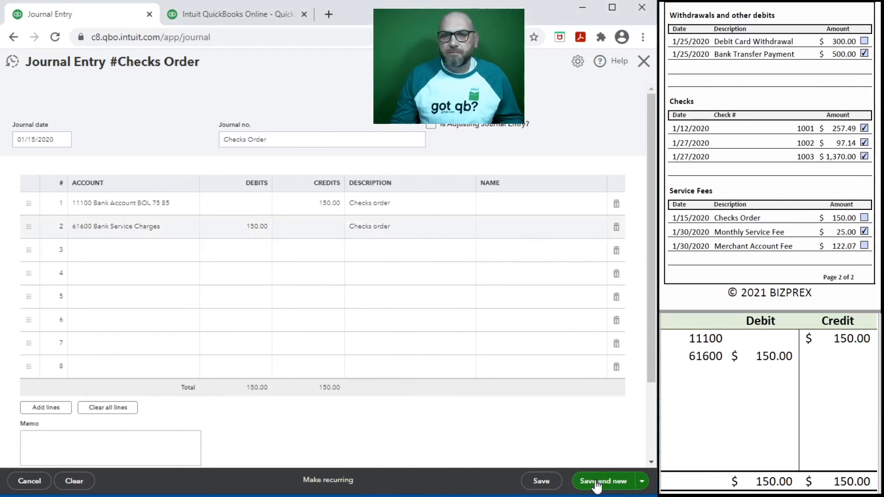
# Clear the worksheet, then date the journal 01/30/2020 with number Merchant Account Fee
pyautogui.moveTo(825, 355)
pyautogui.mouseDown()
pyautogui.moveTo(717, 348)
pyautogui.moveTo(829, 355)
pyautogui.mouseUp()
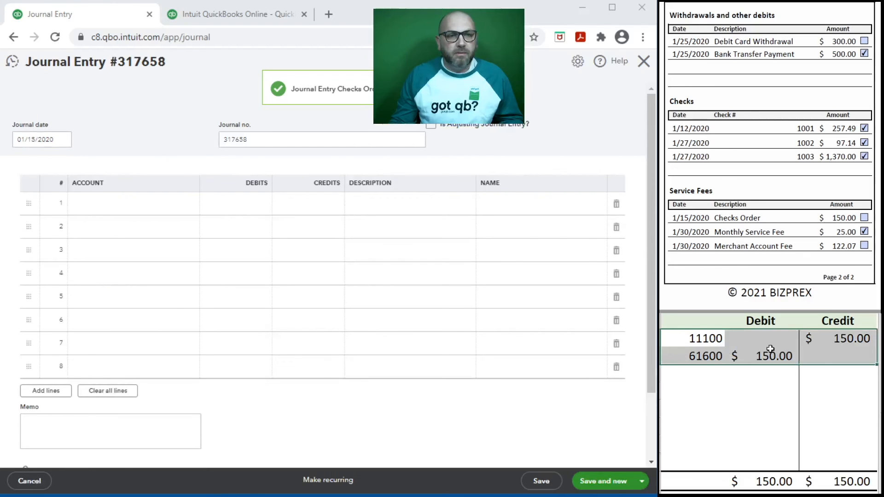
pyautogui.press('Delete')
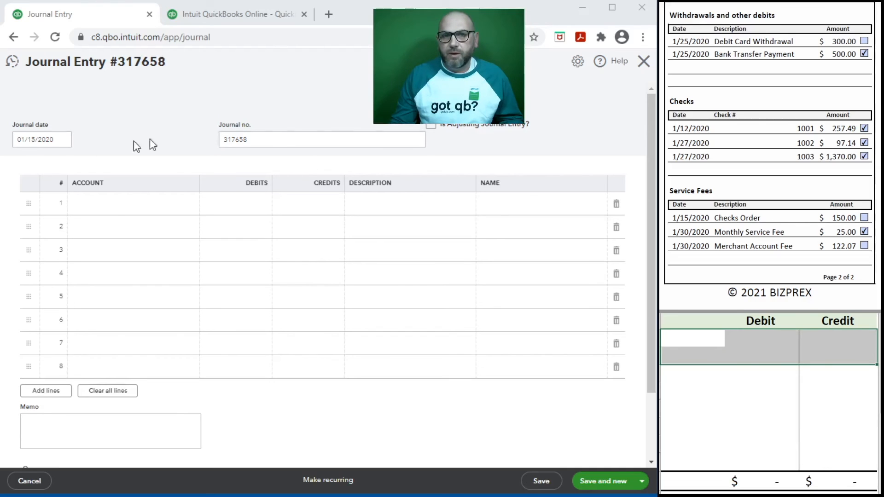
pyautogui.doubleClick(28, 139)
pyautogui.write('30')
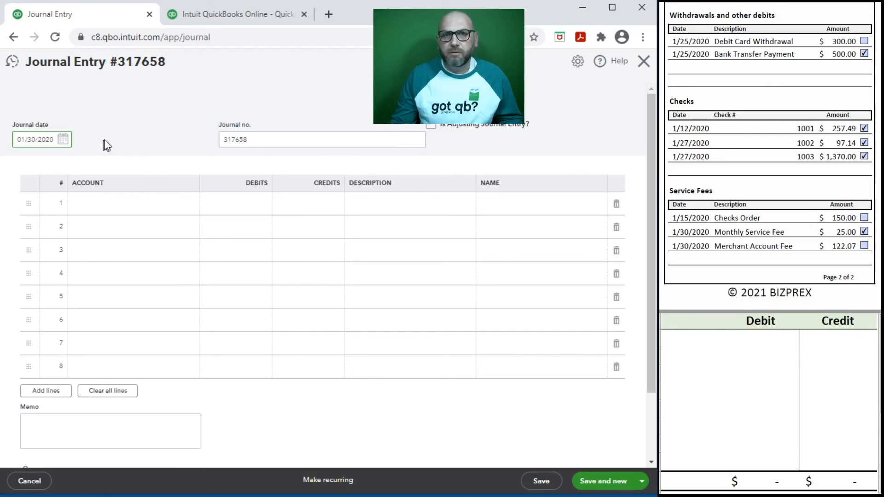
pyautogui.press('Tab')
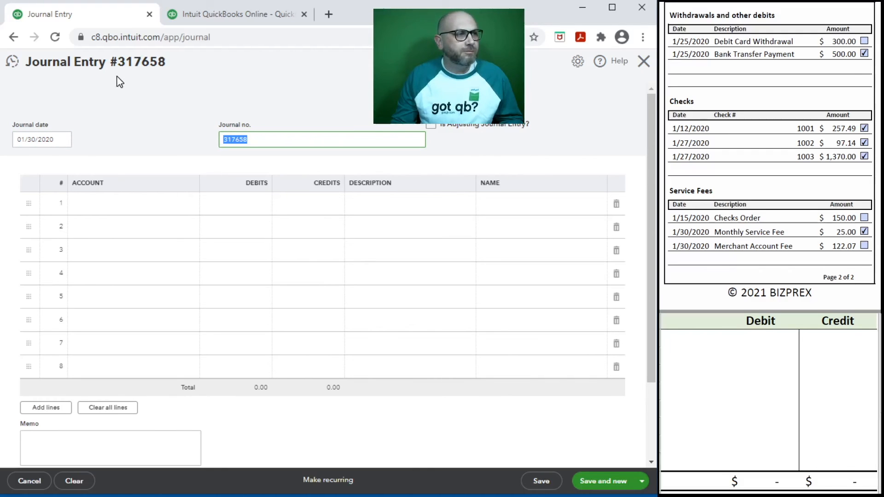
pyautogui.write('Merchant Account Fee')
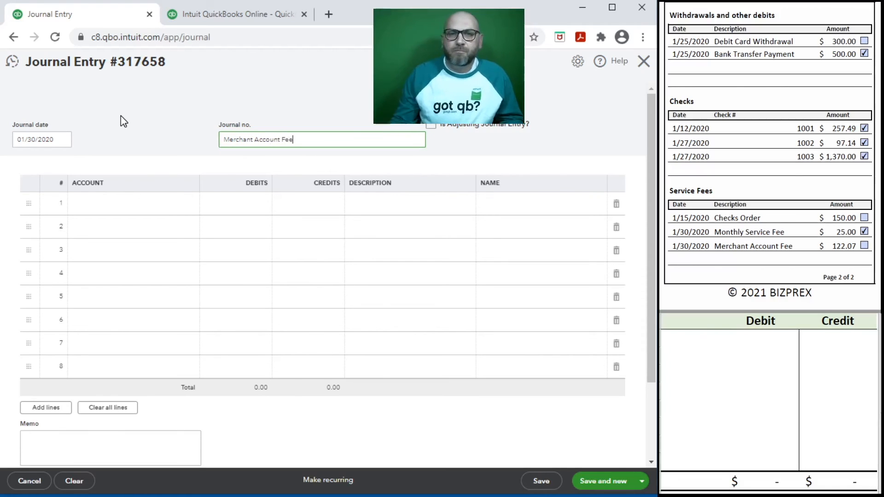
# Credit 11100 Bank Account 122.07 on line 1 with description Merchant Fee
pyautogui.click(112, 202)
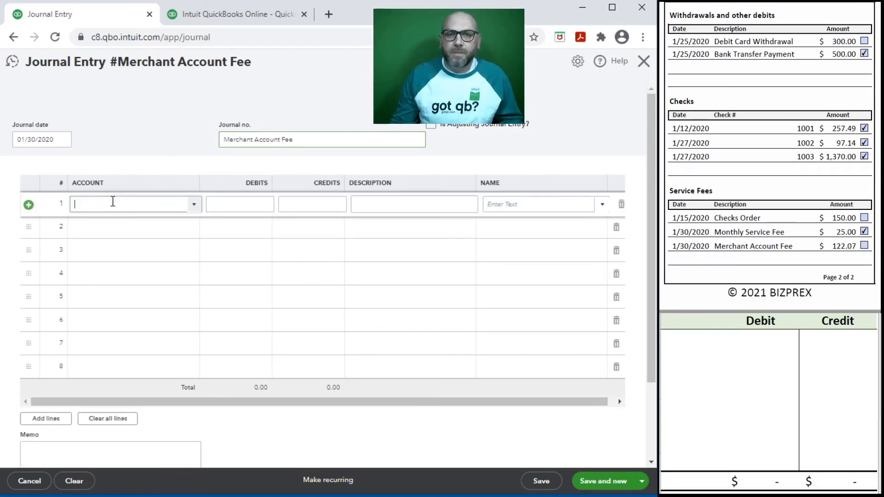
pyautogui.click(194, 206)
pyautogui.click(158, 265)
pyautogui.click(310, 202)
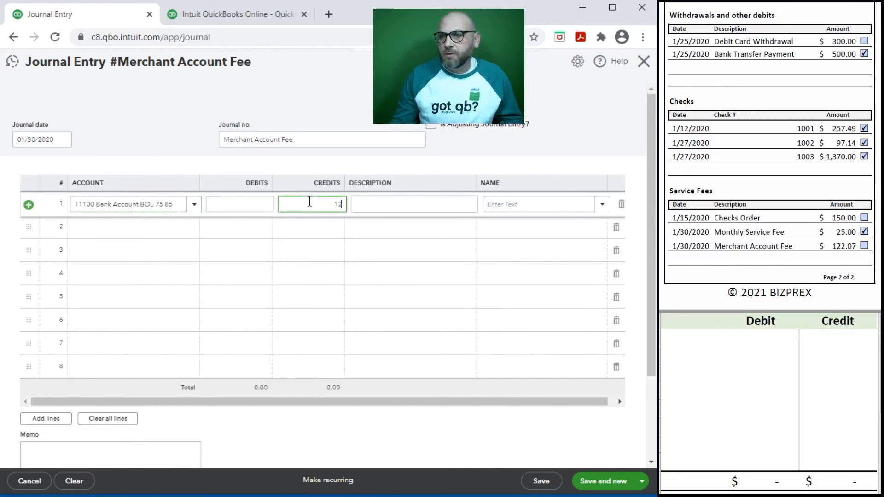
pyautogui.press('Tab')
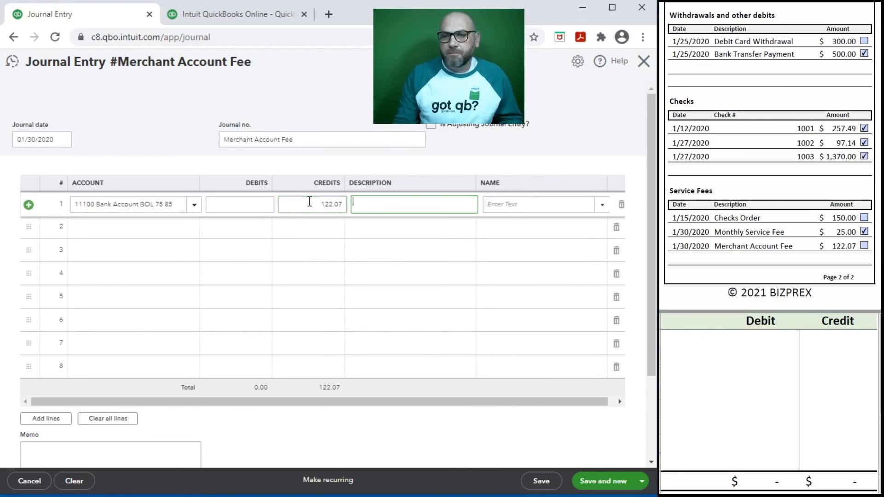
pyautogui.write('Mercahnt')
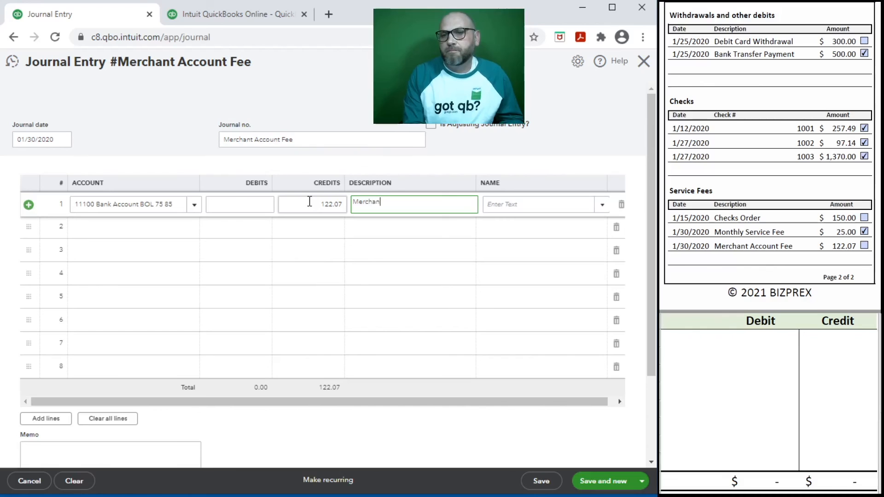
# Set journal line 2 to account 61500 Merchant Account Fees
pyautogui.click(124, 227)
pyautogui.write('mer')
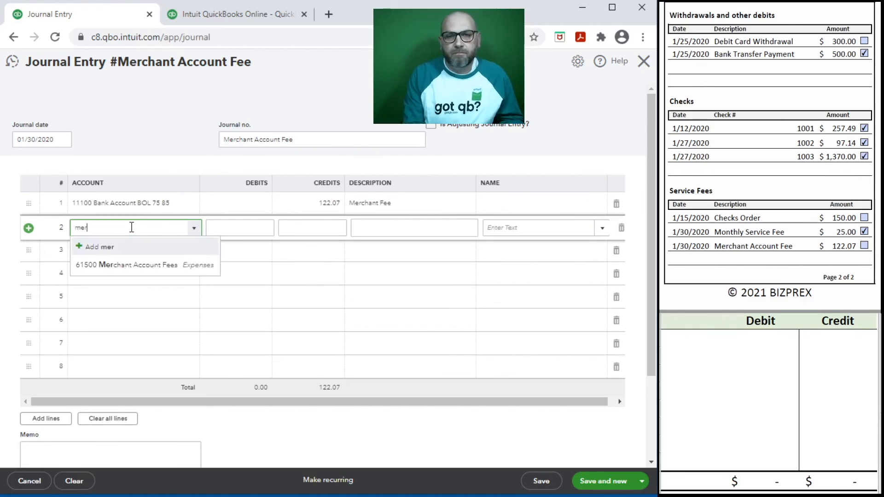
pyautogui.click(144, 266)
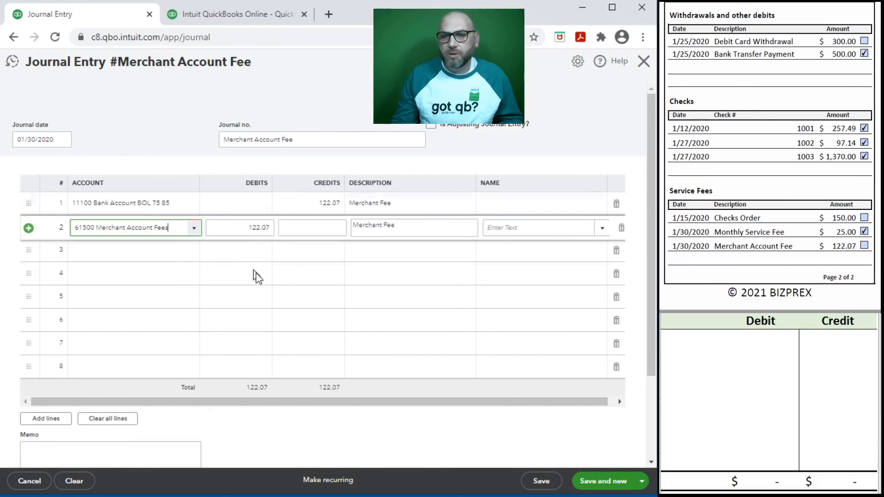
# Record the entry in the Excel notes: 61500 debit and 11100 credit of 122.07
pyautogui.click(709, 338)
pyautogui.write('61500')
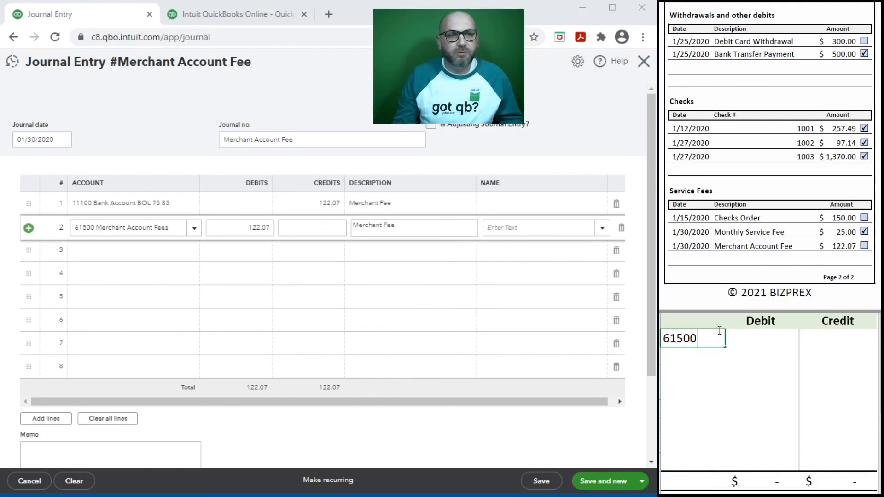
pyautogui.press('Tab')
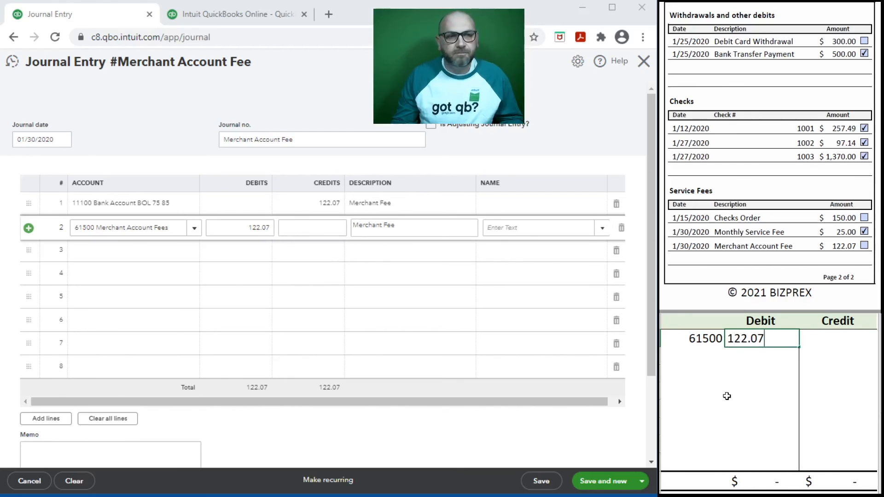
pyautogui.press('Return')
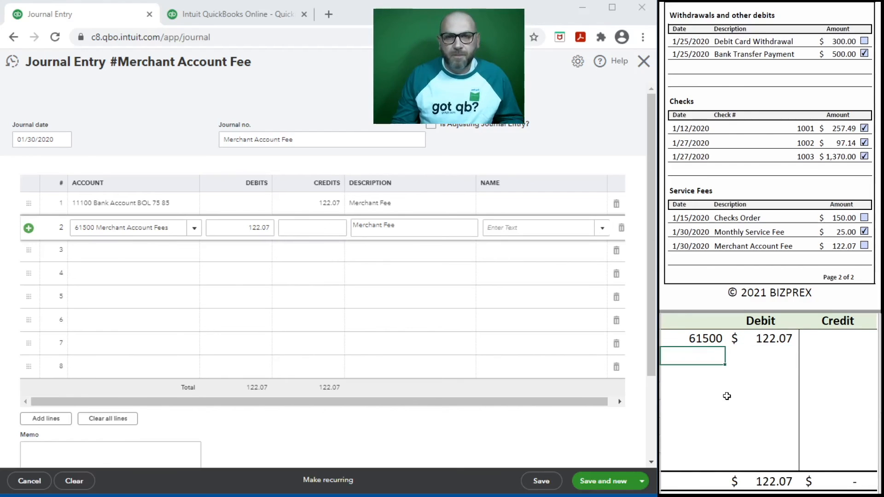
pyautogui.write('11100')
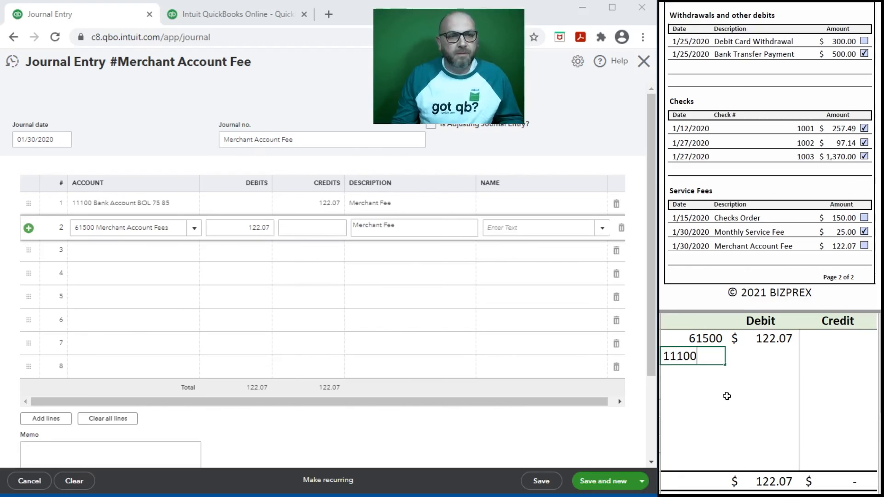
pyautogui.press('Tab')
pyautogui.press('Tab')
pyautogui.write('122.07')
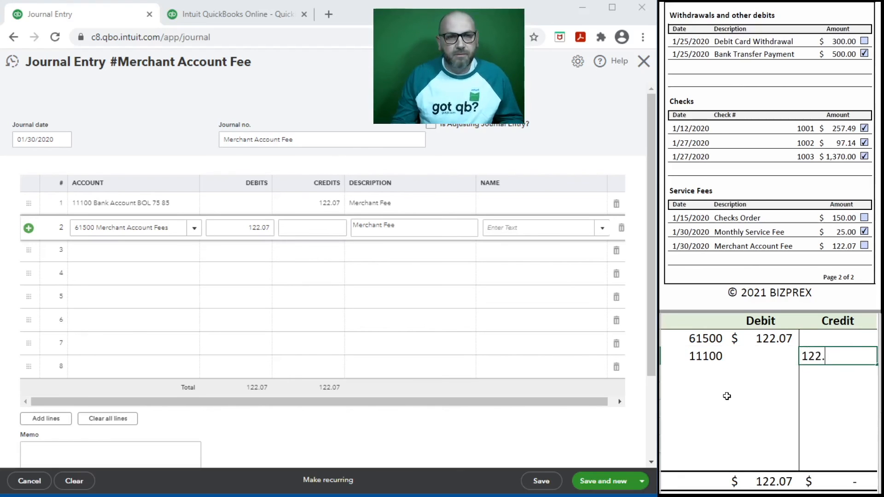
pyautogui.press('pagedown')
pyautogui.press('pagedown')
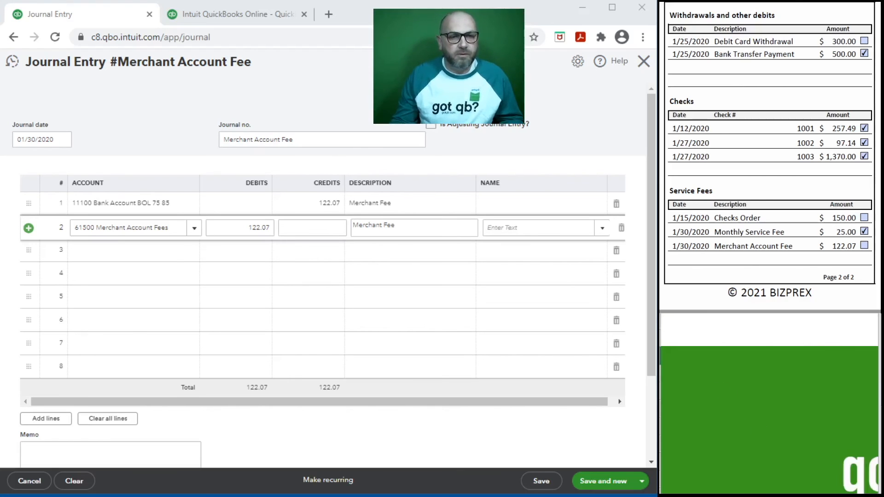
pyautogui.press('pageup')
pyautogui.press('pageup')
pyautogui.click(689, 372)
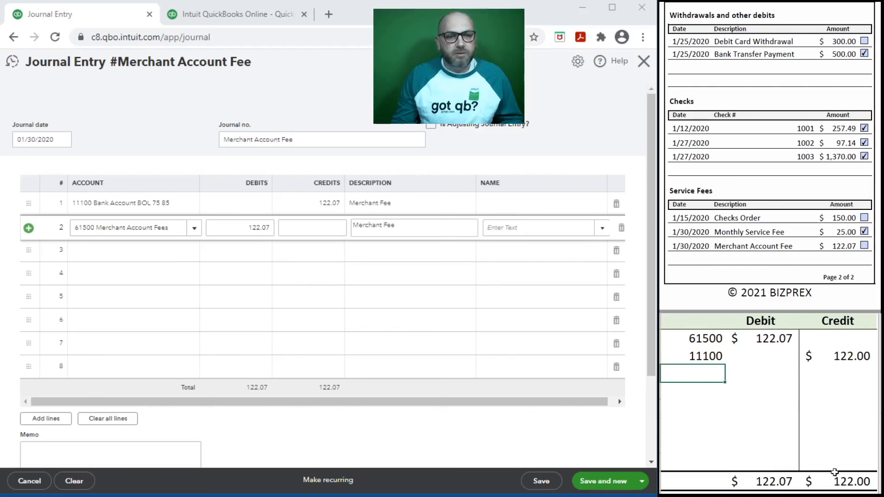
# Correct the mistyped 122.00 credit to 122.07 and save the Merchant Account Fee journal entry
pyautogui.click(858, 356)
pyautogui.write('122.00')
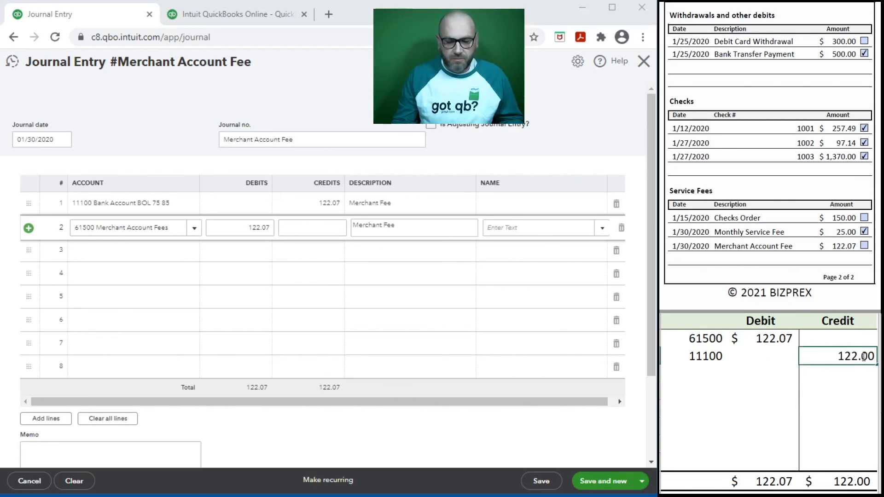
pyautogui.press('BackSpace')
pyautogui.write('7')
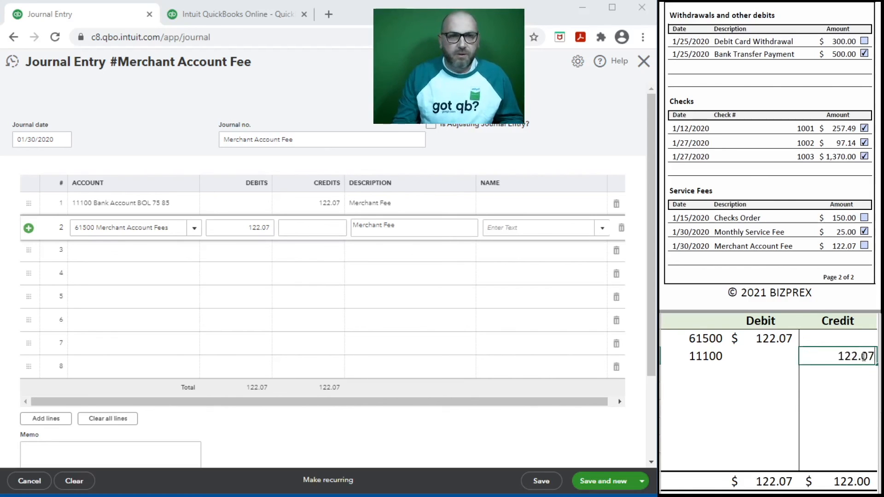
pyautogui.press('Left')
pyautogui.press('Down')
pyautogui.press('Down')
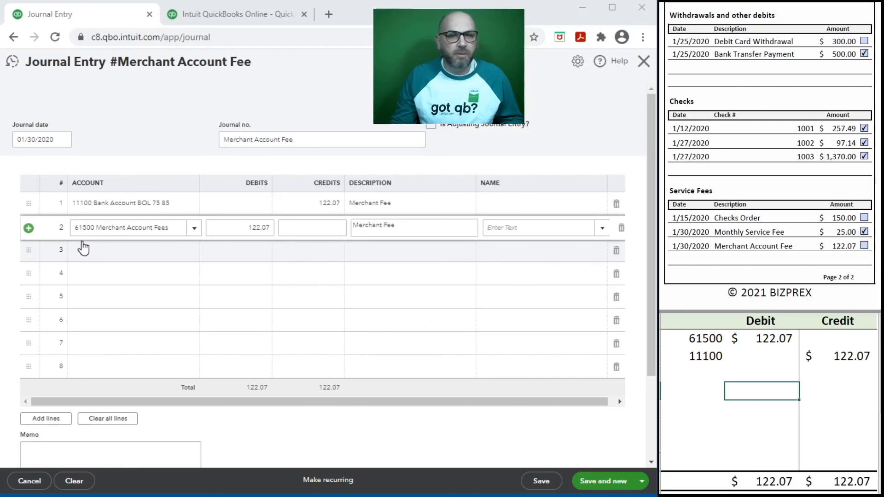
pyautogui.click(549, 487)
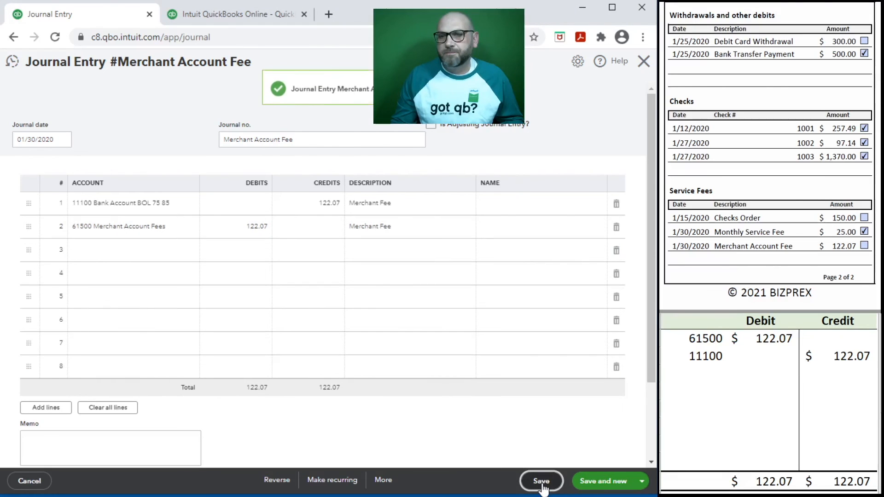
# Close the journal entry and delete the 61500 and 11100 rows from the Excel notes
pyautogui.click(644, 61)
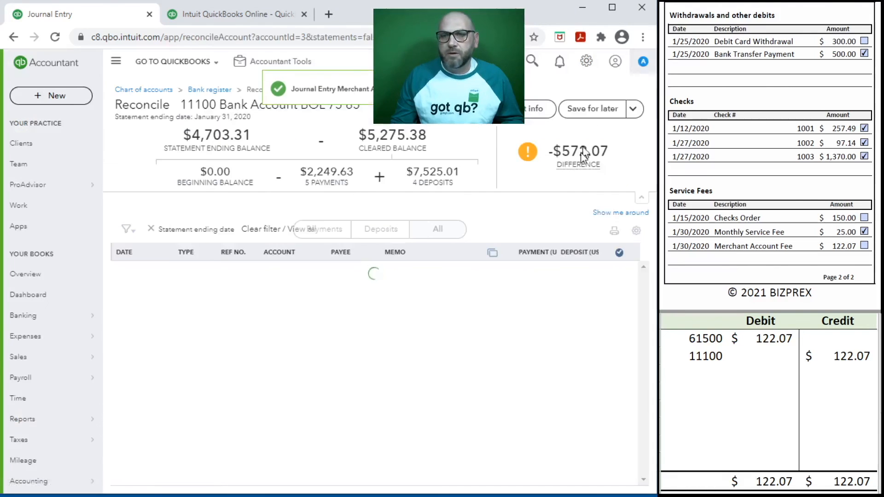
pyautogui.click(764, 390)
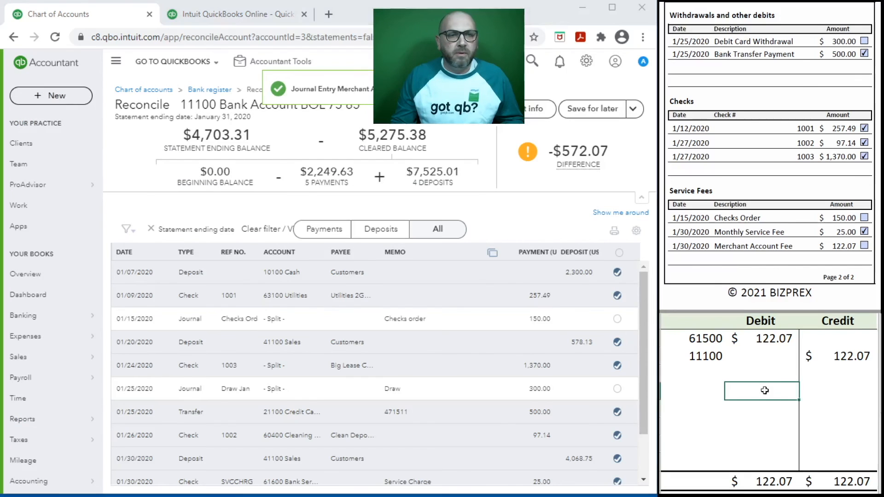
pyautogui.moveTo(851, 356); pyautogui.dragTo(705, 340)
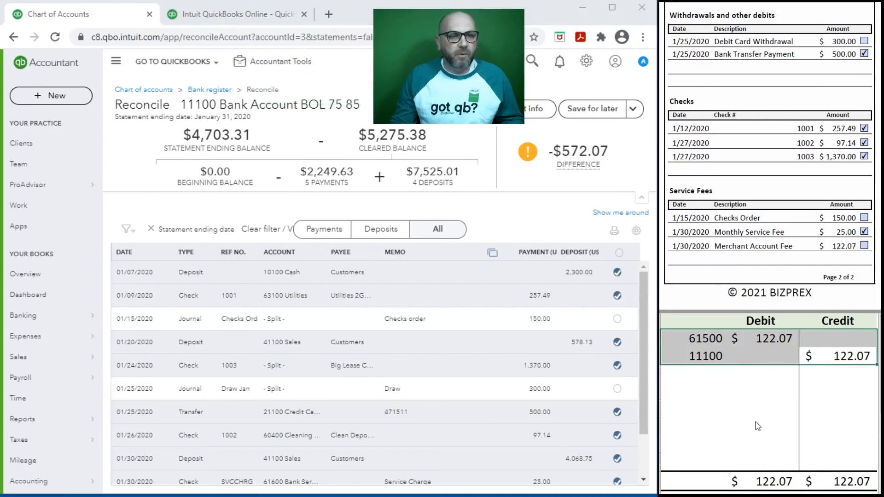
pyautogui.press('Delete')
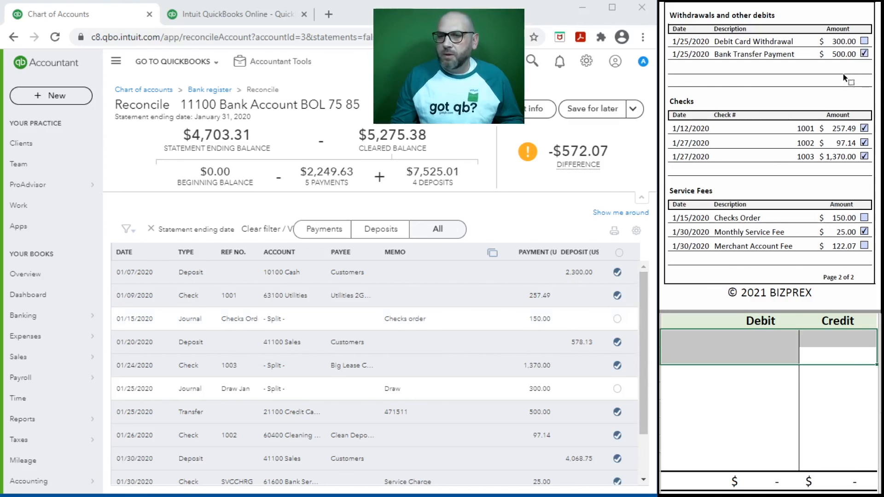
pyautogui.scroll(5, 796, 93)
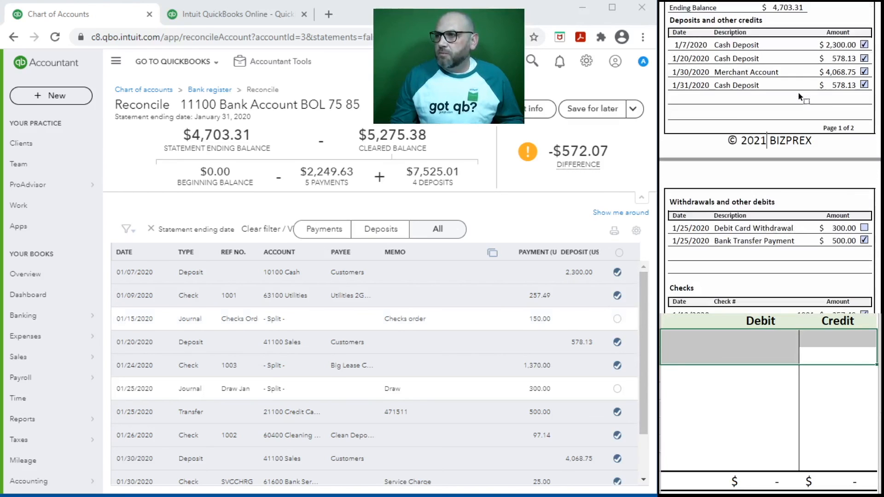
pyautogui.scroll(-5, 799, 95)
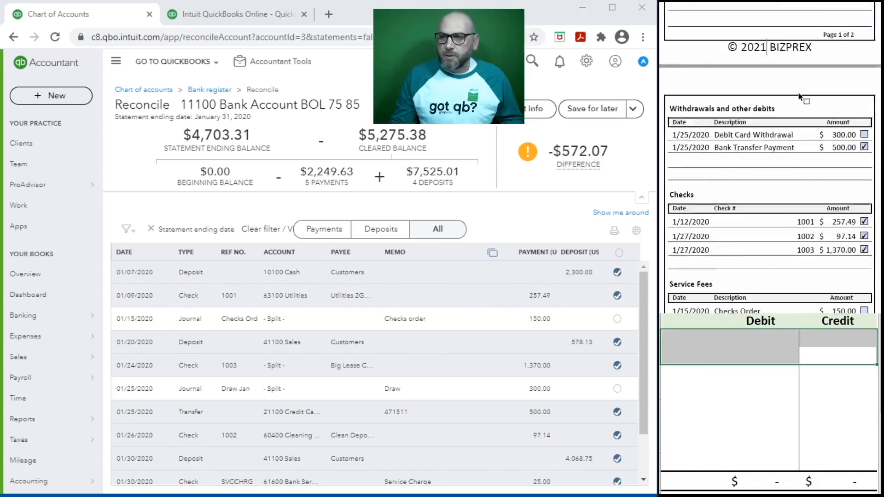
# Mark the 01/15 Checks Order, 01/25 Draw Jan and Merchant Fee entries cleared, ticking the statement checklist
pyautogui.click(617, 319)
pyautogui.click(864, 64)
pyautogui.click(617, 389)
pyautogui.scroll(-2, 519, 403)
pyautogui.click(864, 269)
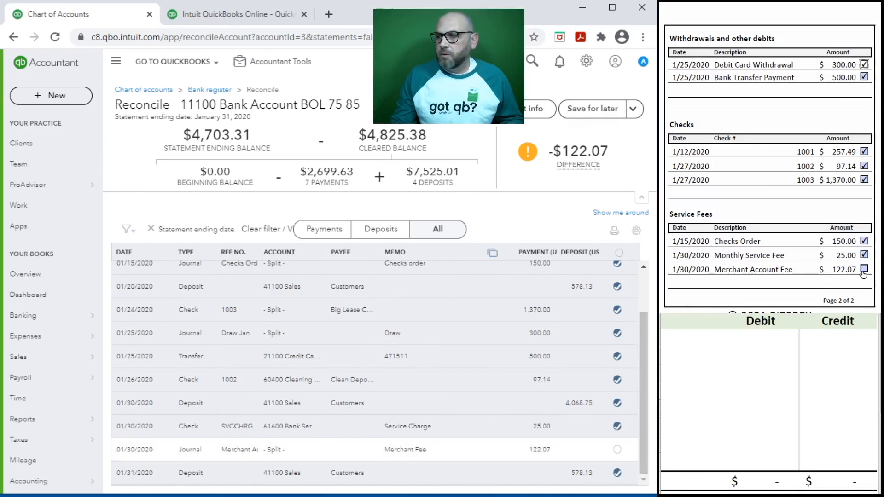
pyautogui.click(617, 450)
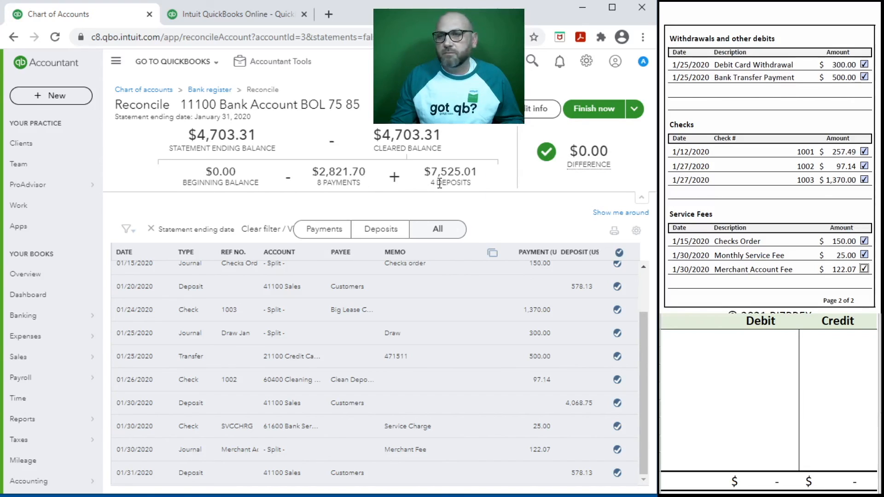
pyautogui.scroll(10, 839, 165)
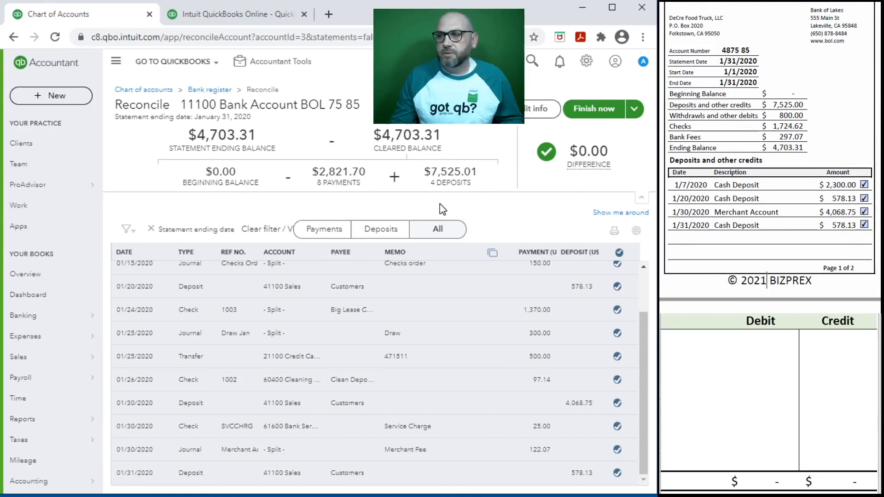
# Finish the 11100 reconciliation at $0.00 difference, confirm it, and open History by account
pyautogui.click(591, 110)
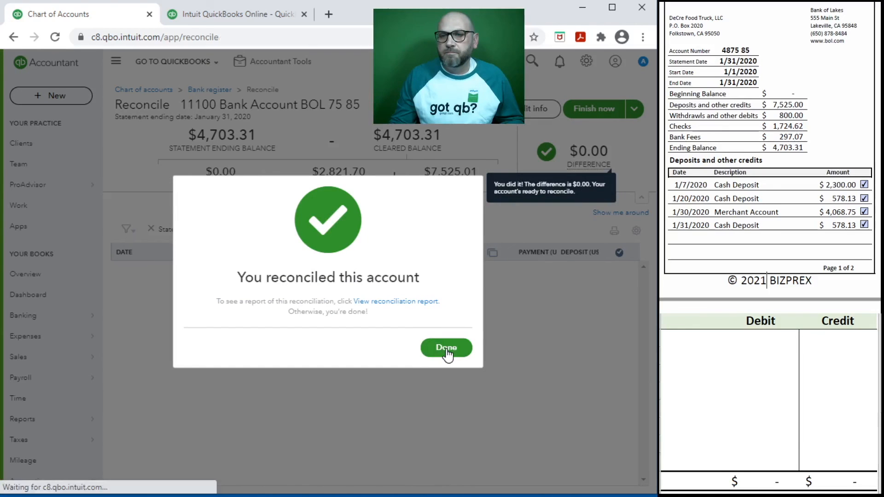
pyautogui.click(446, 348)
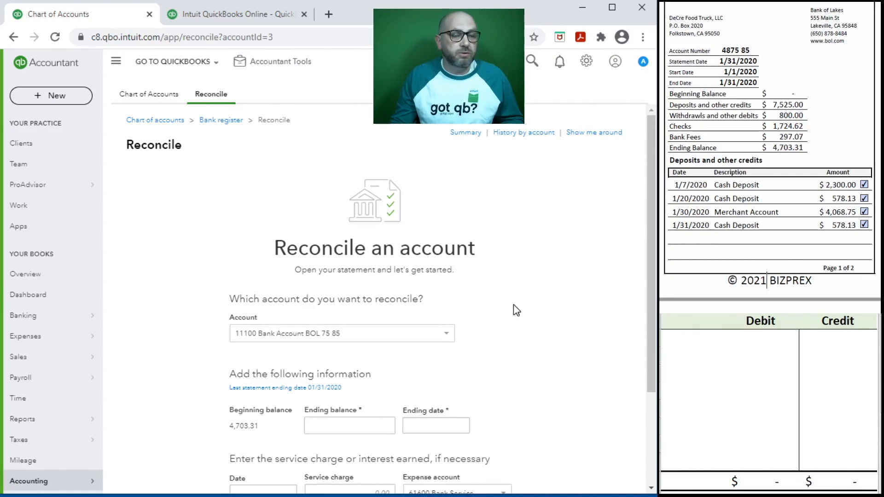
pyautogui.click(527, 138)
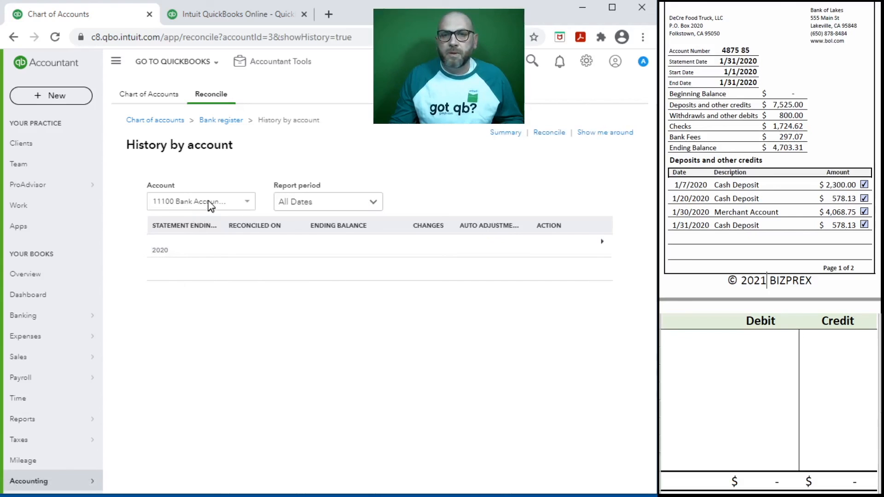
# Expand 2020 and review the 01/31/2020 reconciliation report showing the 4,703.31 ending balance
pyautogui.click(174, 251)
pyautogui.click(558, 270)
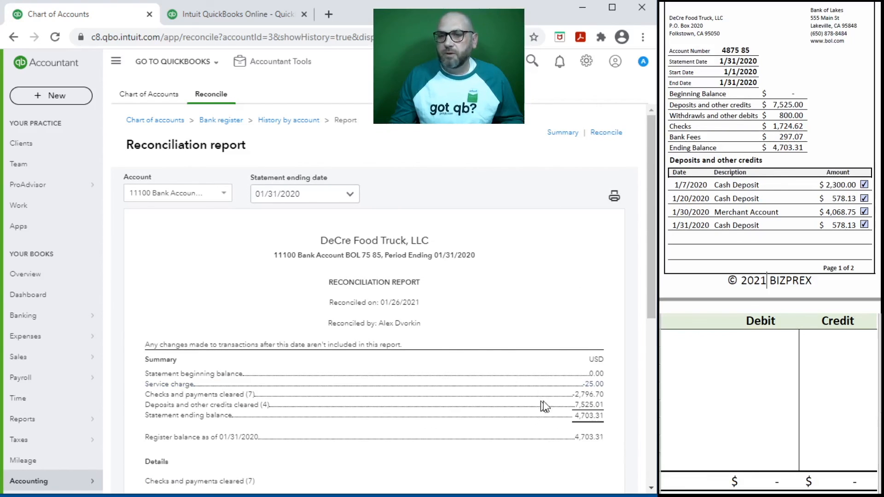
pyautogui.scroll(-7, 479, 353)
pyautogui.scroll(-1, 820, 189)
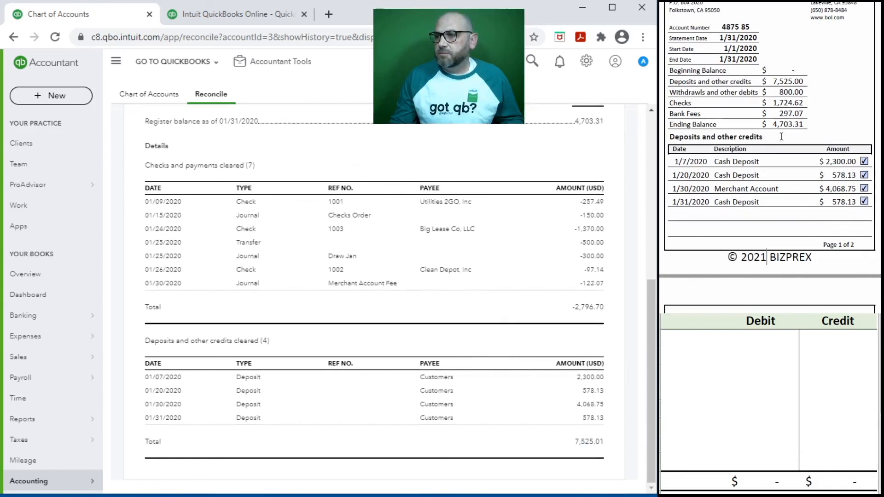
pyautogui.scroll(-10, 771, 201)
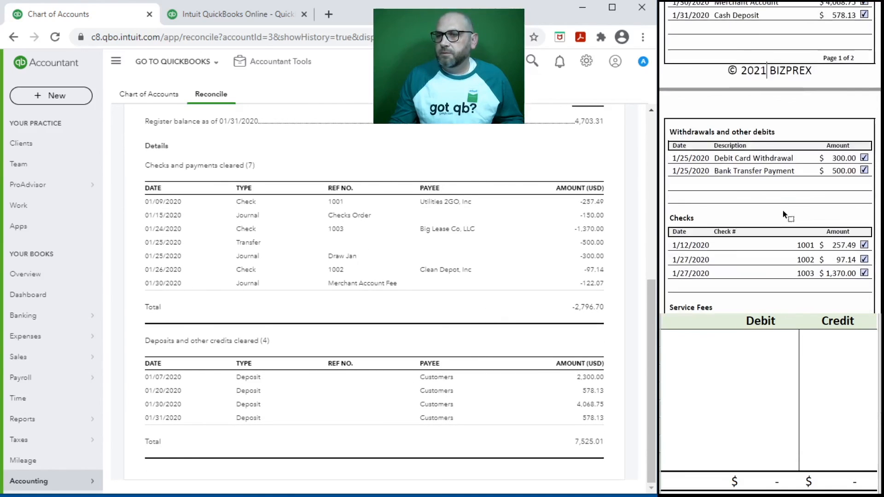
pyautogui.scroll(-2, 782, 214)
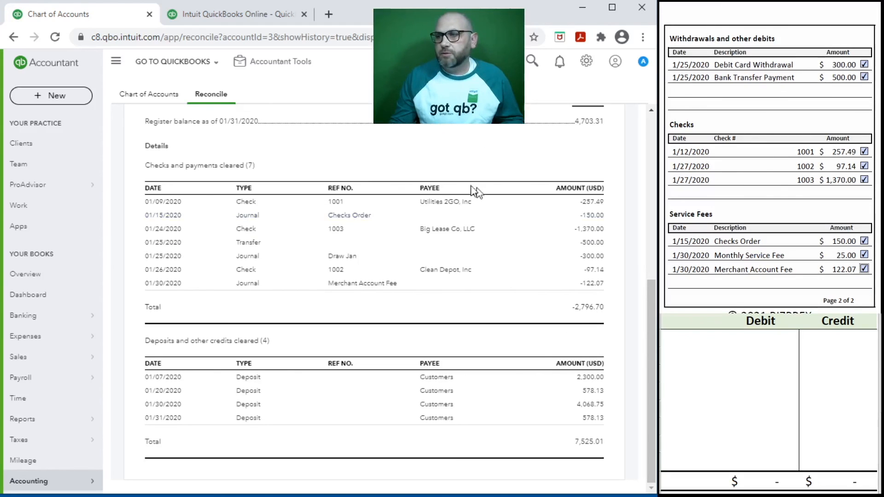
pyautogui.scroll(7, 486, 184)
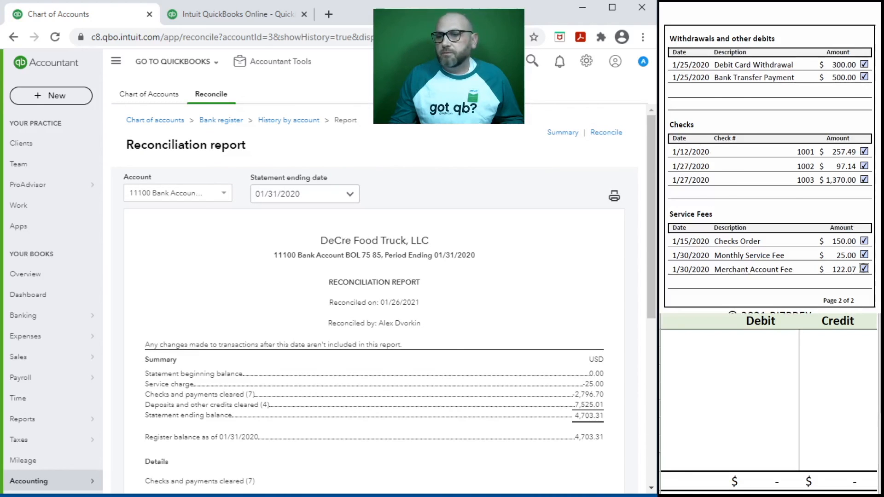
pyautogui.scroll(-10, 775, 153)
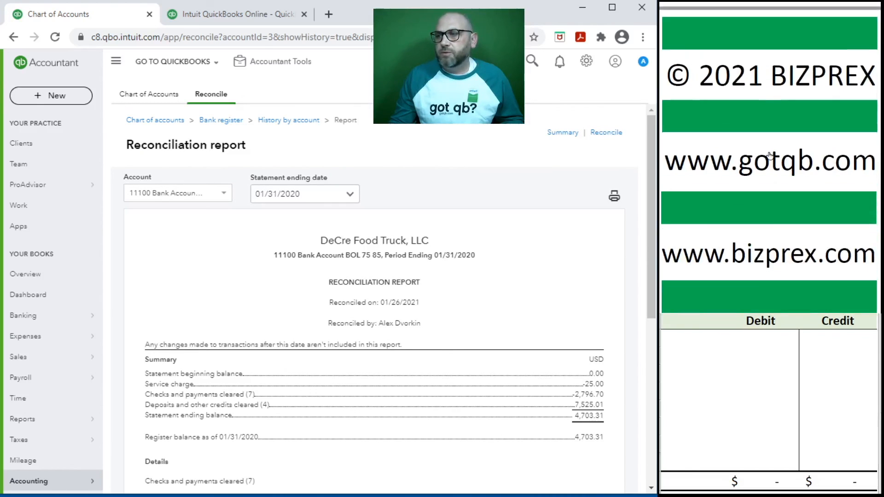
# Return to the DeCre Food Truck, LLC dashboard from the report
pyautogui.scroll(-1, 770, 156)
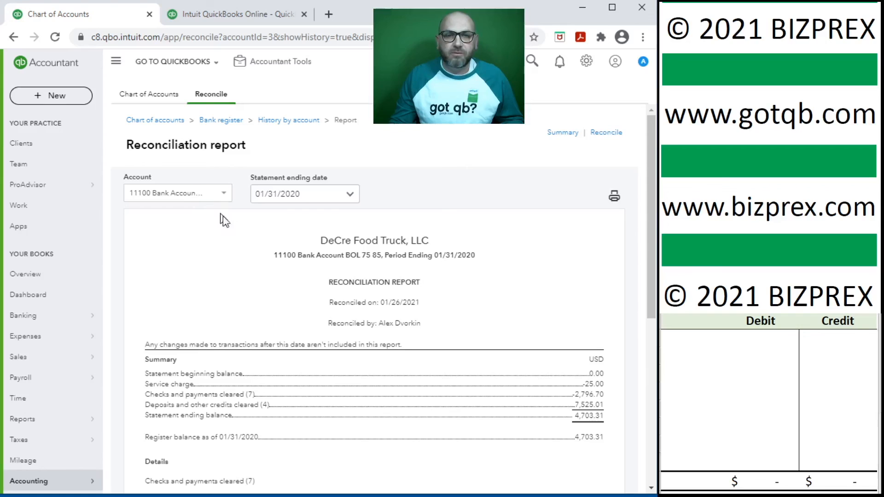
pyautogui.click(35, 294)
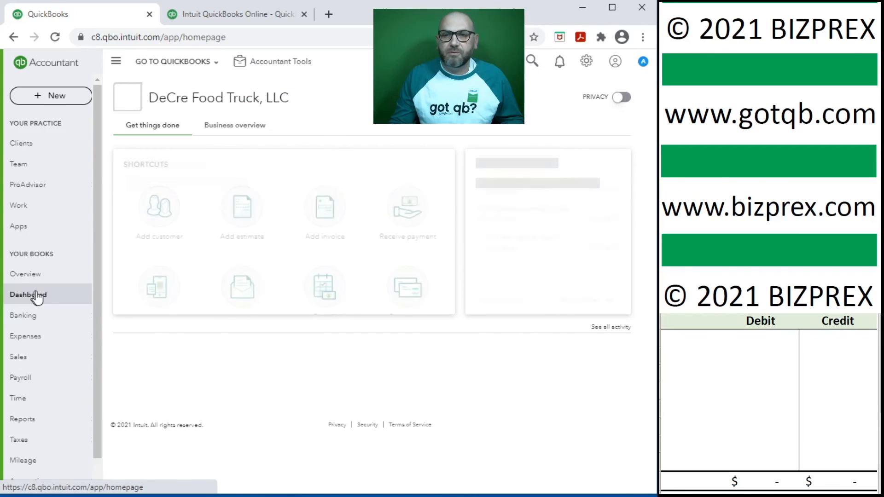